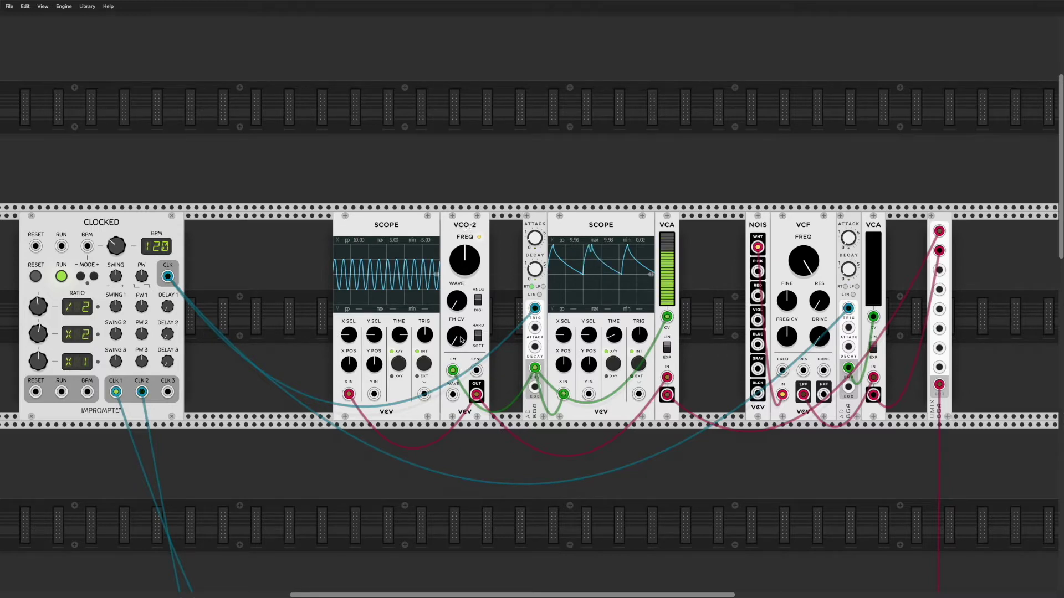
- Lower the VCO-2 oscillator's frequency to give the kick voice a deeper base pitch
left_click_drag(459, 303, 459, 264)
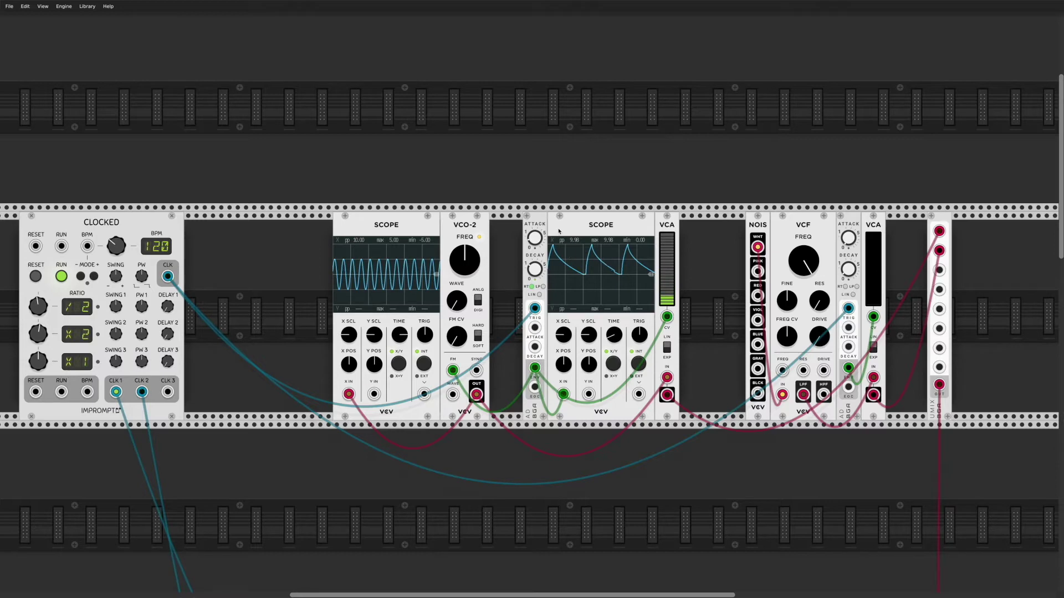
mouse_move(466, 253)
left_click_drag(466, 253, 466, 285)
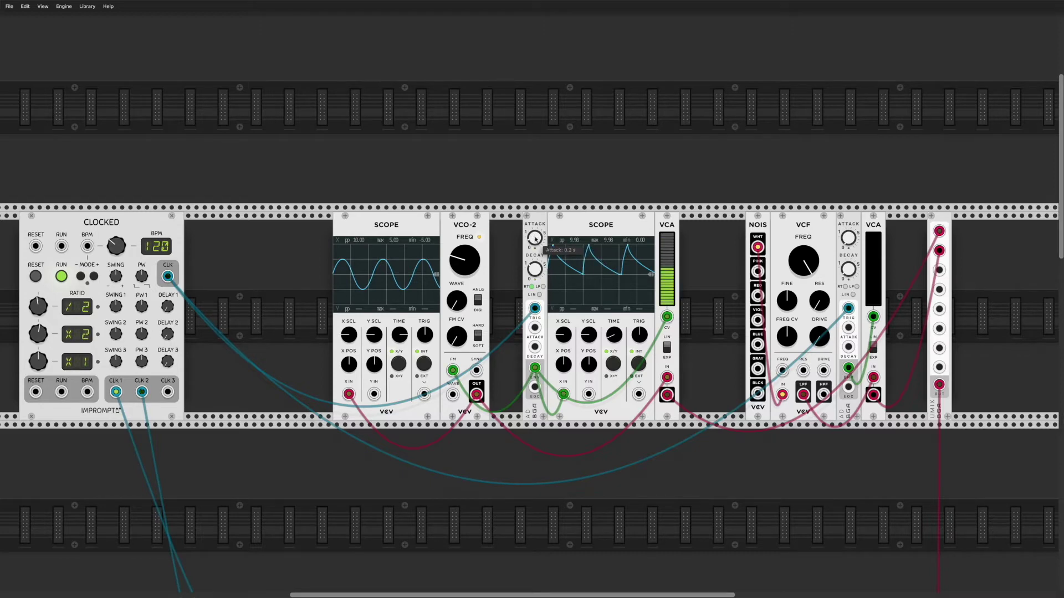
- Shorten the attack and decay of the AD envelope that drives the VCO-2 voice's VCA
left_click_drag(536, 238, 537, 250)
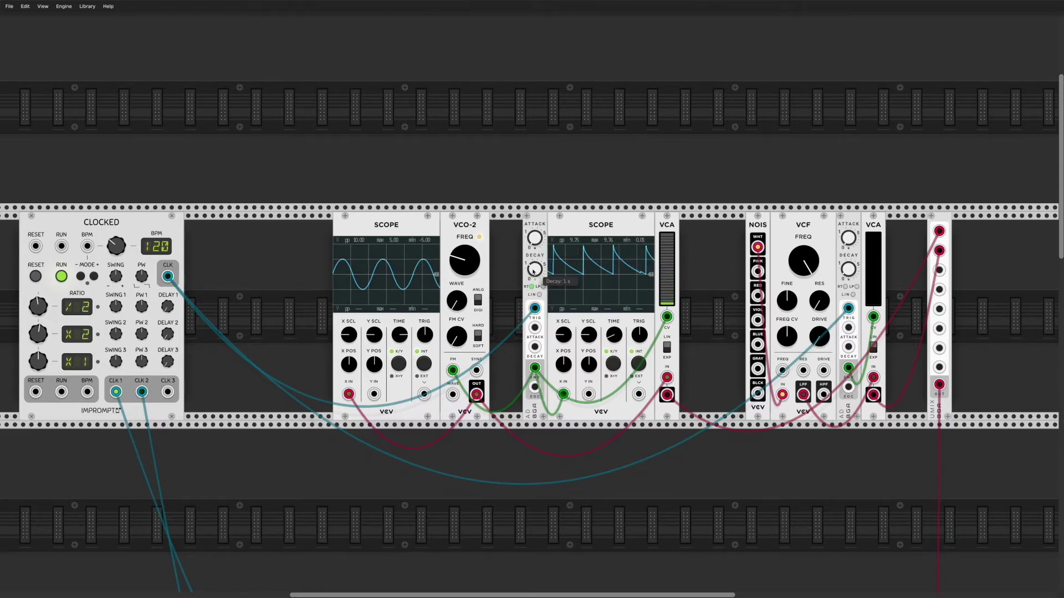
left_click_drag(533, 272, 533, 274)
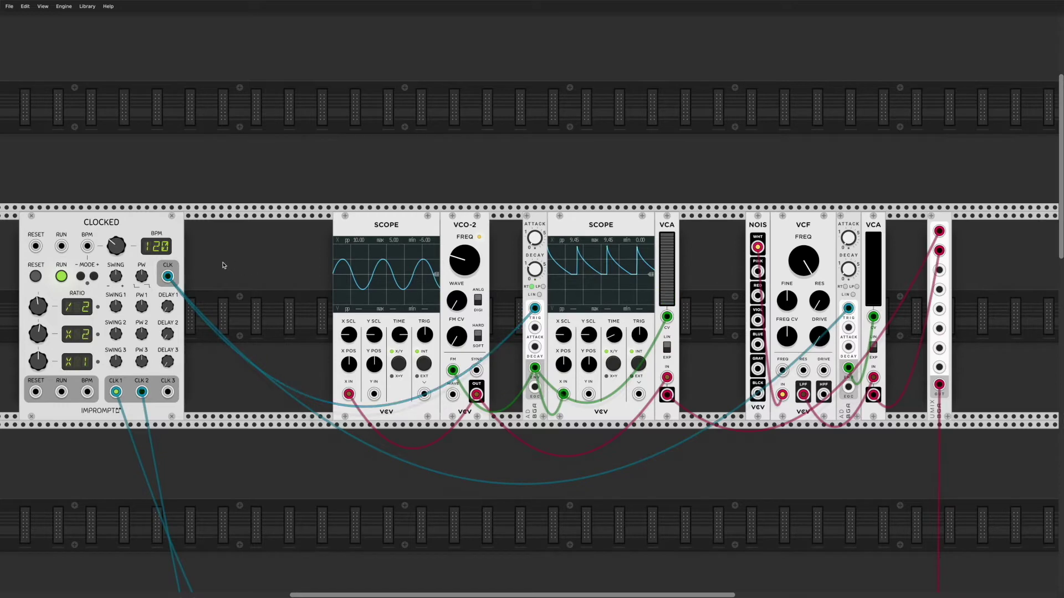
mouse_move(533, 271)
left_click_drag(533, 270, 533, 290)
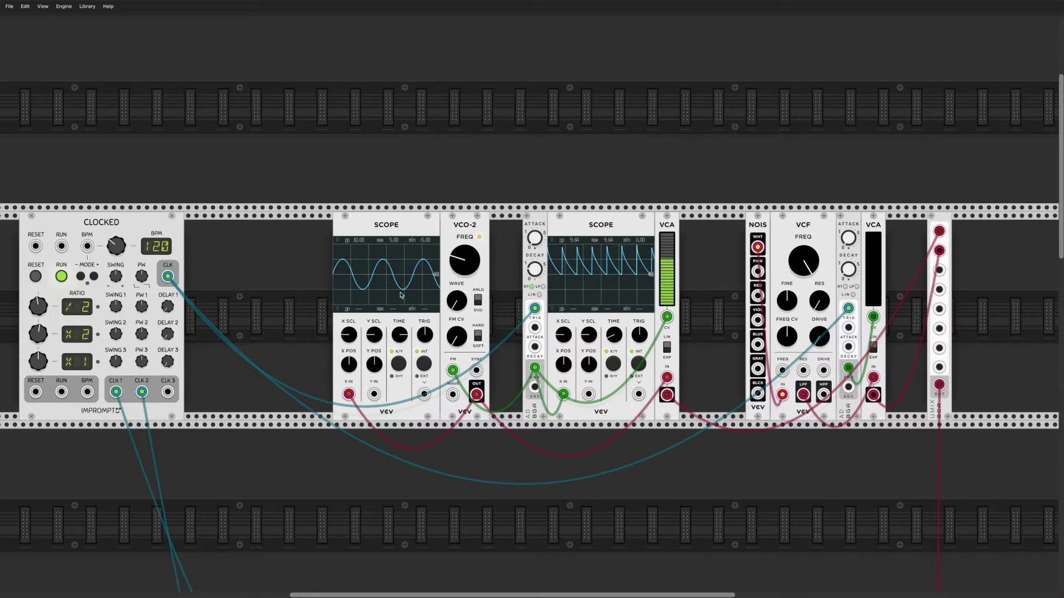
mouse_move(545, 271)
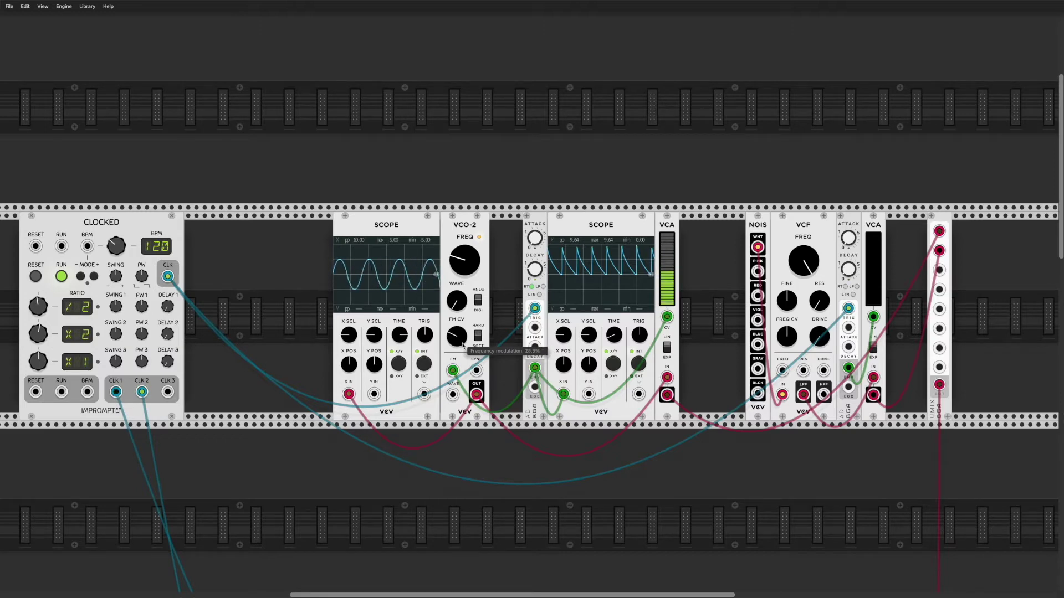
- Adjust VCO-2's FM CV amount to a moderate level so the envelope sweeps its pitch
left_click_drag(462, 345, 463, 342)
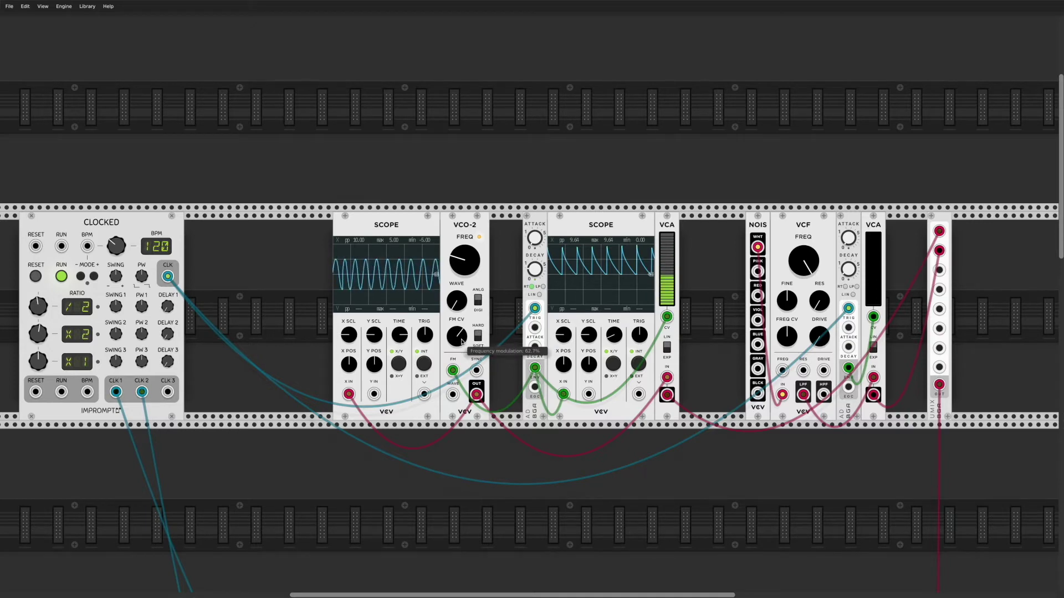
mouse_move(457, 336)
left_mouse_down()
mouse_move(457, 319)
mouse_move(462, 340)
left_mouse_up()
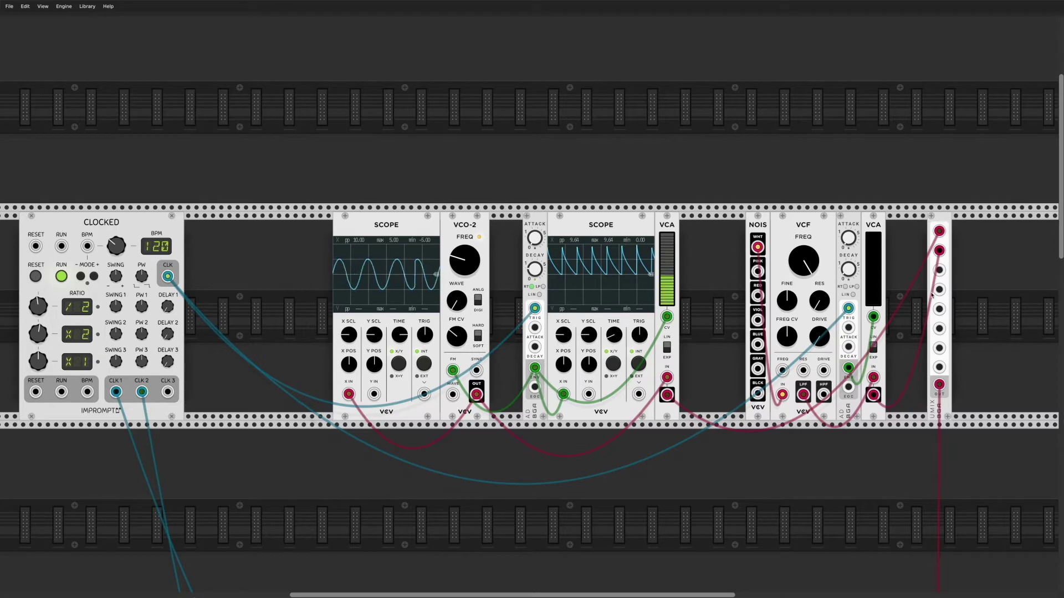
- Raise the noise voice's VCA level to 100% and lower its VCF frequency to about 3682 Hz
mouse_move(804, 271)
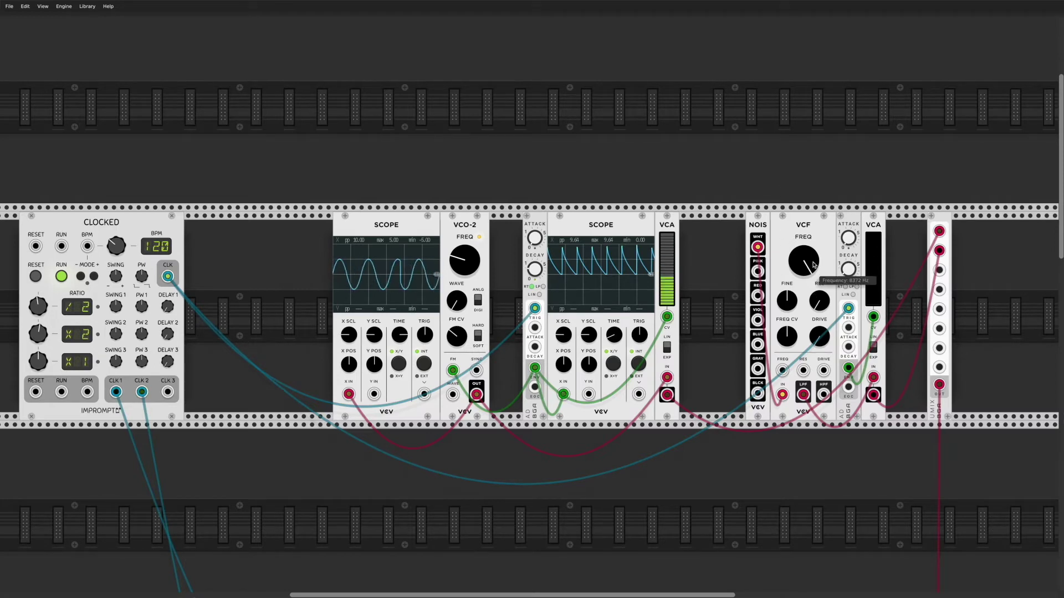
scroll(716, 248, "right", 2)
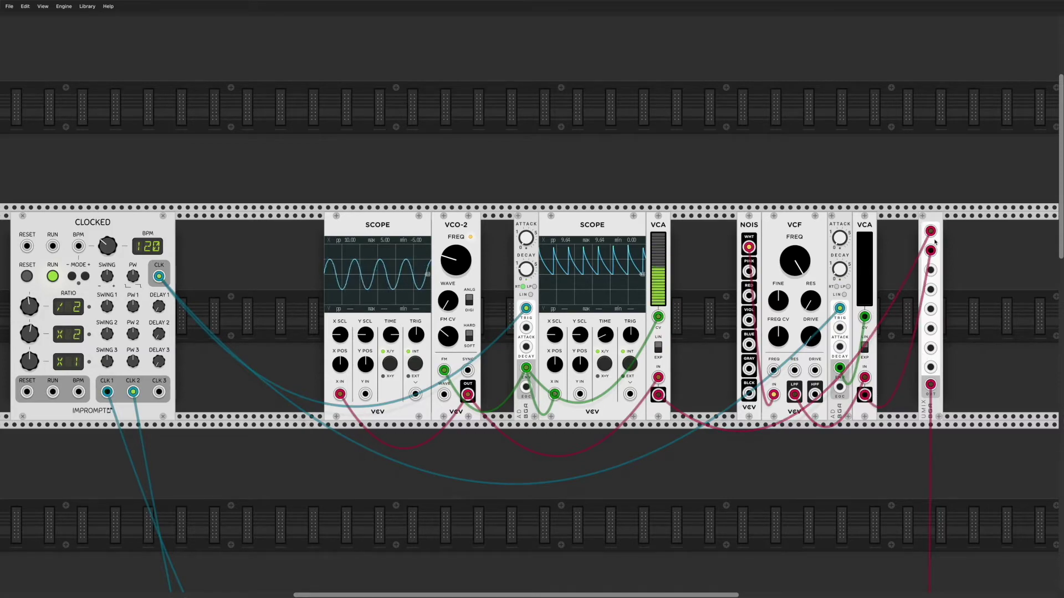
scroll(948, 434, "down", 2)
scroll(949, 434, "up", 2)
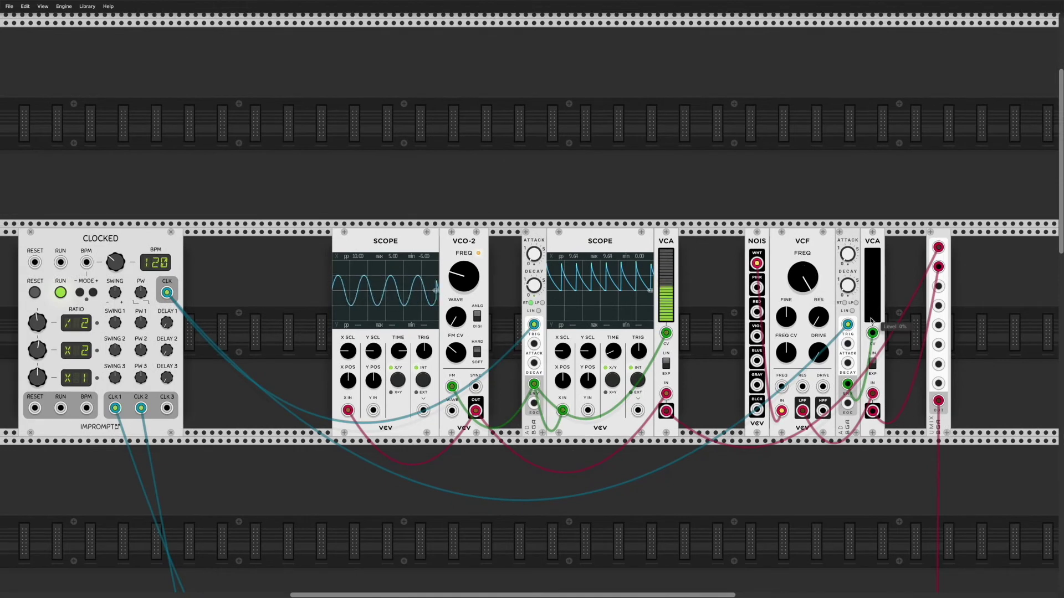
left_click_drag(871, 318, 871, 253)
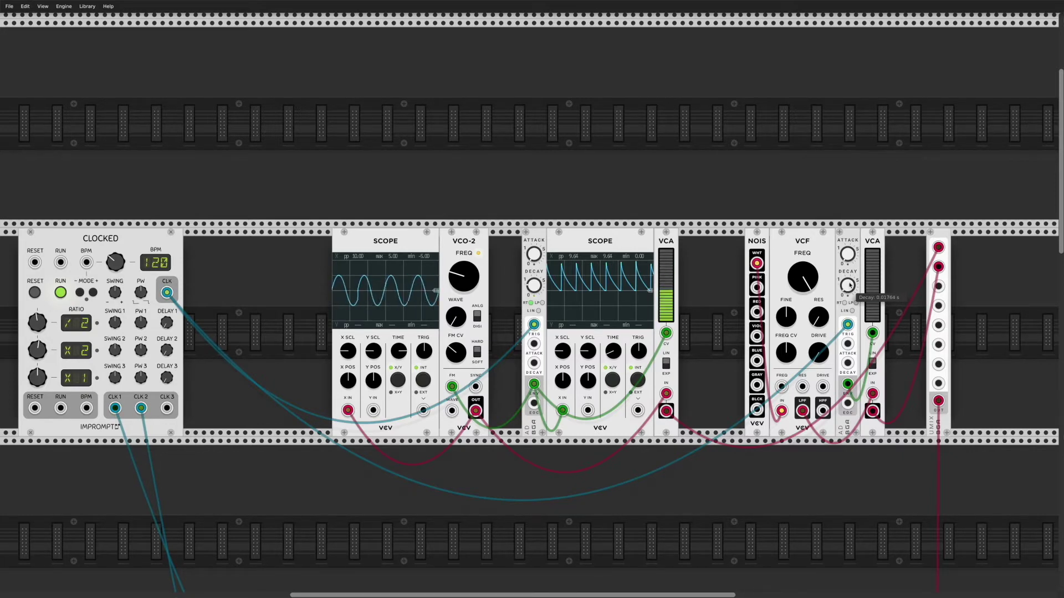
left_click_drag(800, 272, 800, 290)
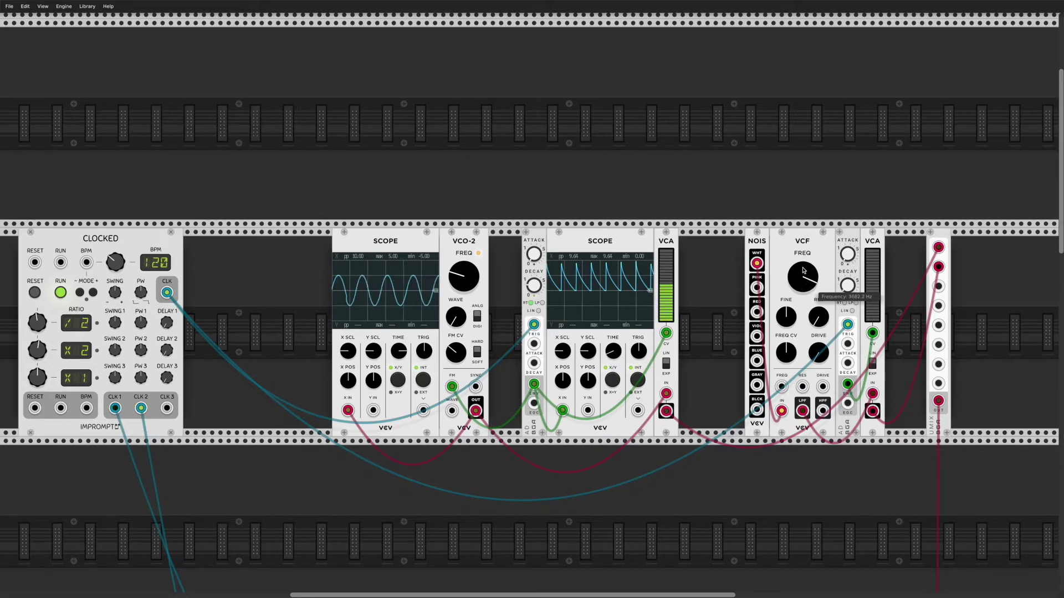
- Reduce the noise voice's VCA level to a moderate amount
scroll(883, 256, "down", 1)
scroll(884, 256, "down", 2)
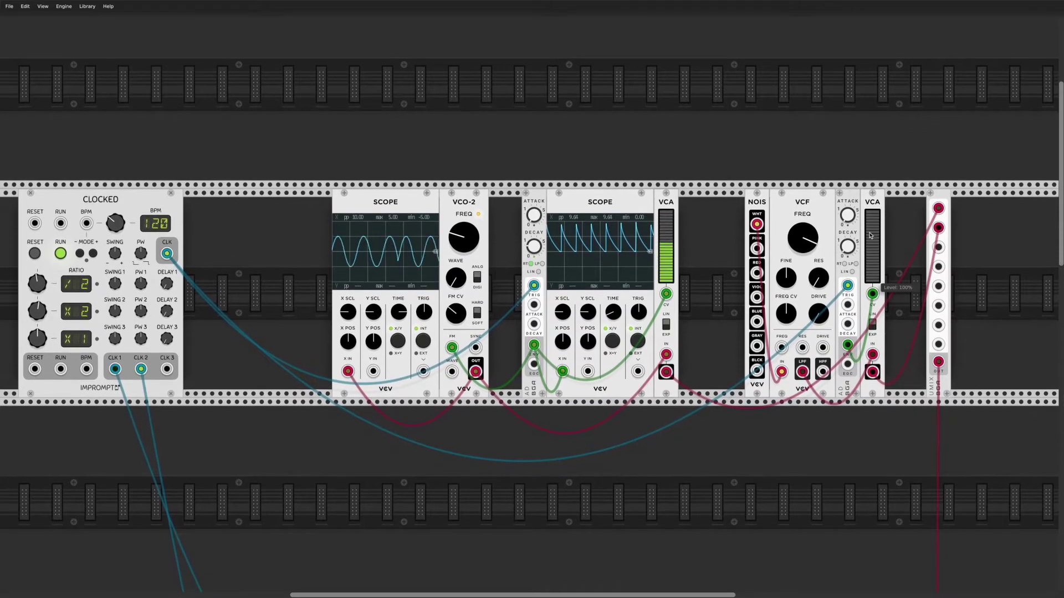
scroll(873, 266, "down", 5)
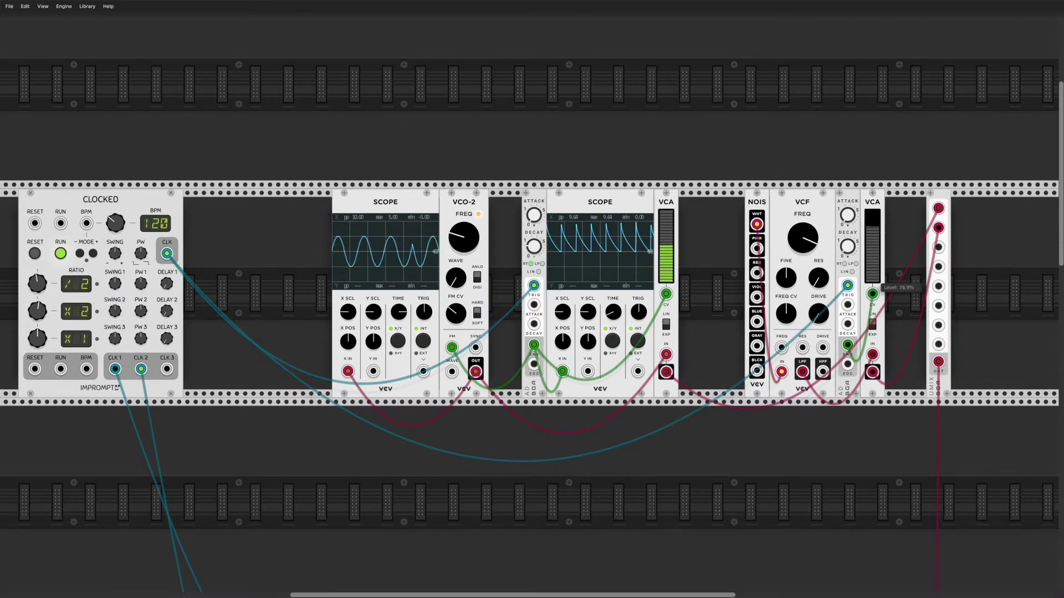
left_click_drag(873, 236, 873, 239)
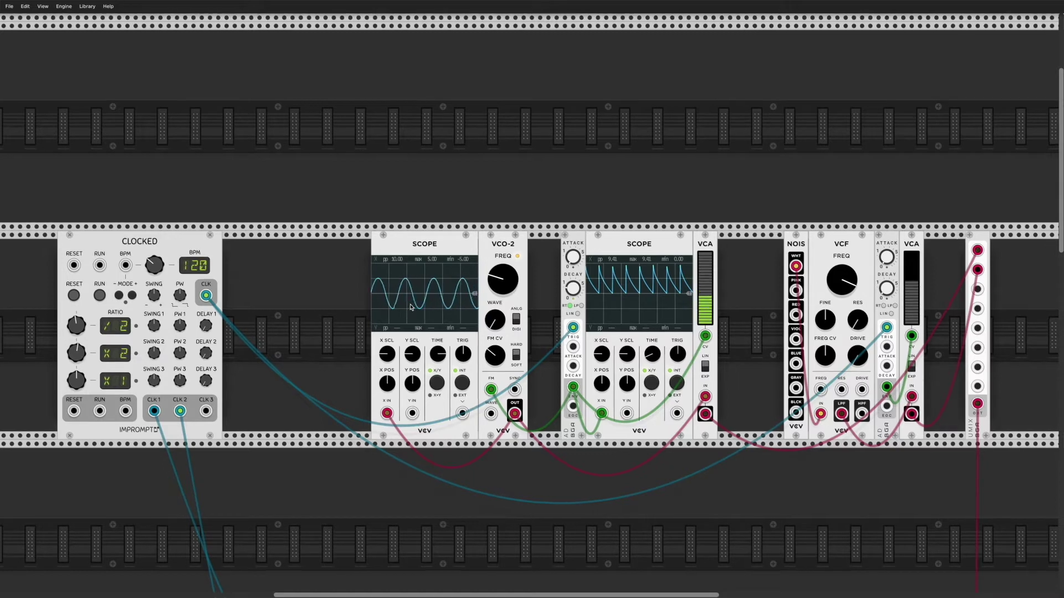
- Shape VCO-2's waveform by raising its wave setting away from sine, trying values up to about 1.341
left_click_drag(495, 326, 495, 282)
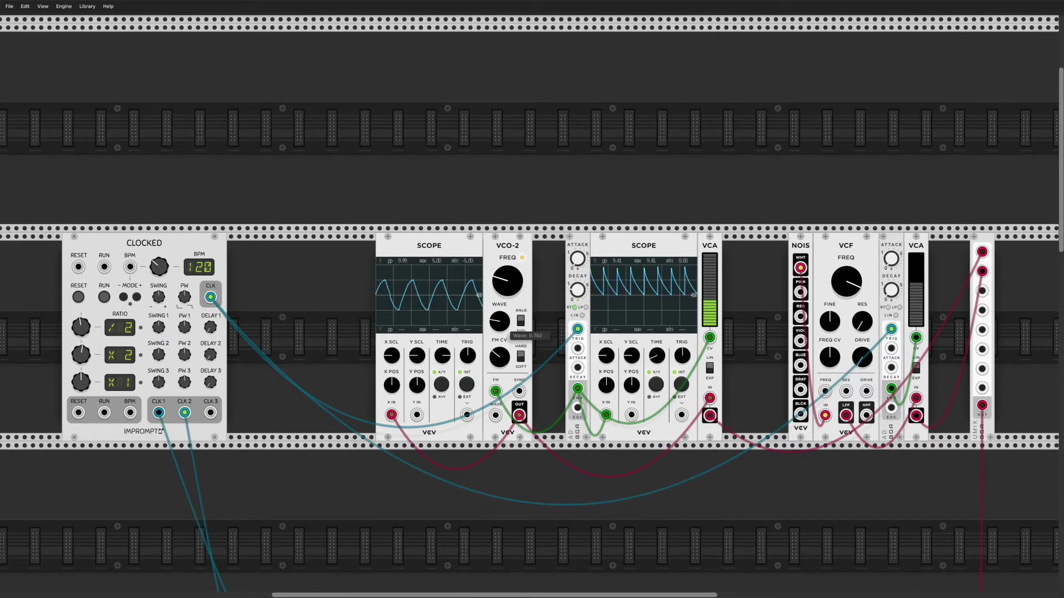
scroll(501, 327, "down", 1)
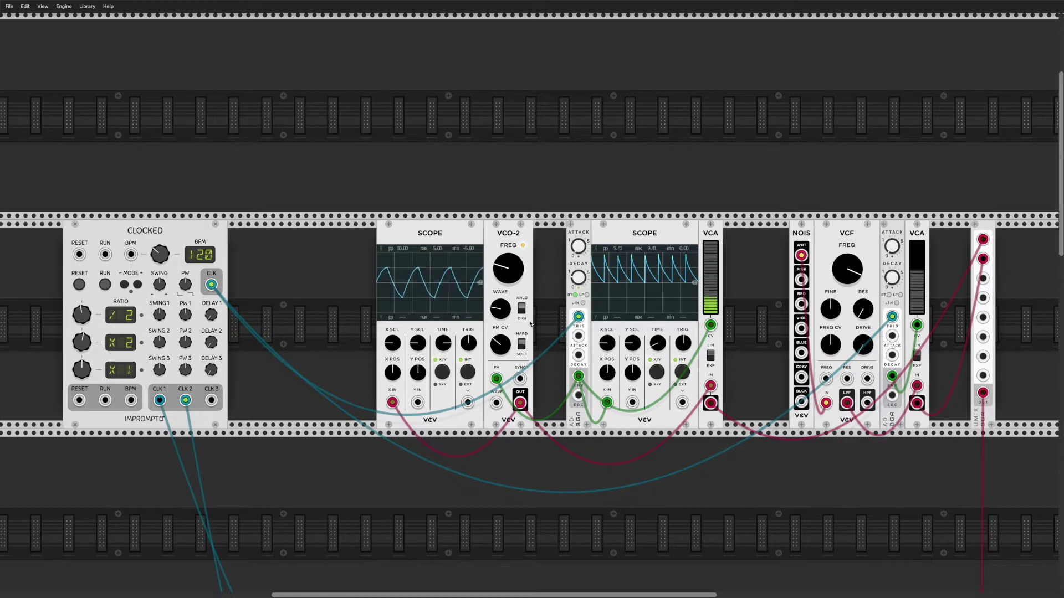
mouse_move(500, 311)
left_click_drag(499, 310, 499, 323)
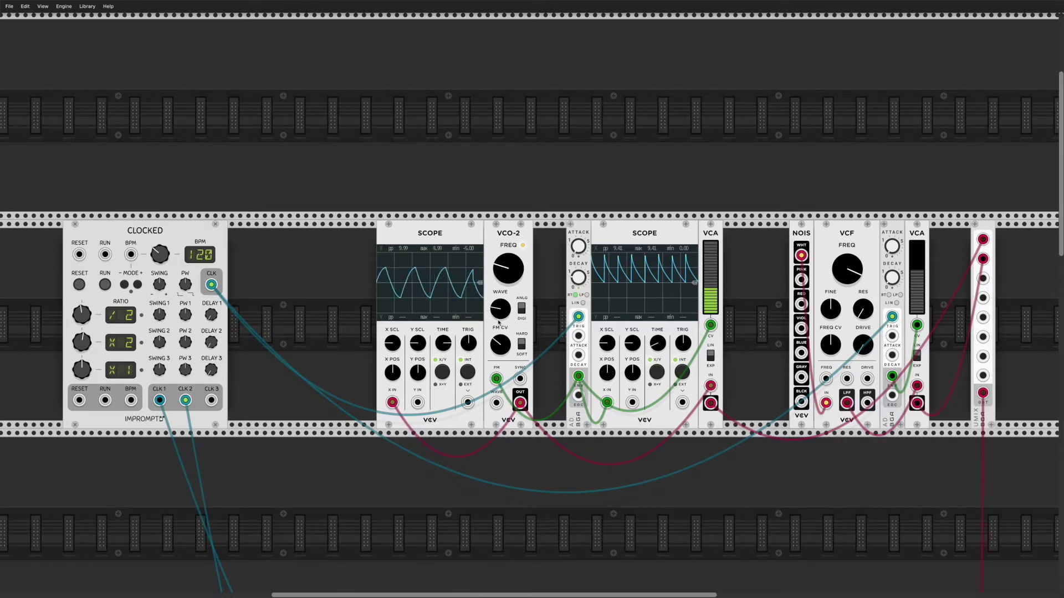
mouse_move(501, 312)
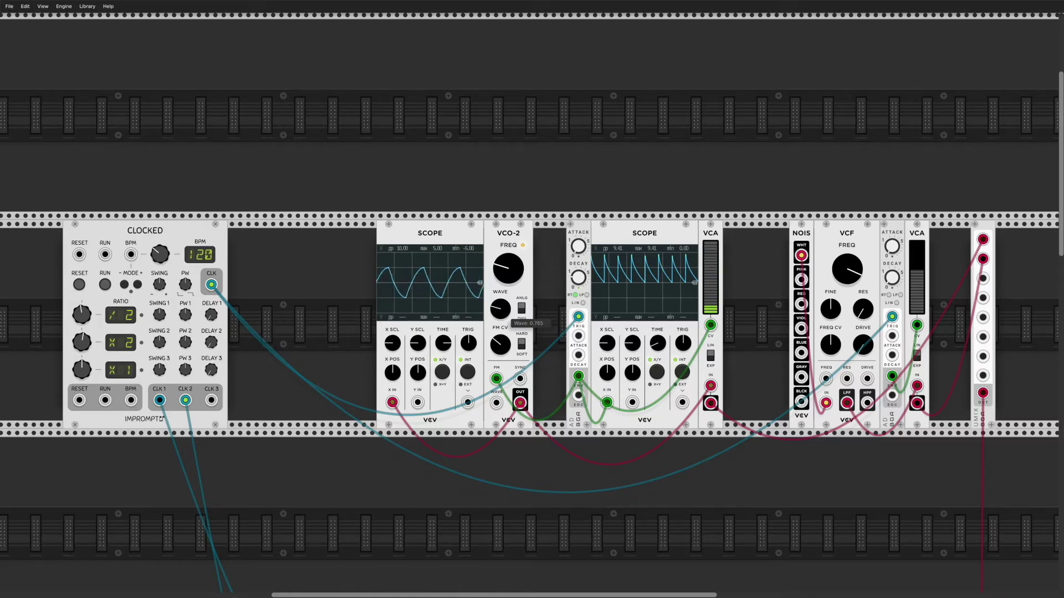
left_click_drag(499, 309, 500, 297)
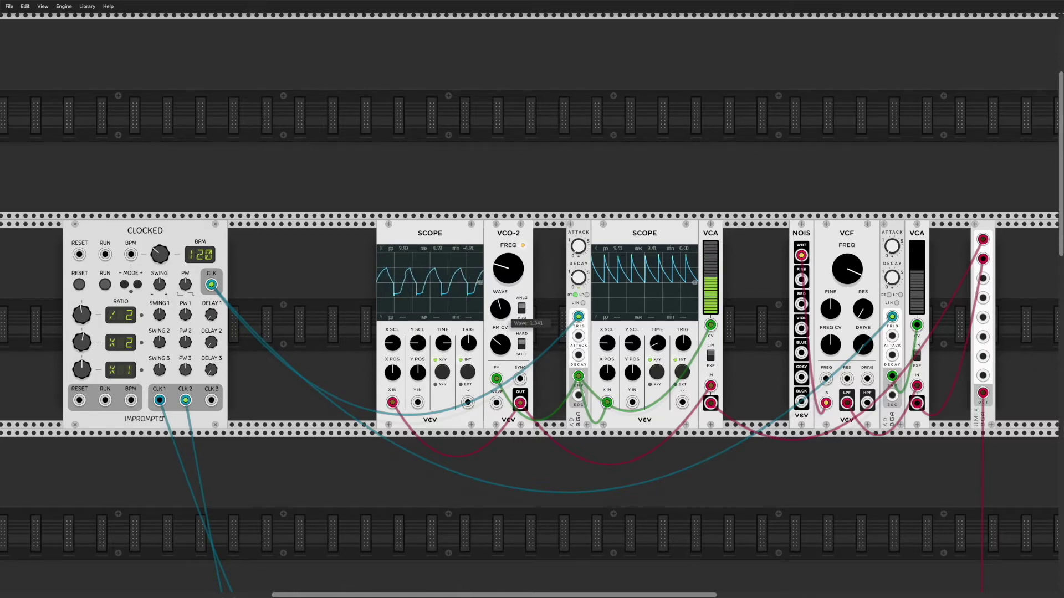
left_click_drag(500, 308, 500, 316)
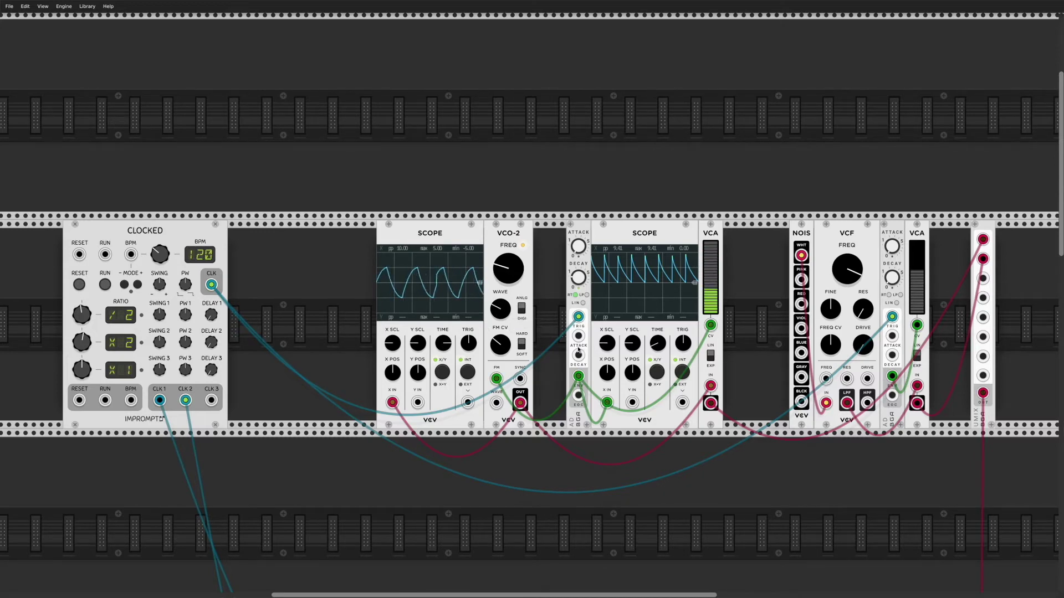
- Start the Clocked module running again
scroll(277, 261, "down", 3)
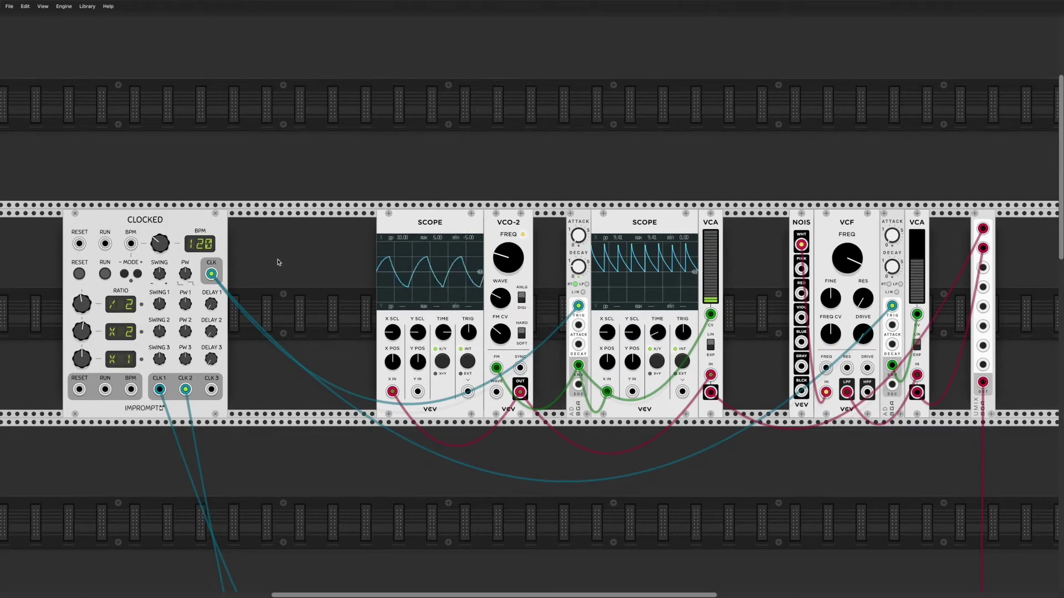
scroll(278, 263, "down", 8)
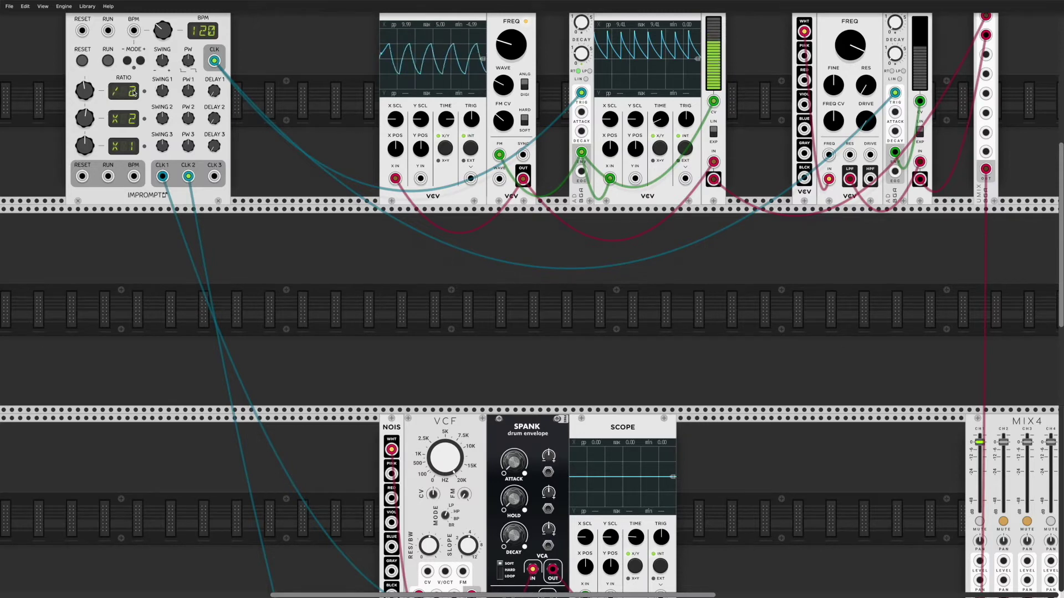
scroll(133, 92, "up", 1)
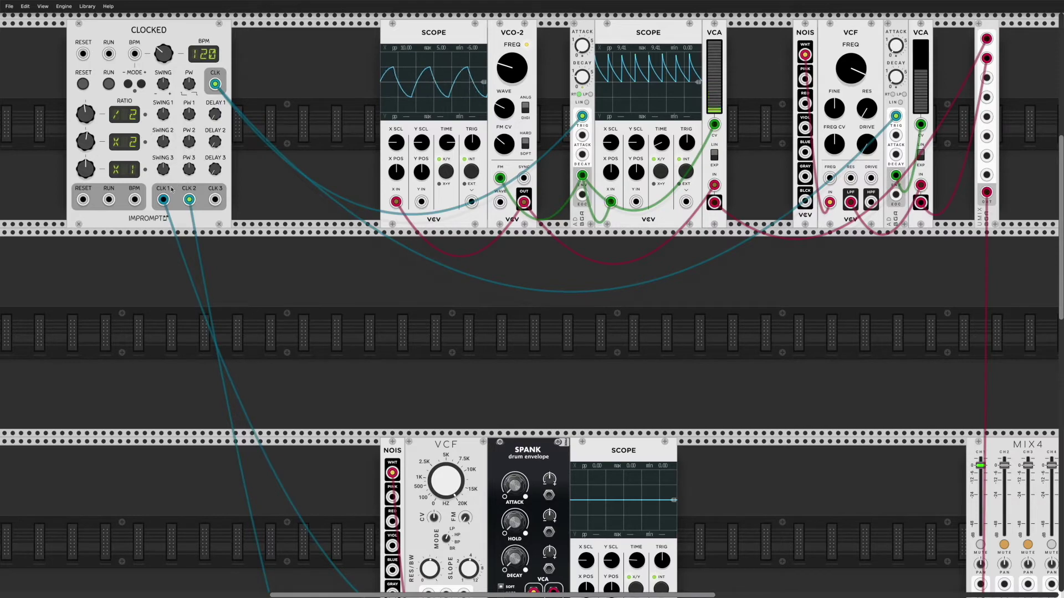
left_click(108, 83)
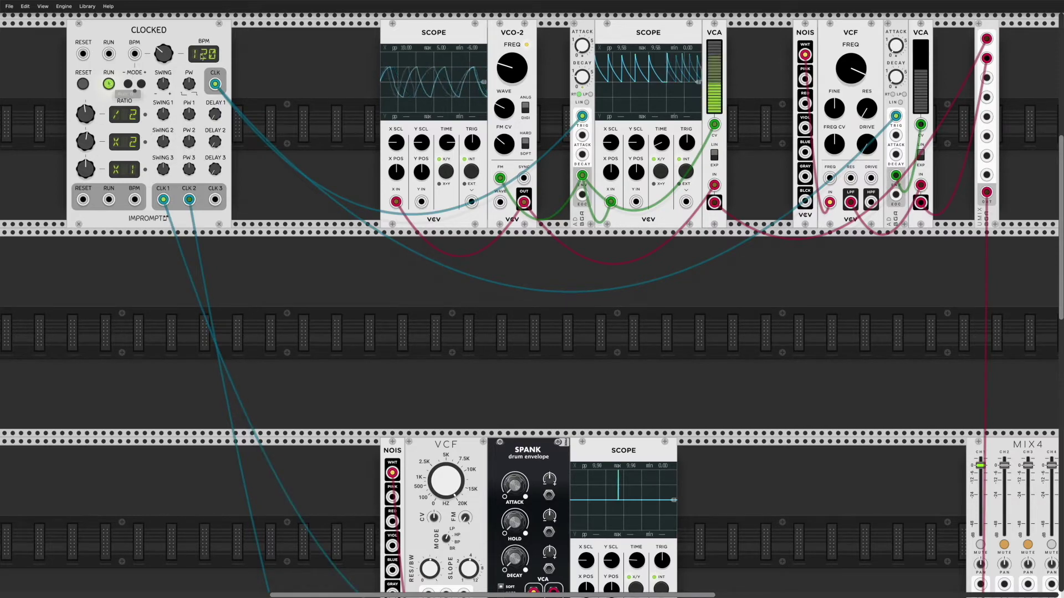
- Unmute channel 2 of the MIX4 mixer to bring in the Spank noise voice
scroll(307, 401, "down", 2)
scroll(307, 402, "right", 2)
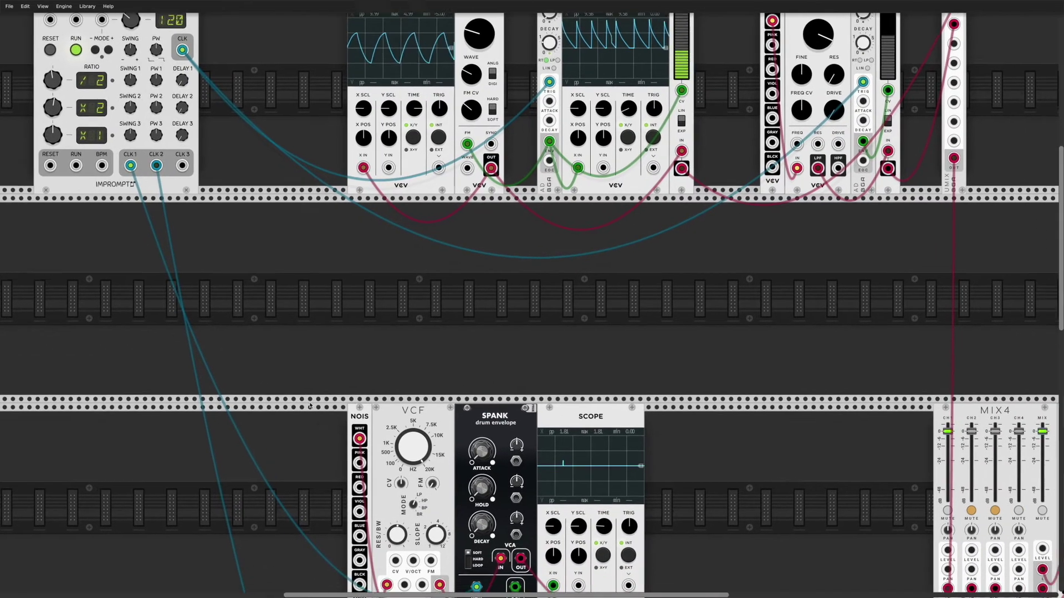
scroll(311, 401, "down", 1)
scroll(311, 400, "right", 1)
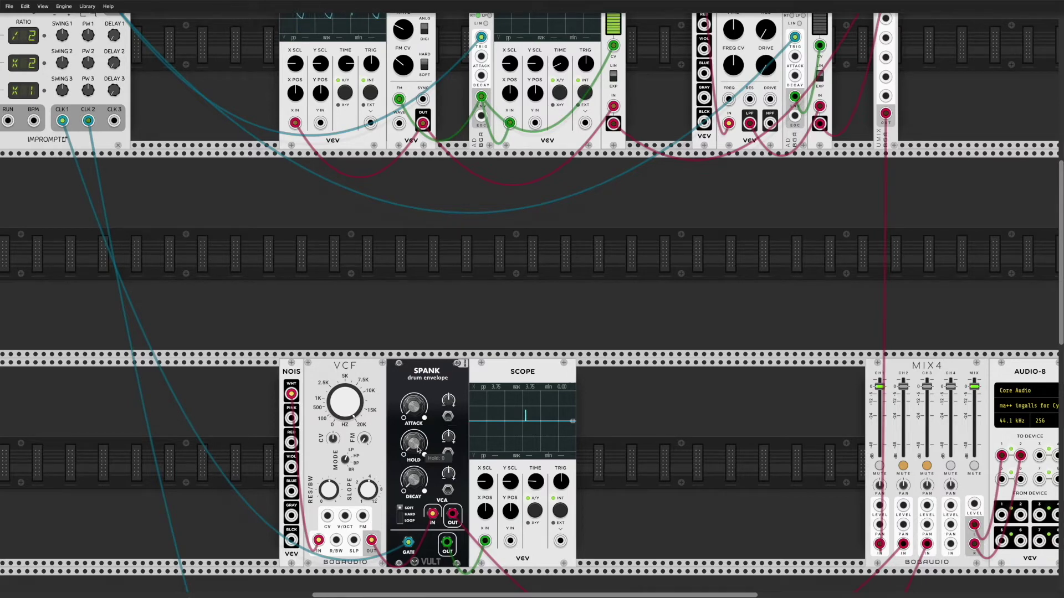
scroll(489, 417, "down", 1)
scroll(489, 417, "right", 1)
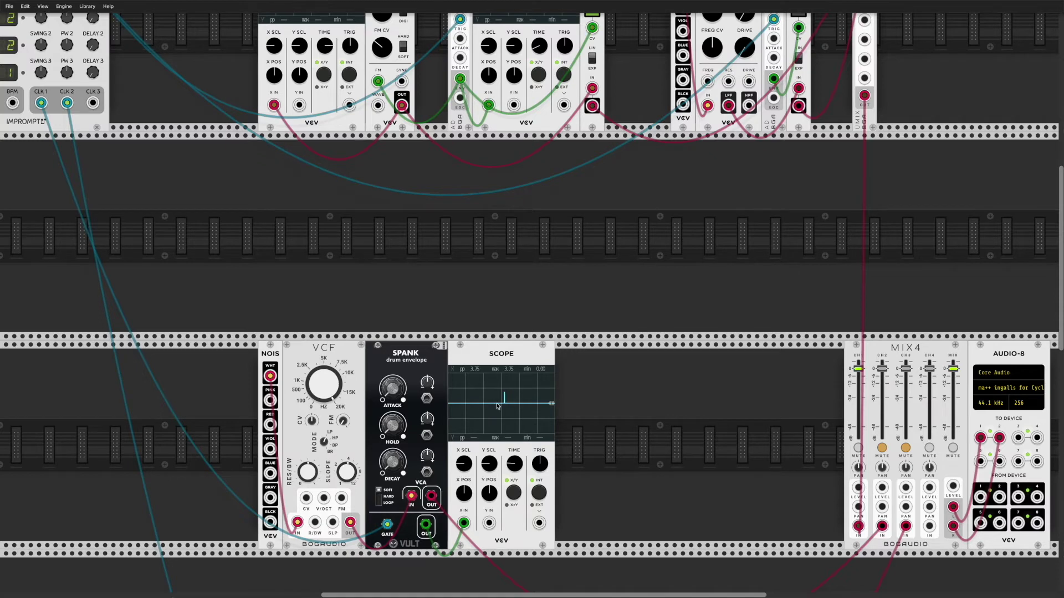
left_click(883, 449)
- Increase the decay and hold times of the Spank drum envelope
scroll(414, 440, "left", 3)
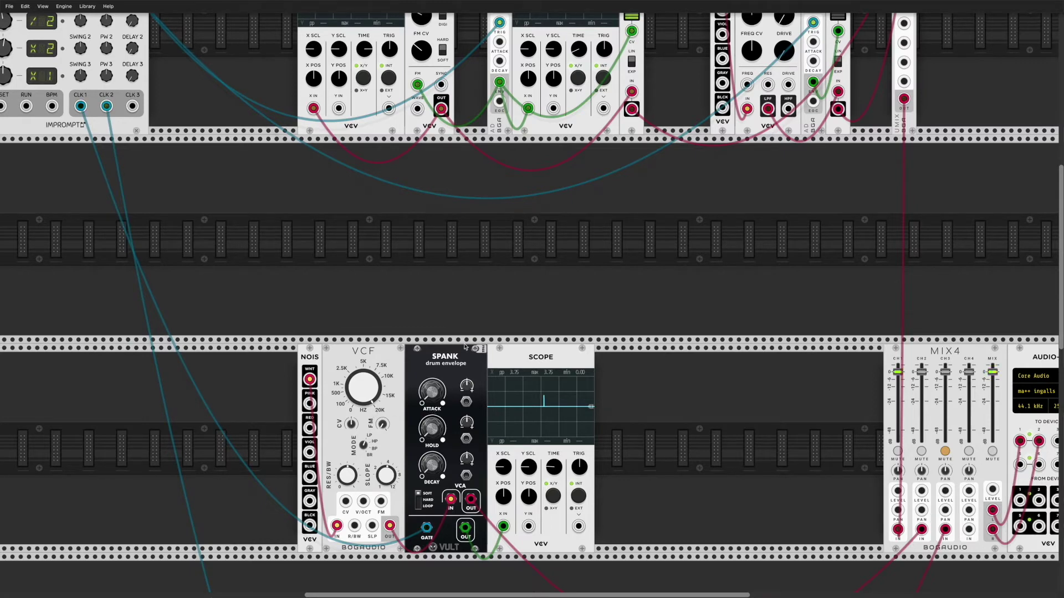
mouse_move(436, 393)
mouse_move(434, 466)
left_click_drag(432, 461, 432, 449)
mouse_move(433, 430)
left_click_drag(433, 435, 433, 422)
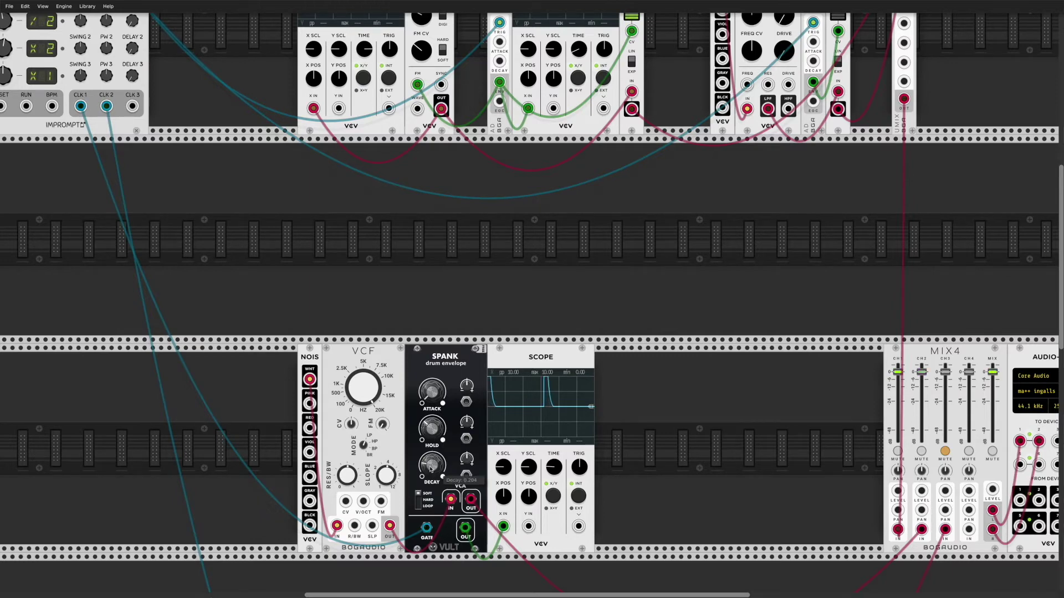
- Shorten the Spank envelope's decay and switch its response from Soft to Hard
scroll(432, 455, "down", 2)
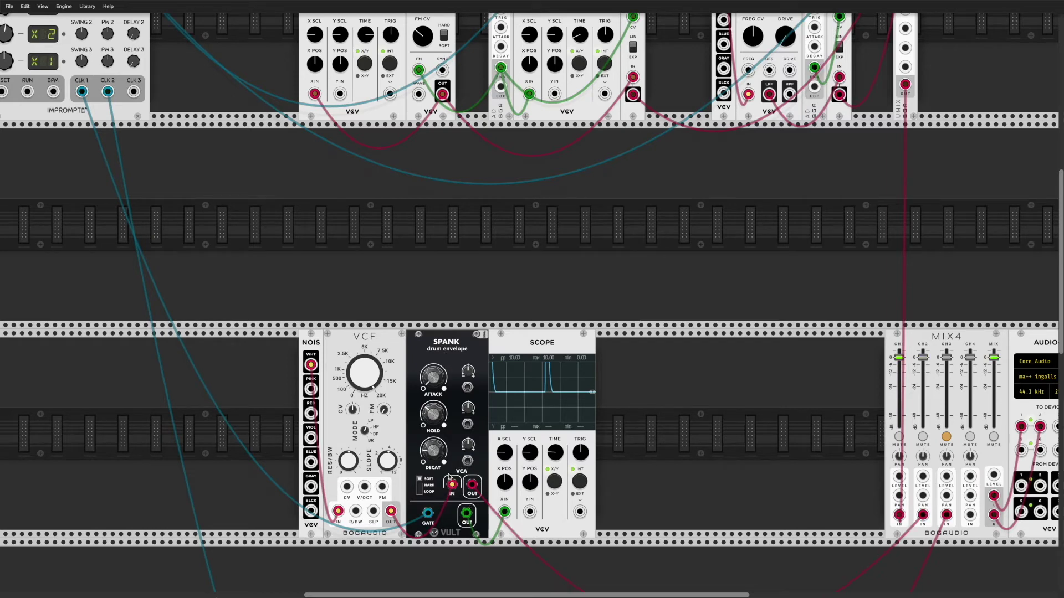
scroll(673, 67, "up", 3)
scroll(673, 67, "up", 2)
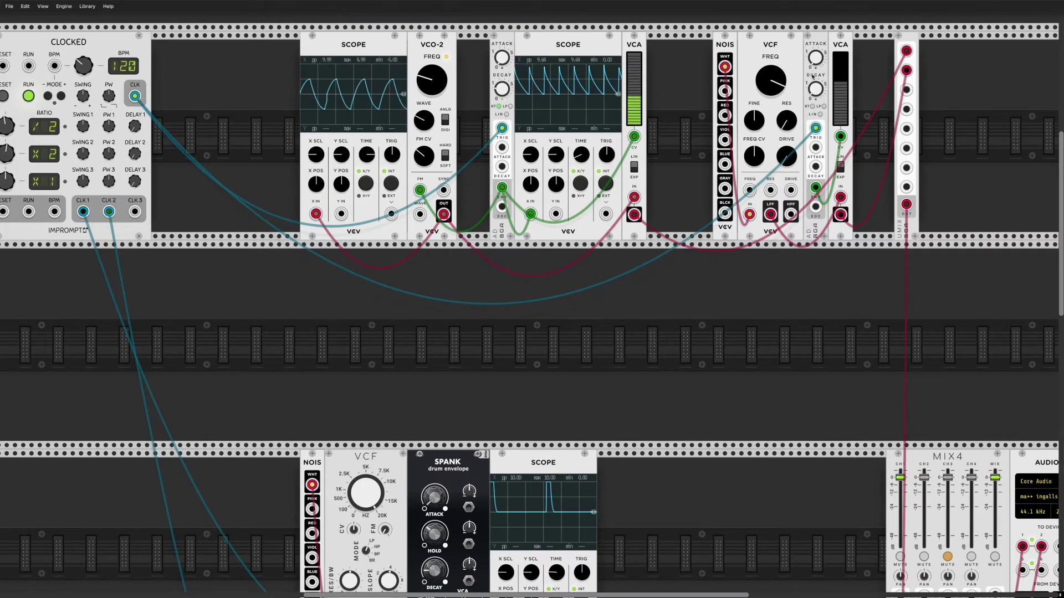
scroll(487, 423, "down", 5)
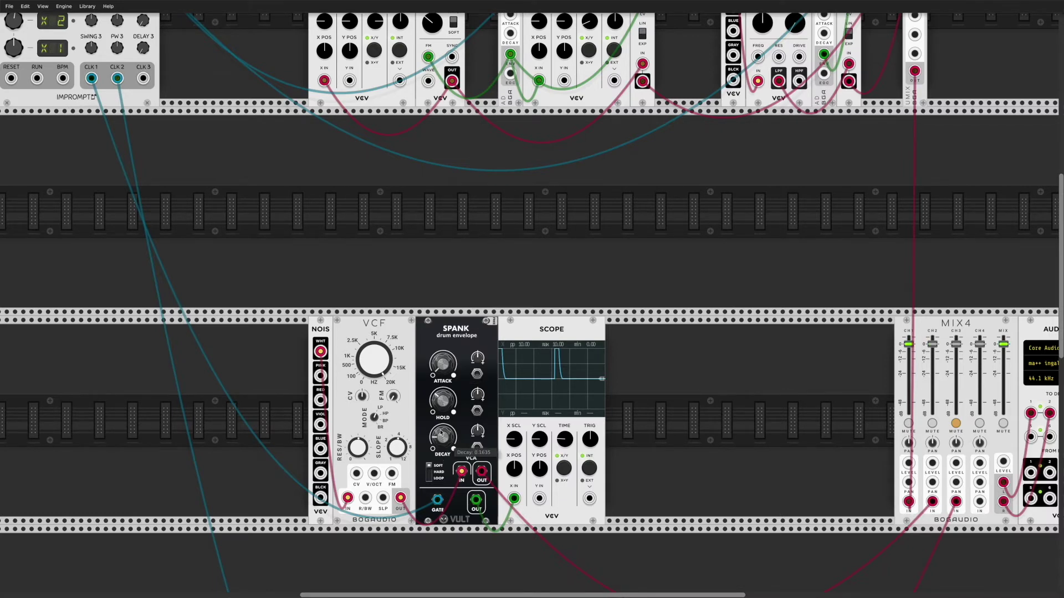
left_click(429, 475)
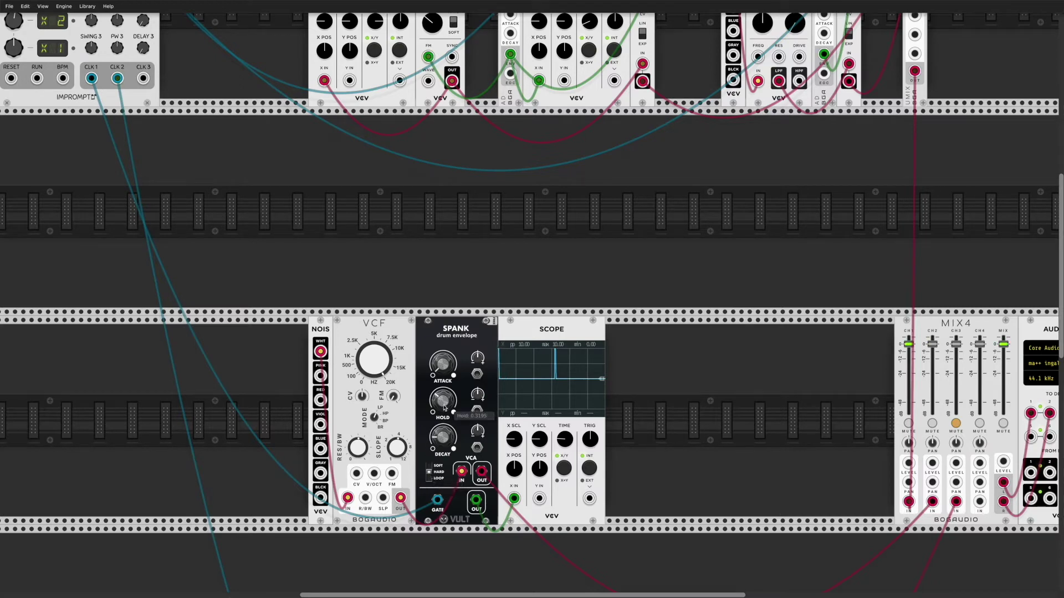
- Increase the upper Spank envelope's hold and decay, and switch its mode to Loop
left_click_drag(443, 400, 443, 378)
left_click_drag(445, 438, 444, 406)
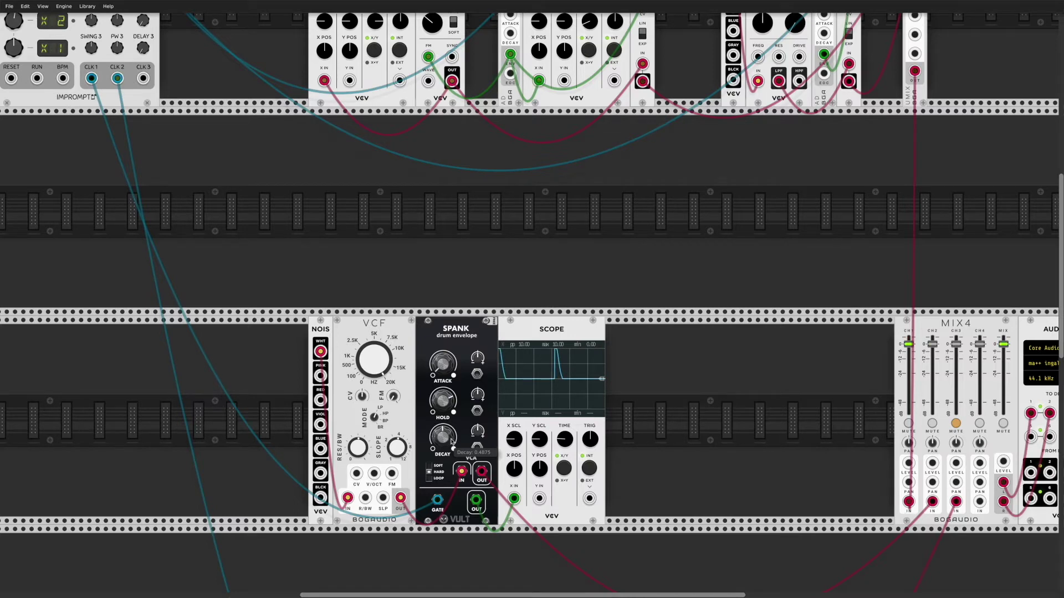
left_click(431, 481)
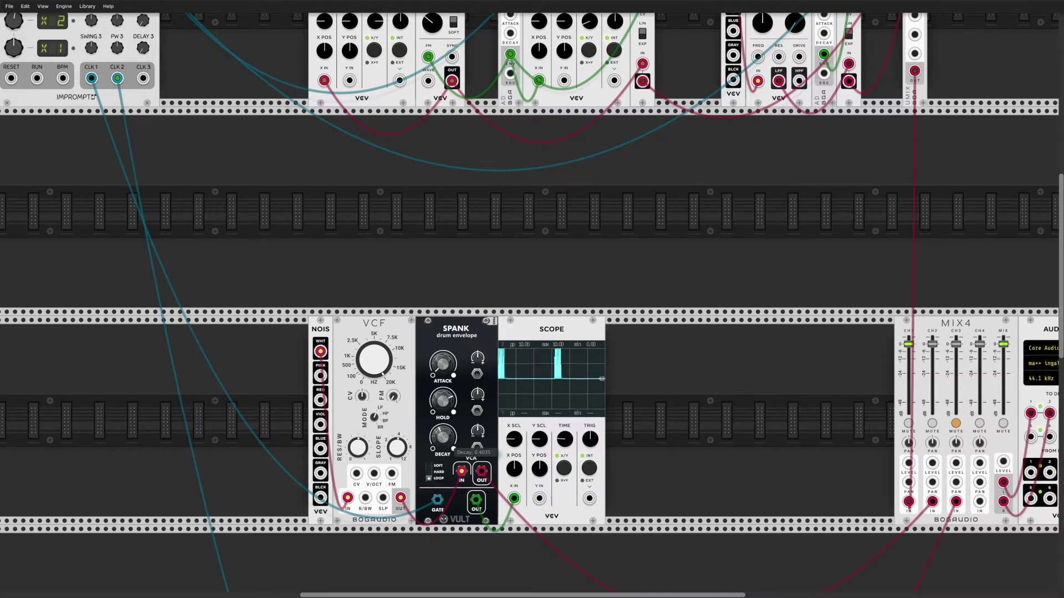
- Adjust the scope's time scale to examine the looping Spank envelope up close and over a wider span
left_click_drag(564, 441, 565, 391)
left_click_drag(565, 440, 564, 432)
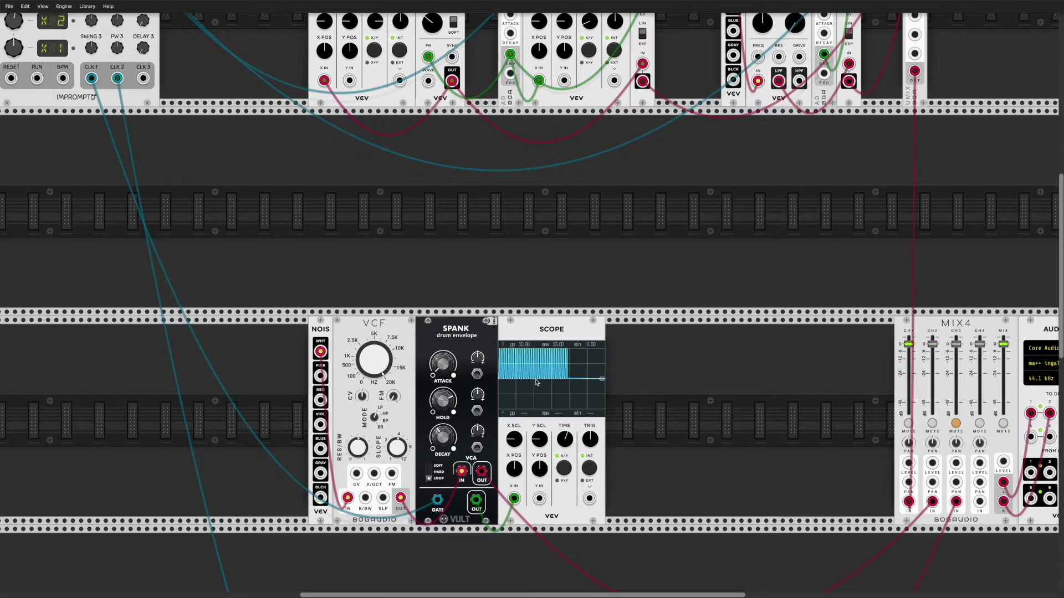
scroll(536, 382, "left", 1)
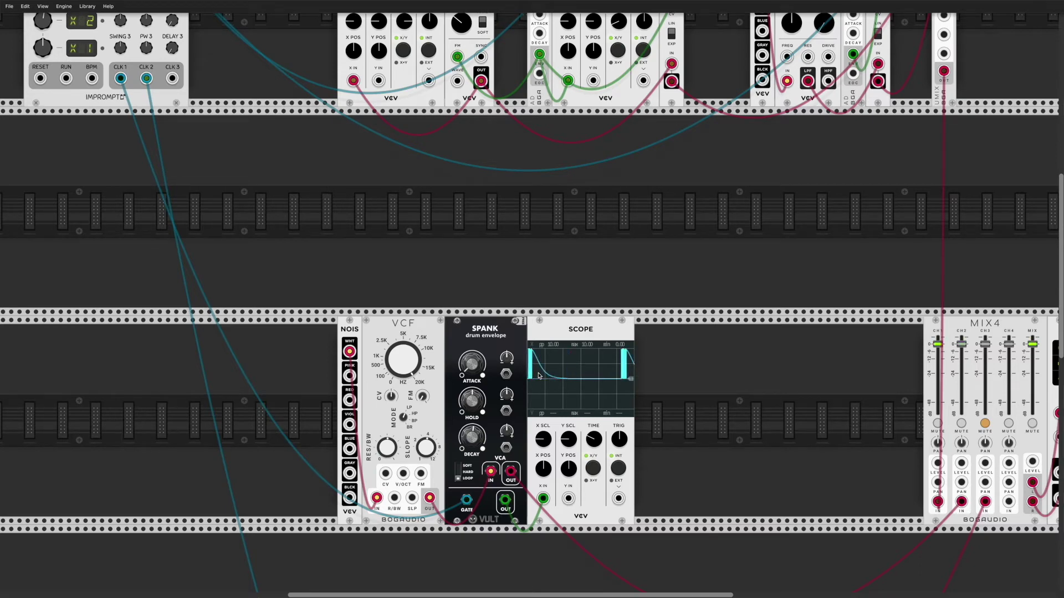
left_click_drag(594, 439, 594, 460)
- Switch the upper Spank envelope back to Hard mode and increase its decay
mouse_move(467, 437)
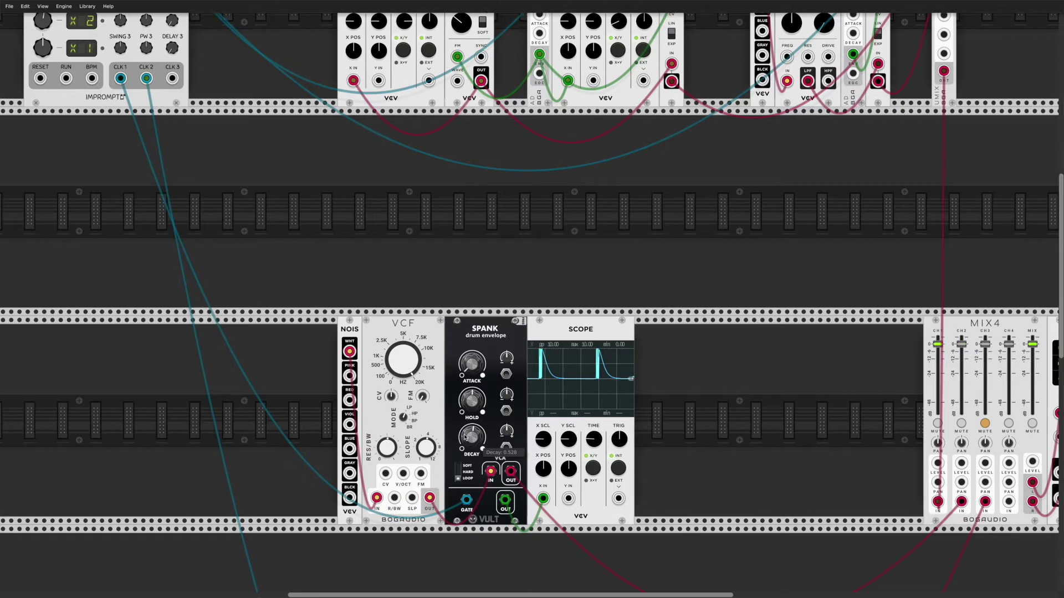
left_click(460, 475)
left_click(460, 474)
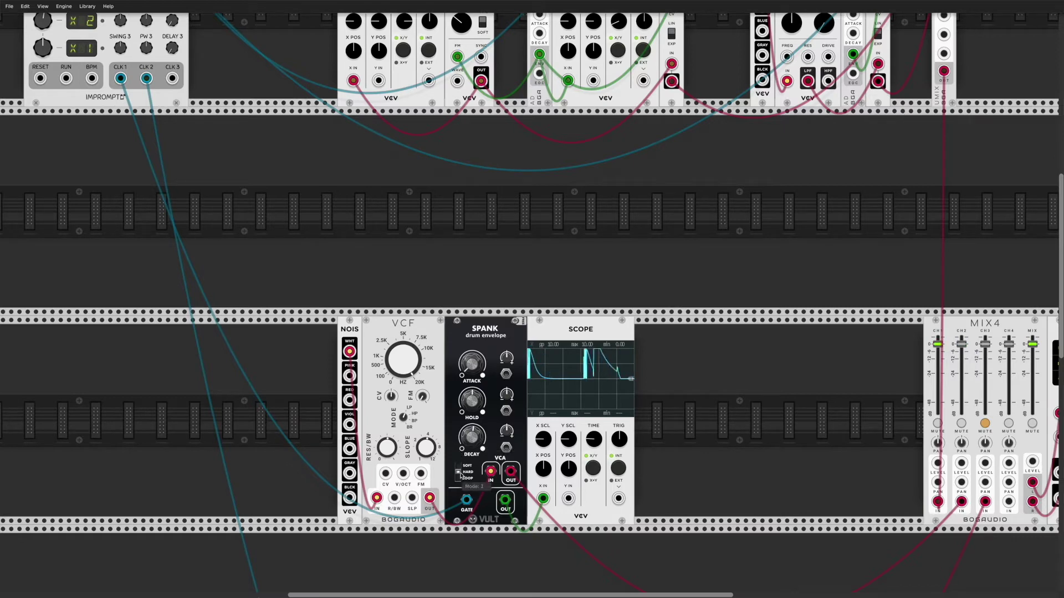
left_click_drag(472, 438, 471, 421)
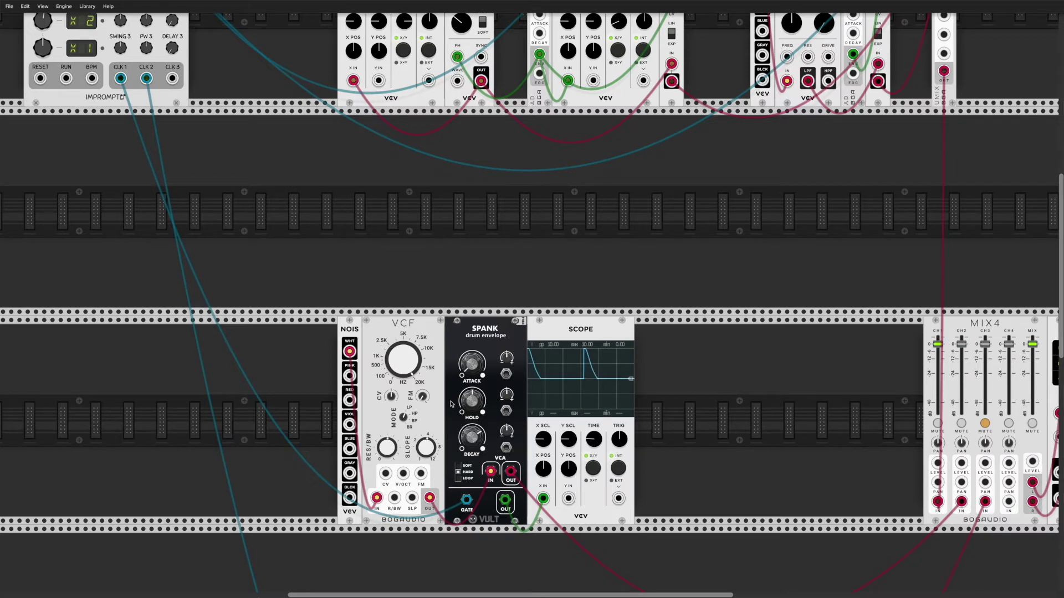
- Fine-tune the cutoff frequency of the VCF feeding the upper Spank noise voice
mouse_move(414, 358)
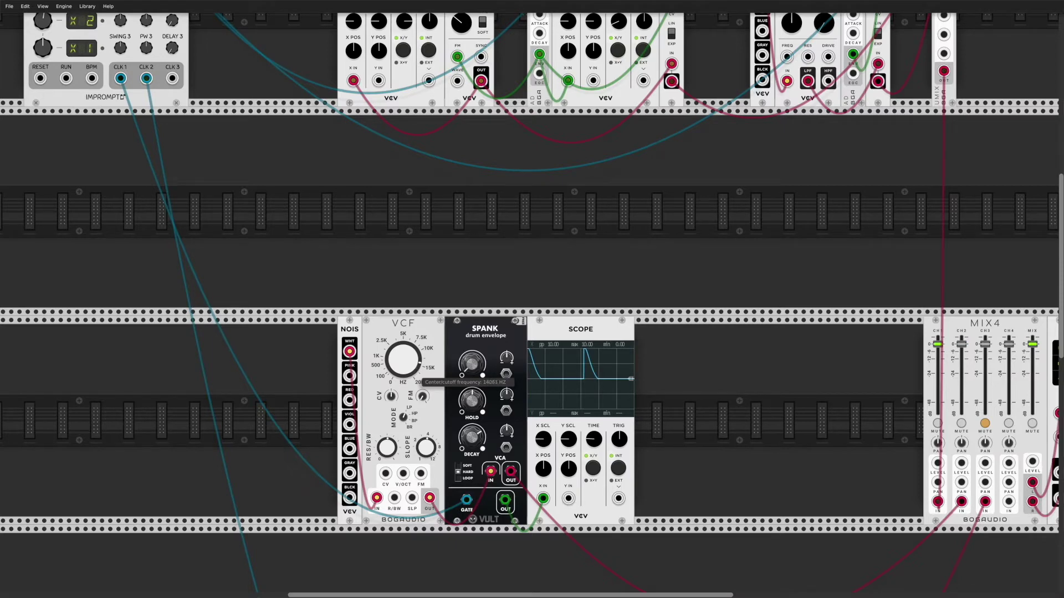
left_click_drag(403, 359, 403, 357)
scroll(574, 344, "down", 1)
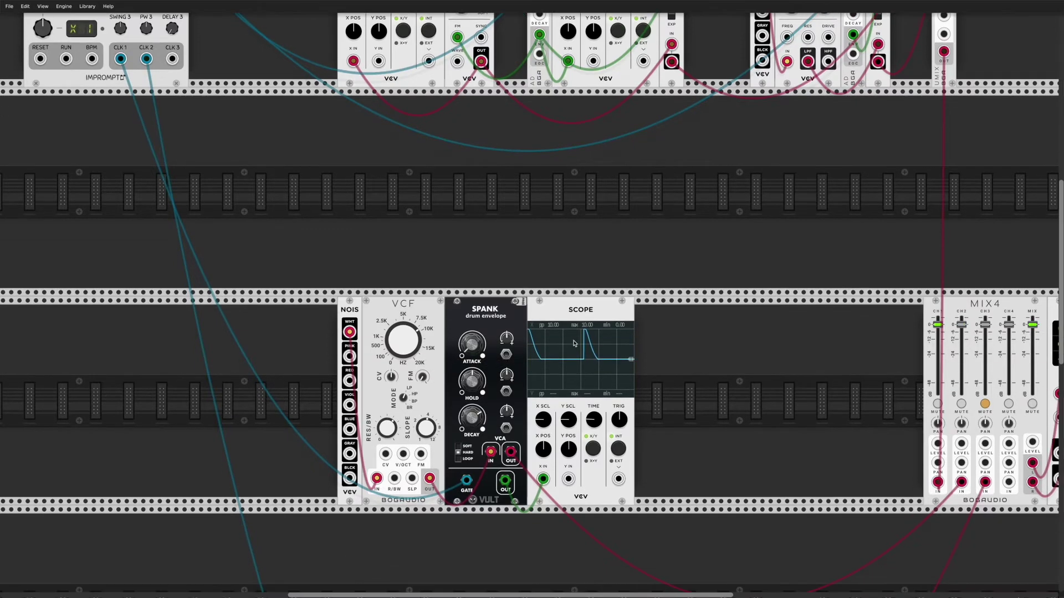
- Examine the kick patch in the top row and the two Spank noise voices in the rows below it
scroll(574, 344, "up", 2)
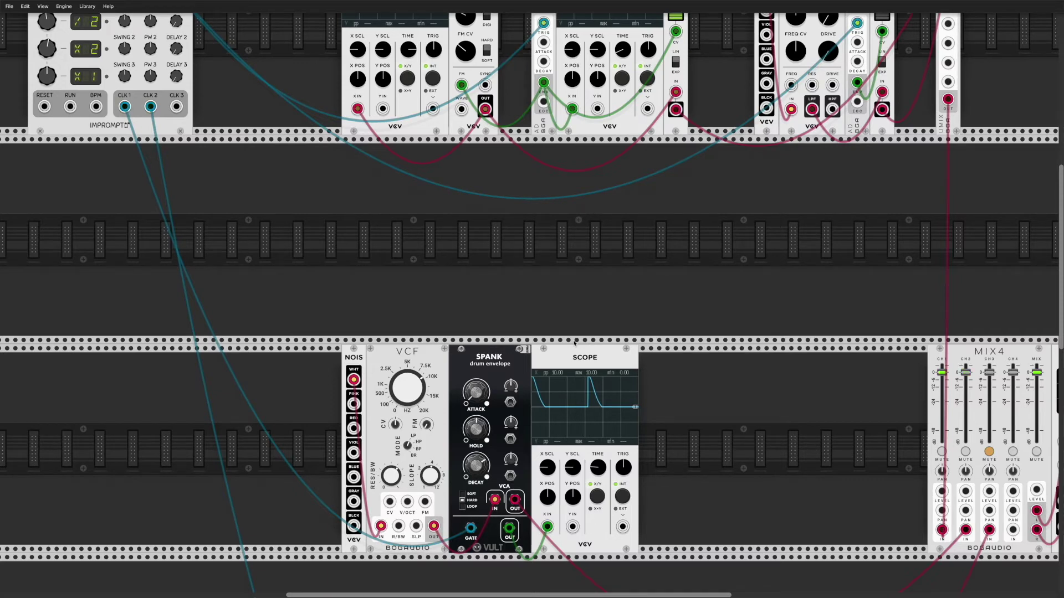
scroll(361, 226, "up", 3)
scroll(361, 226, "left", 2)
scroll(361, 226, "up", 1)
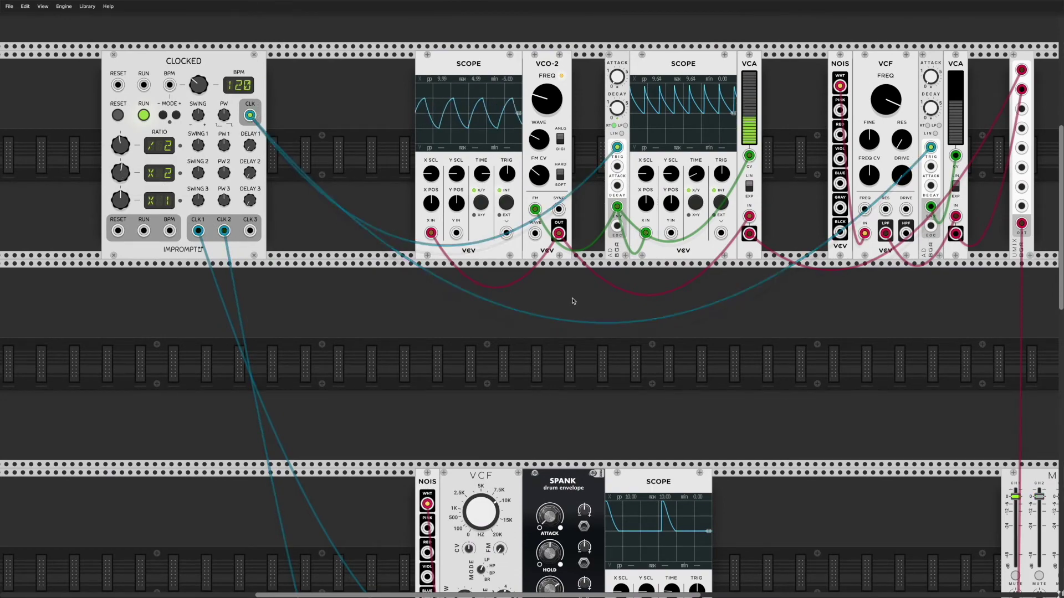
scroll(577, 300, "down", 10)
scroll(577, 299, "down", 8)
scroll(570, 283, "right", 2)
scroll(565, 272, "up", 2)
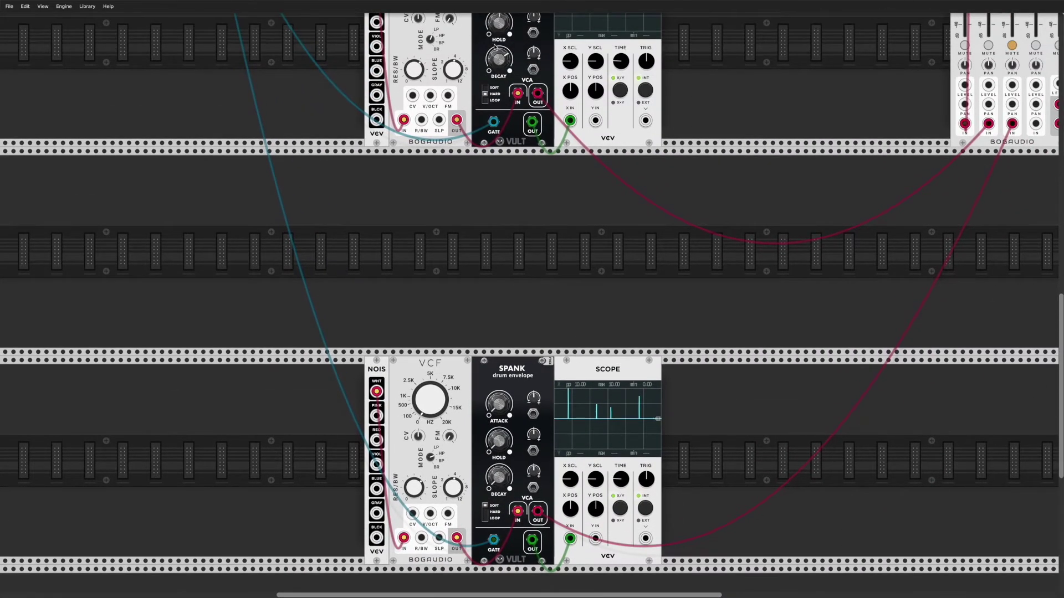
scroll(565, 275, "up", 2)
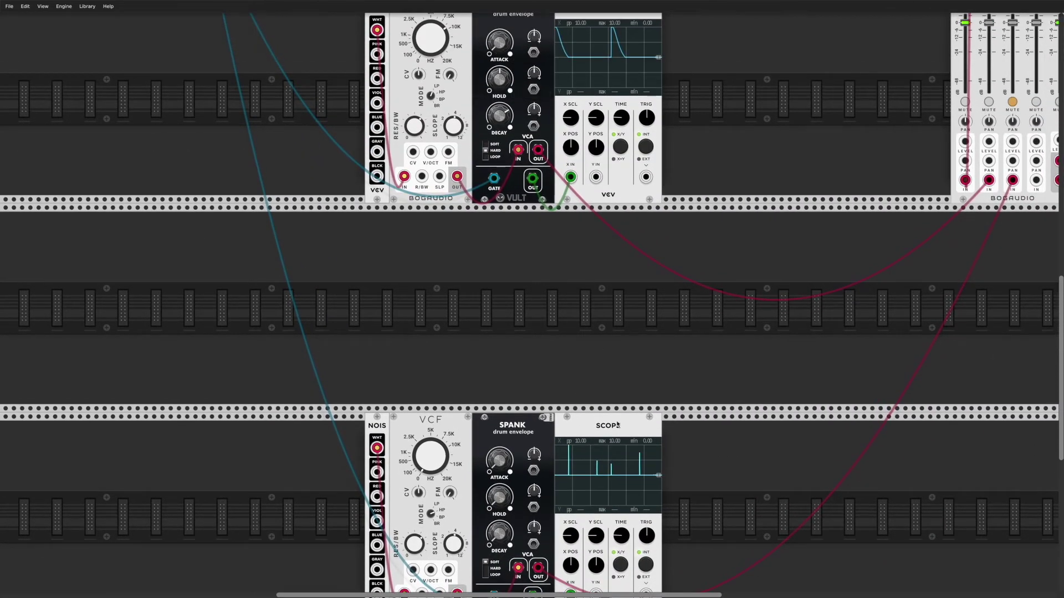
- Shift the lower noise voice's modules slightly left and unmute channel 3 of the MIX4 mixer
left_click_drag(617, 431, 609, 430)
scroll(510, 323, "down", 3)
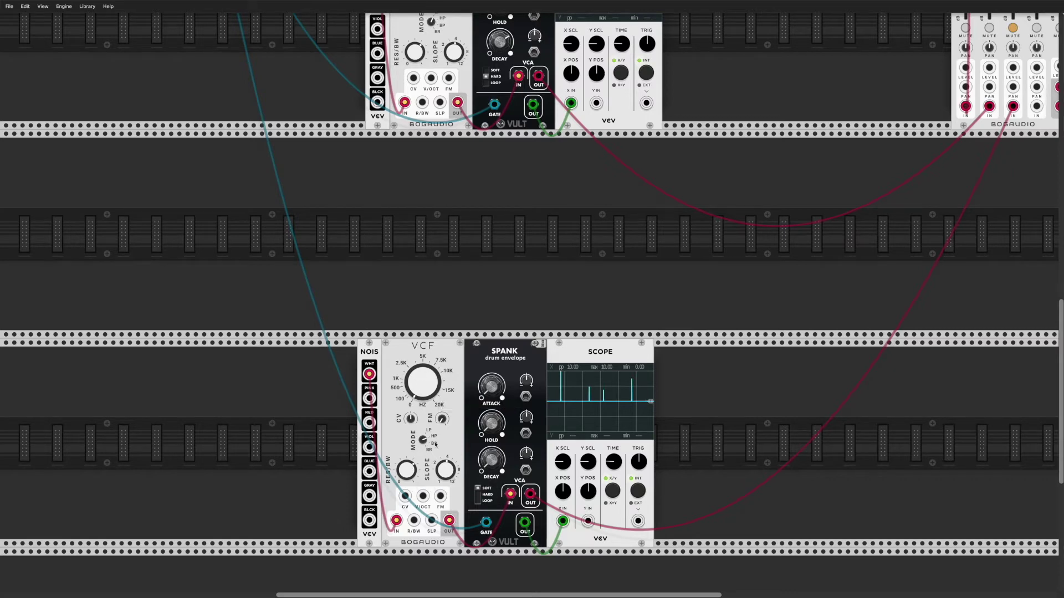
scroll(431, 157, "up", 3)
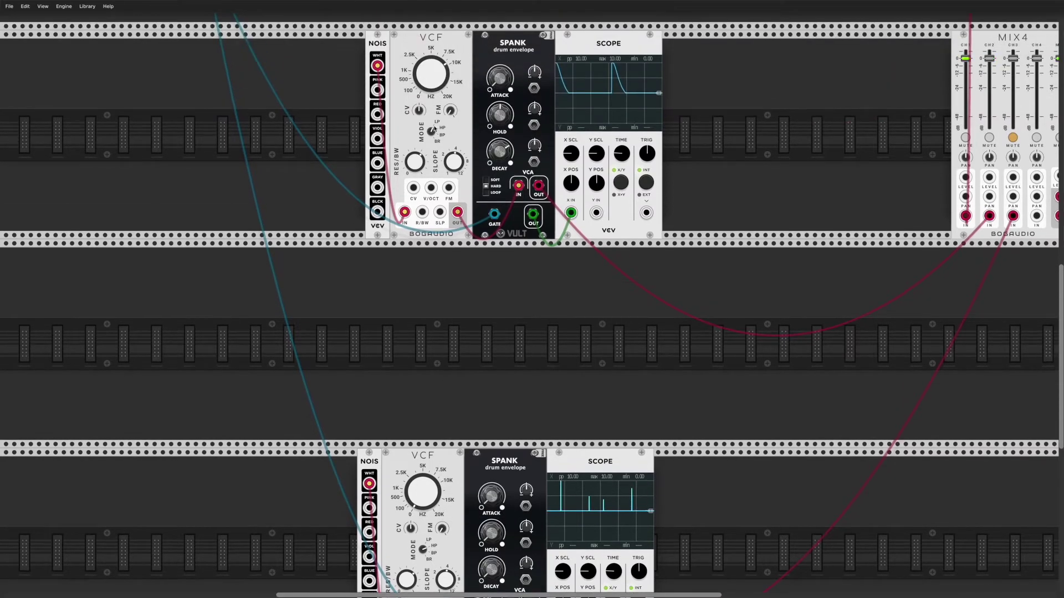
scroll(442, 235, "down", 2)
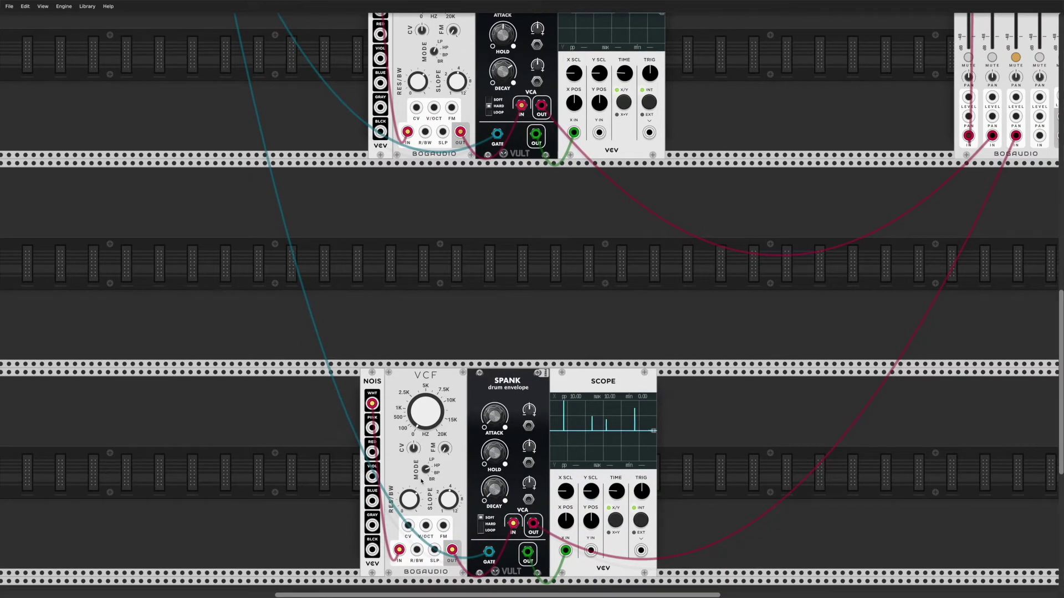
scroll(433, 468, "right", 2)
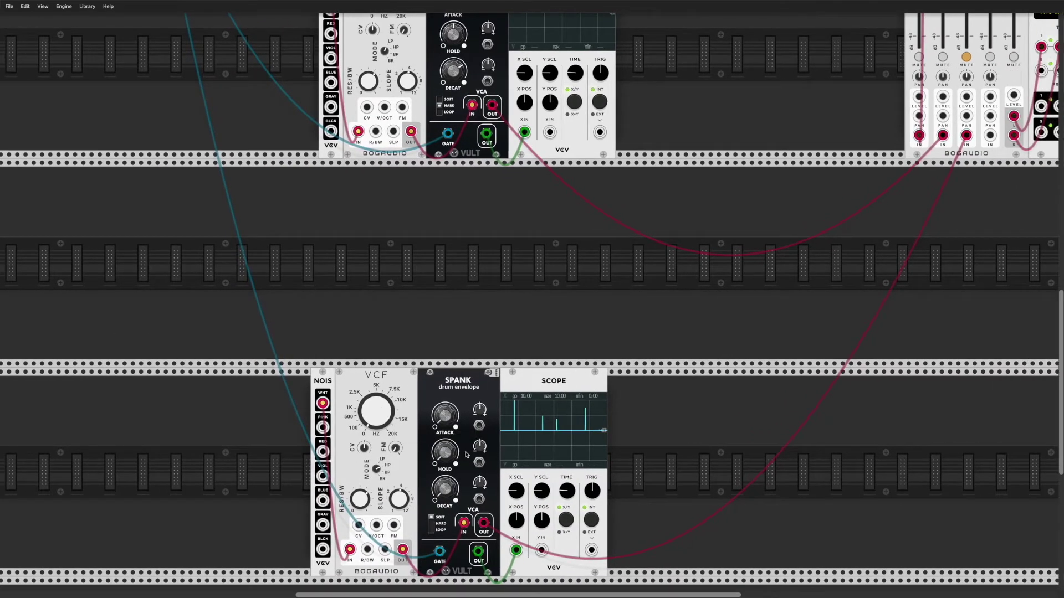
scroll(467, 452, "down", 2)
scroll(471, 407, "up", 1)
left_click(957, 15)
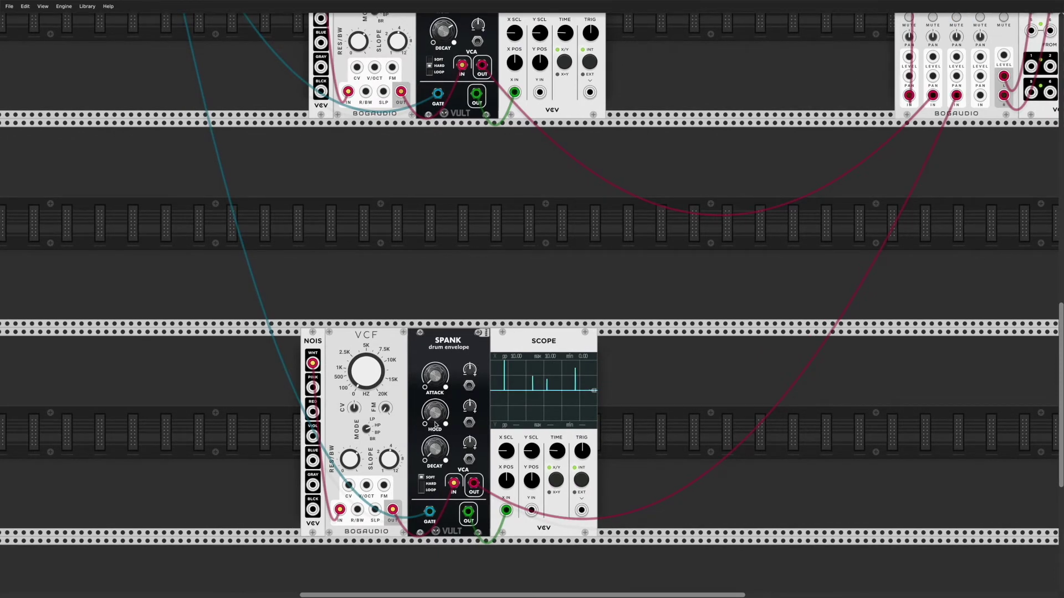
- Raise the lower noise voice's VCF cutoff frequency and lengthen and fine-tune its Spank decay
left_click_drag(443, 460, 454, 443)
scroll(523, 390, "left", 1)
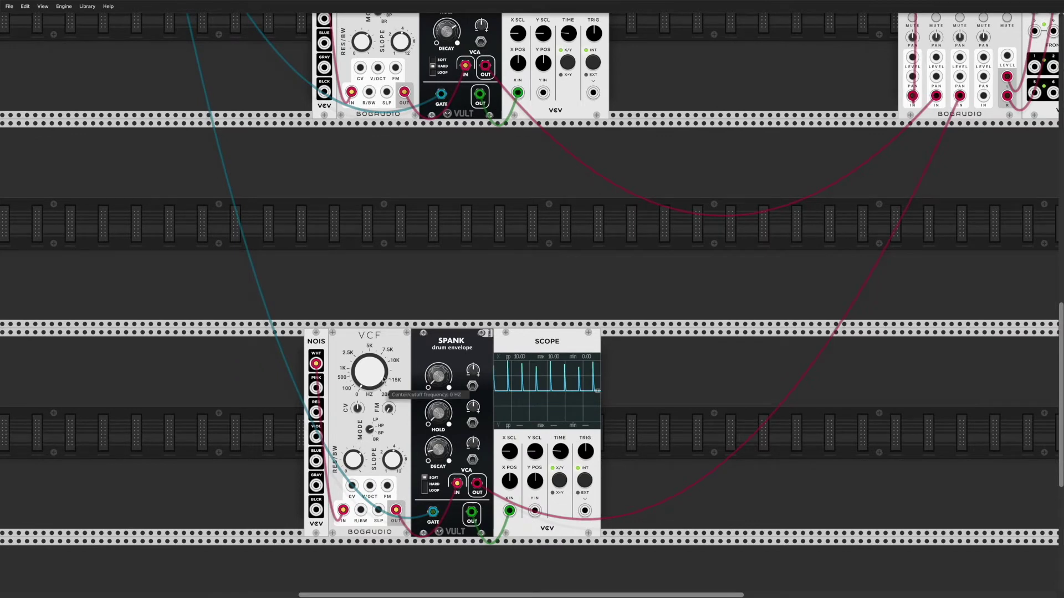
left_click_drag(370, 373, 370, 363)
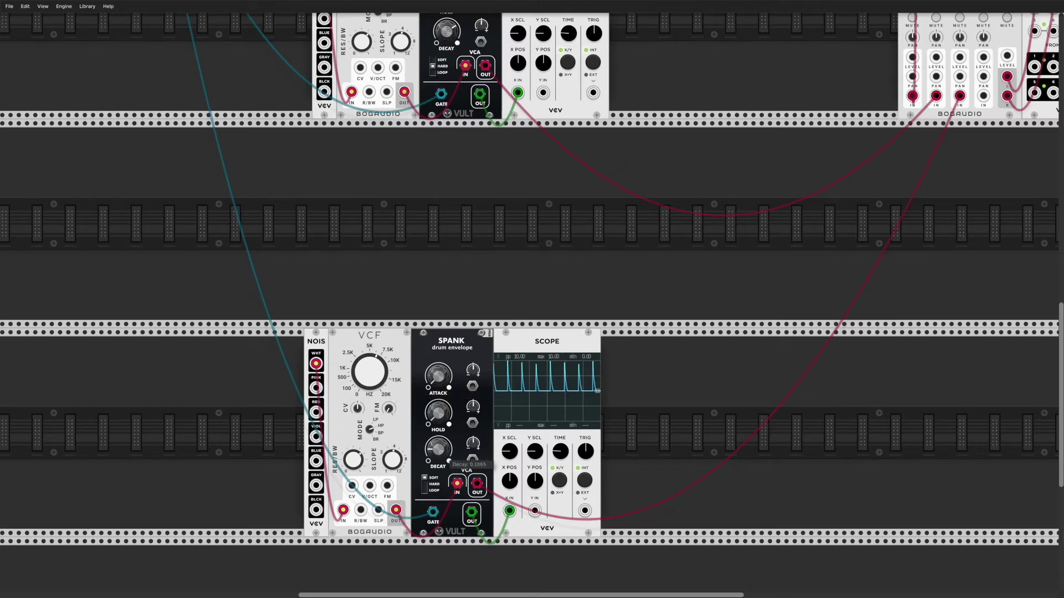
left_click_drag(441, 452, 441, 447)
left_click_drag(441, 449, 441, 451)
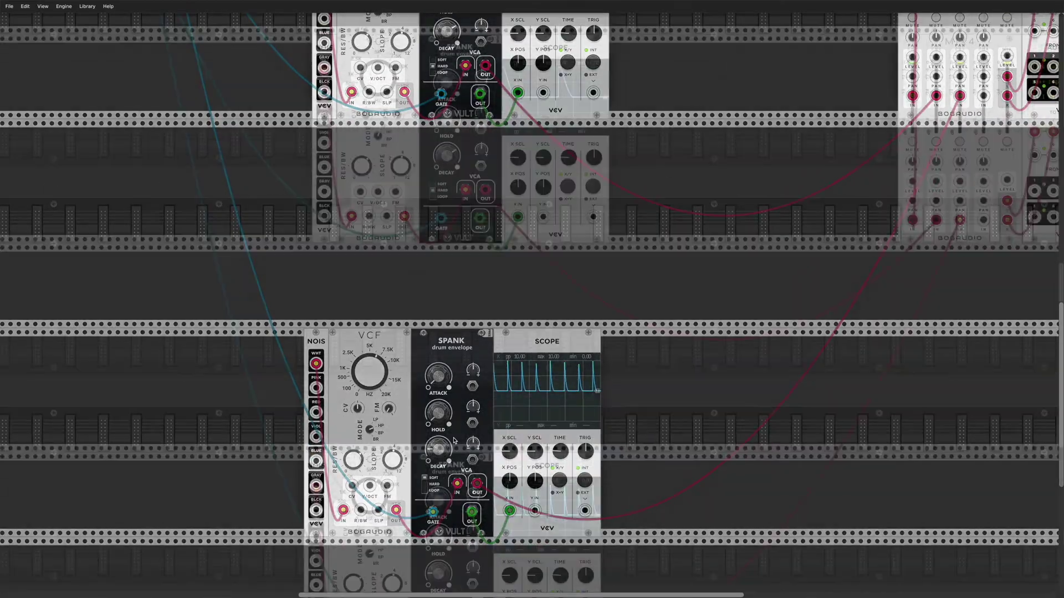
- Set the clock 2 ratio of the Clocked module to x4 to speed up the lower noise voice
scroll(454, 441, "down", 5)
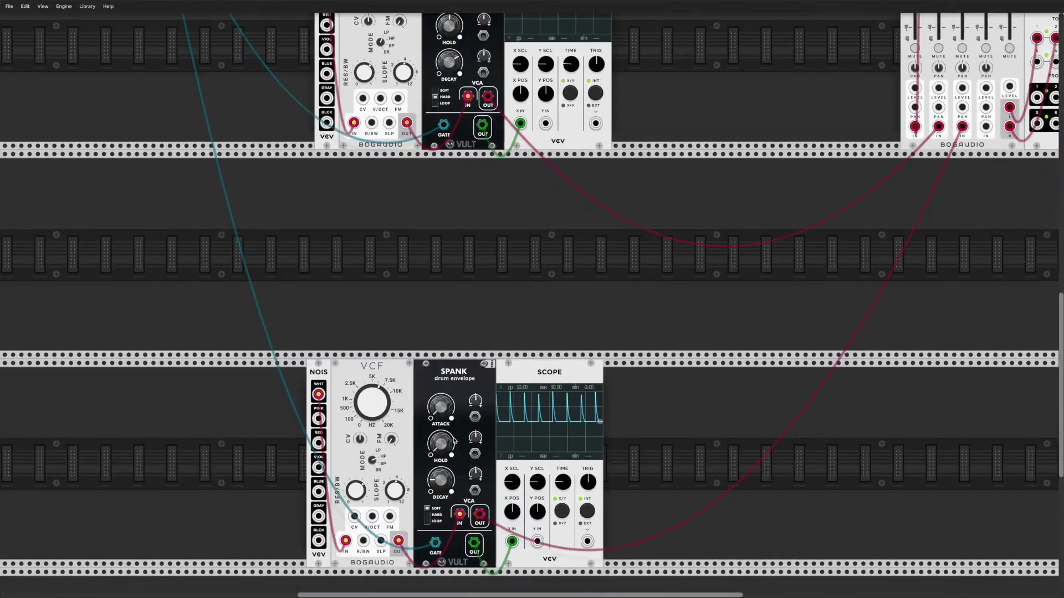
scroll(453, 440, "up", 2)
scroll(453, 441, "down", 2)
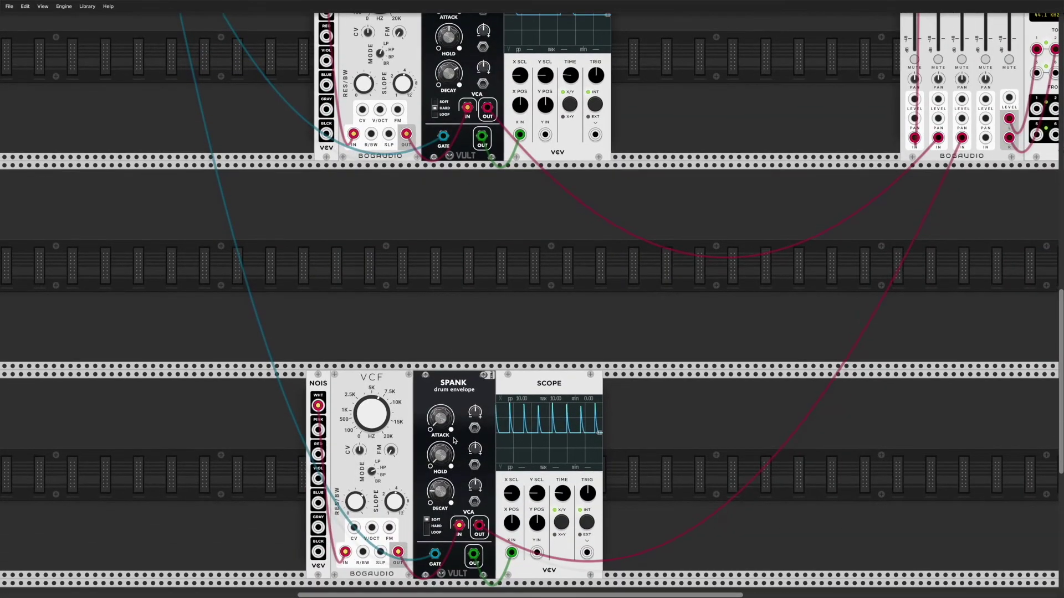
scroll(453, 441, "up", 3)
scroll(453, 440, "up", 3)
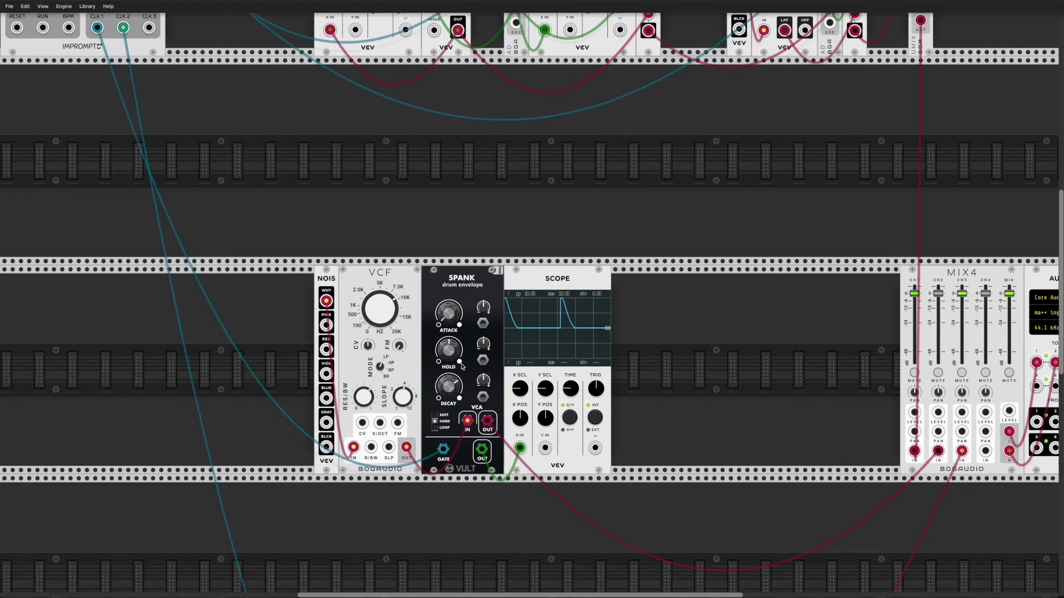
scroll(451, 371, "up", 7)
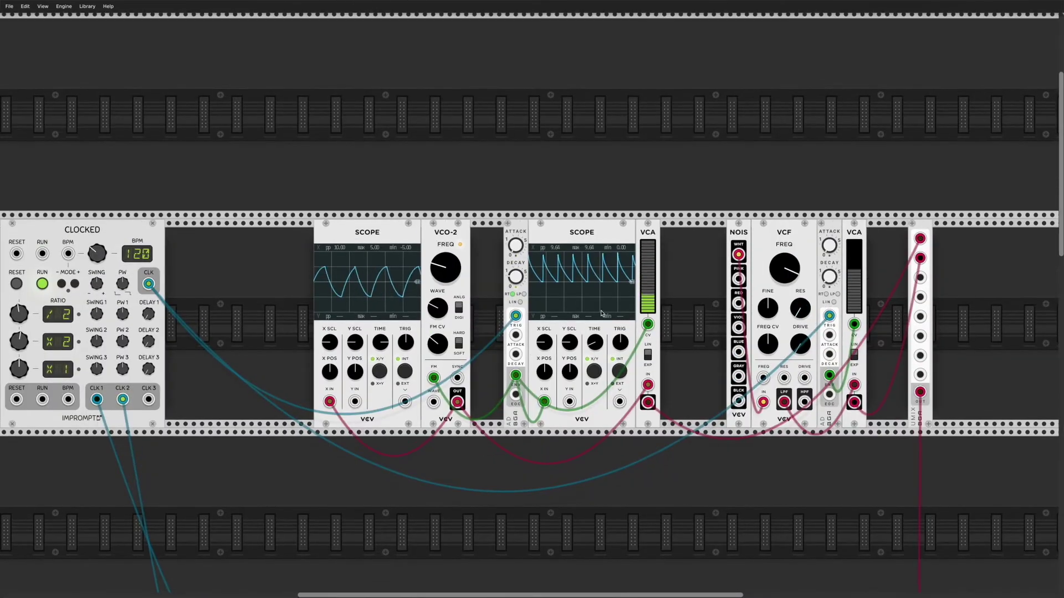
scroll(528, 303, "left", 10)
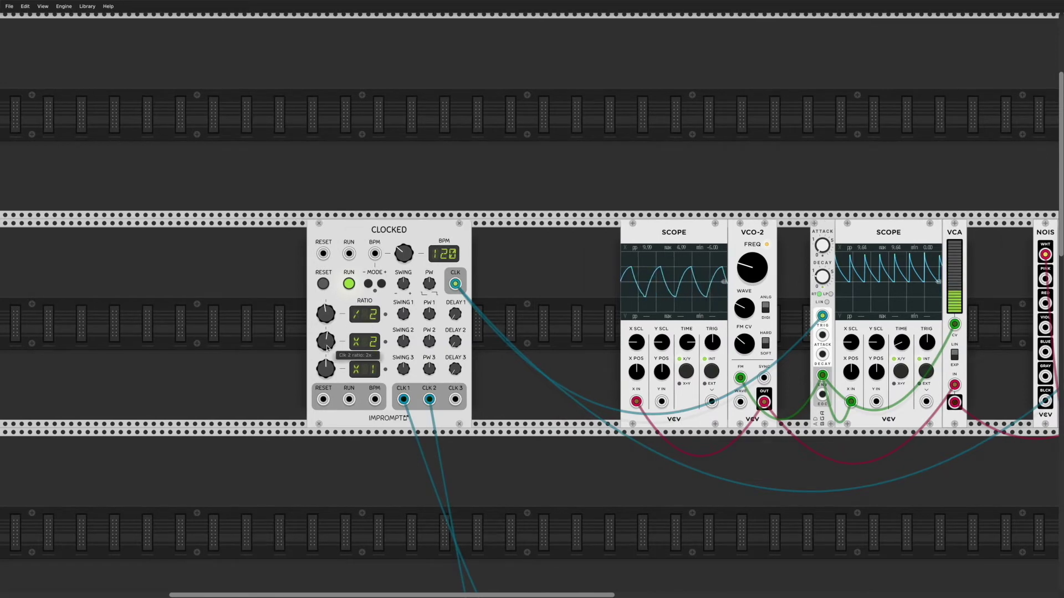
left_click_drag(327, 348, 327, 338)
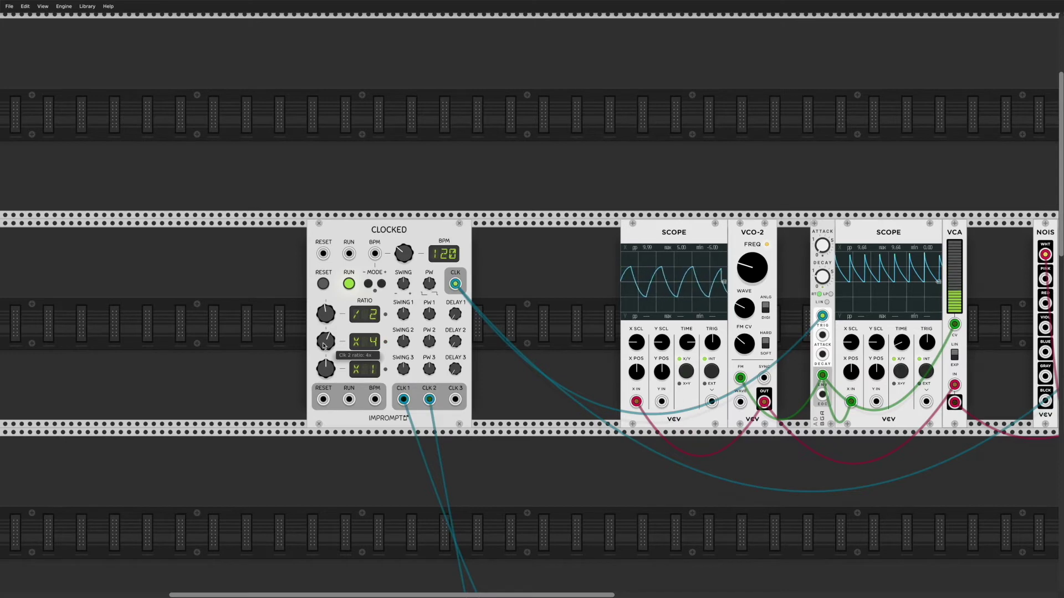
- Review the complete drum patch, from the kick and its noise transient to both Spank noise voices and the mixer
scroll(328, 333, "right", 10)
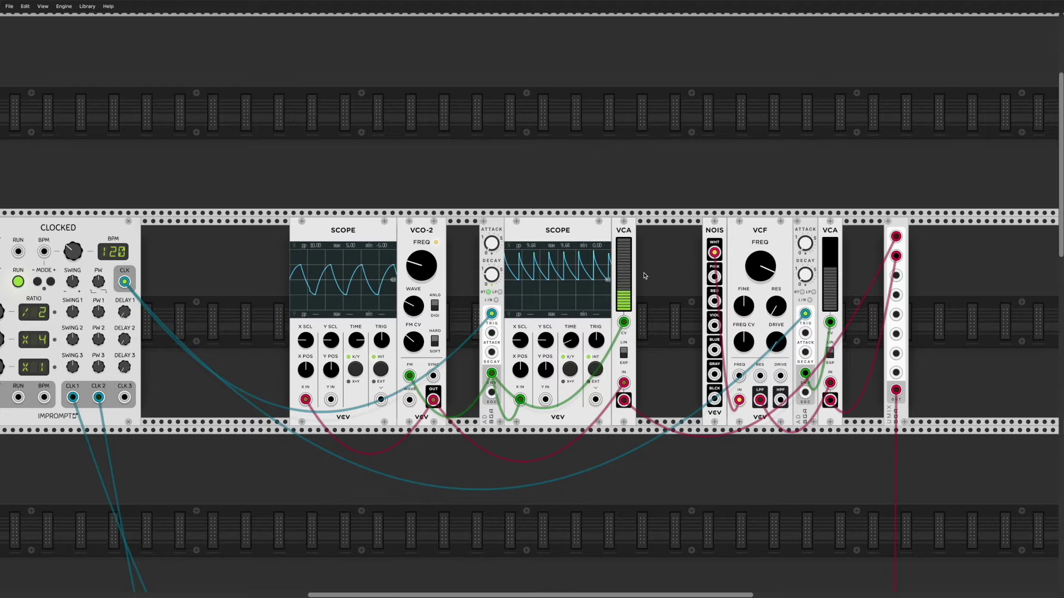
scroll(645, 275, "right", 3)
scroll(645, 275, "down", 3)
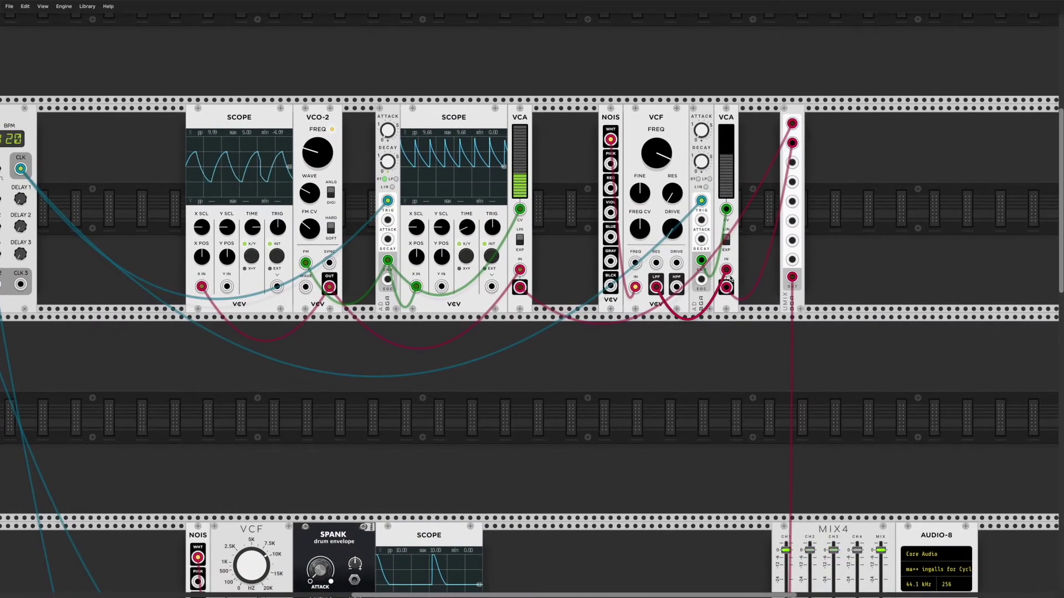
scroll(731, 279, "up", 2)
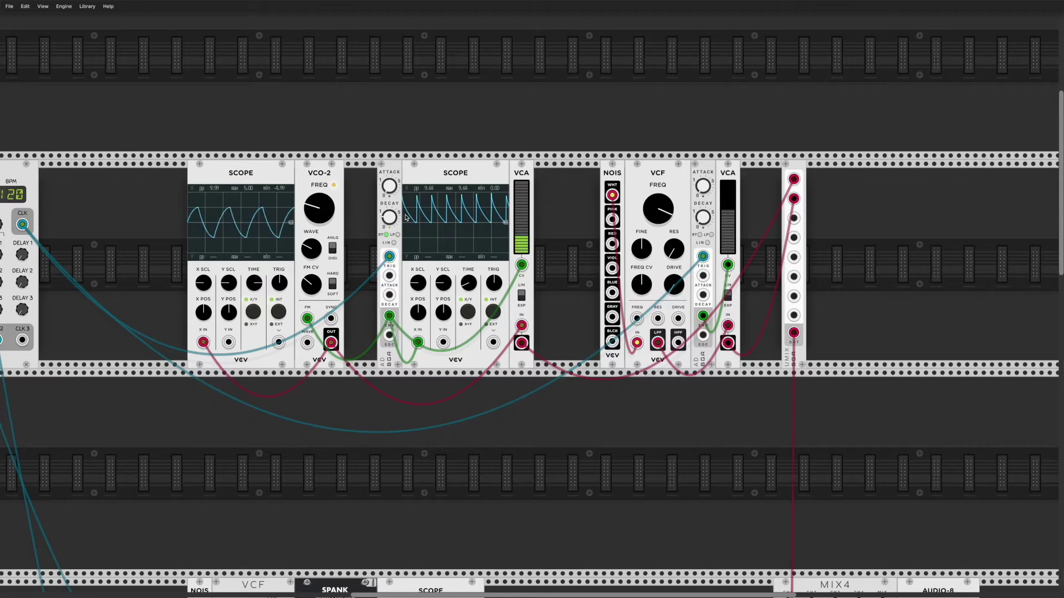
scroll(444, 218, "down", 1)
scroll(443, 219, "right", 1)
scroll(443, 219, "down", 12)
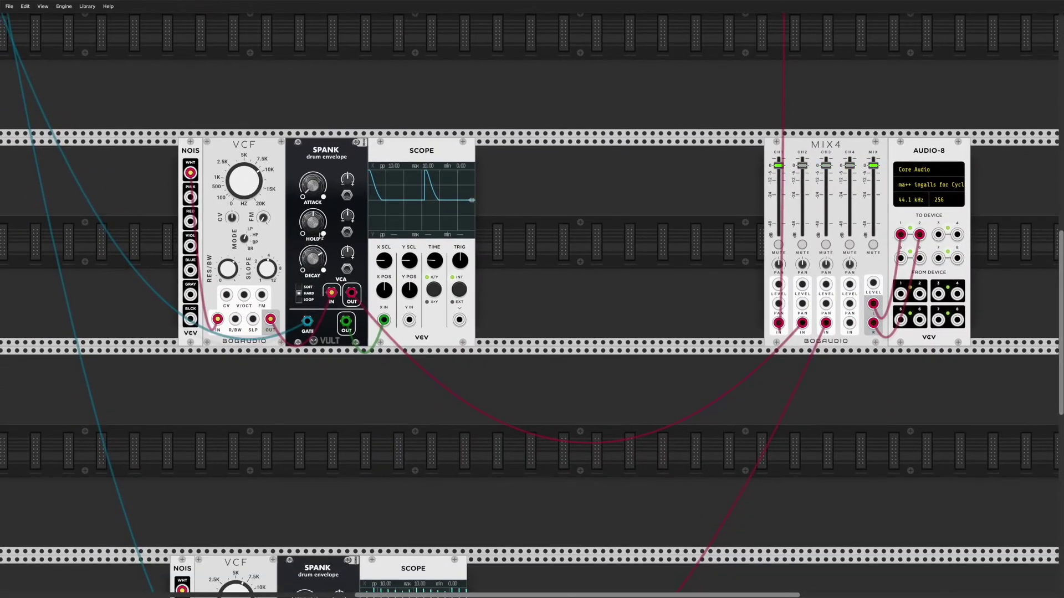
scroll(245, 306, "down", 6)
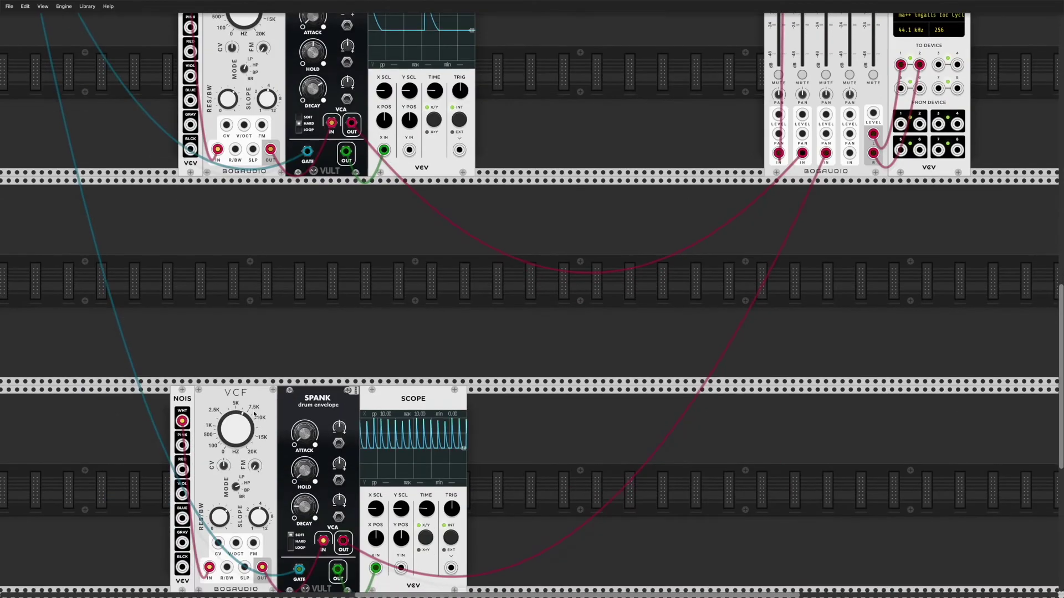
scroll(260, 299, "up", 8)
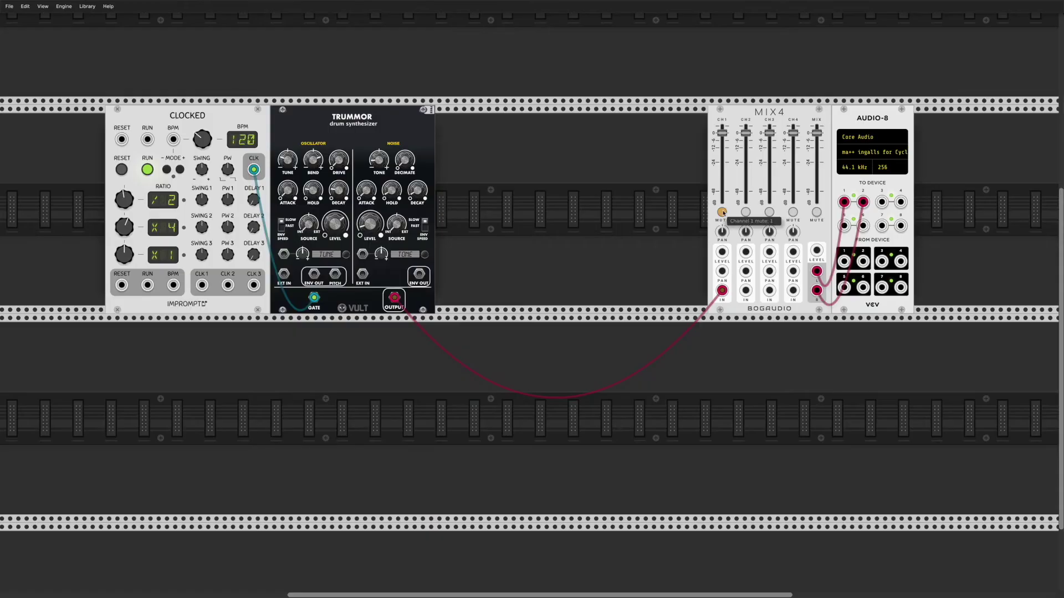
- Unmute channel 1 of the MIX4 mixer to hear the Trummor drum synthesizer
scroll(541, 142, "up", 2)
scroll(542, 142, "up", 2)
scroll(542, 143, "left", 1)
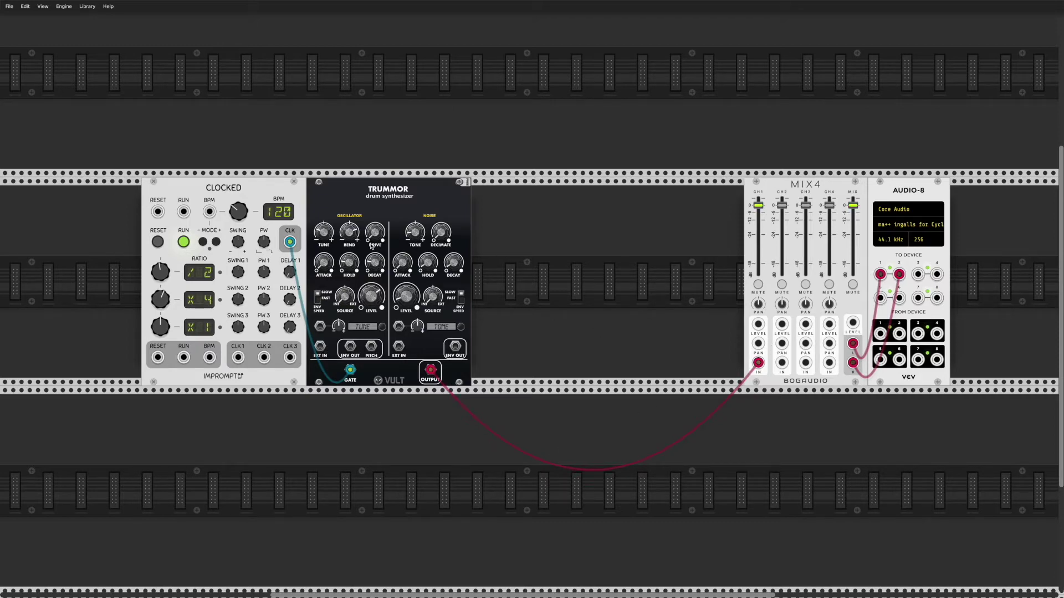
scroll(376, 250, "up", 2)
scroll(376, 250, "left", 2)
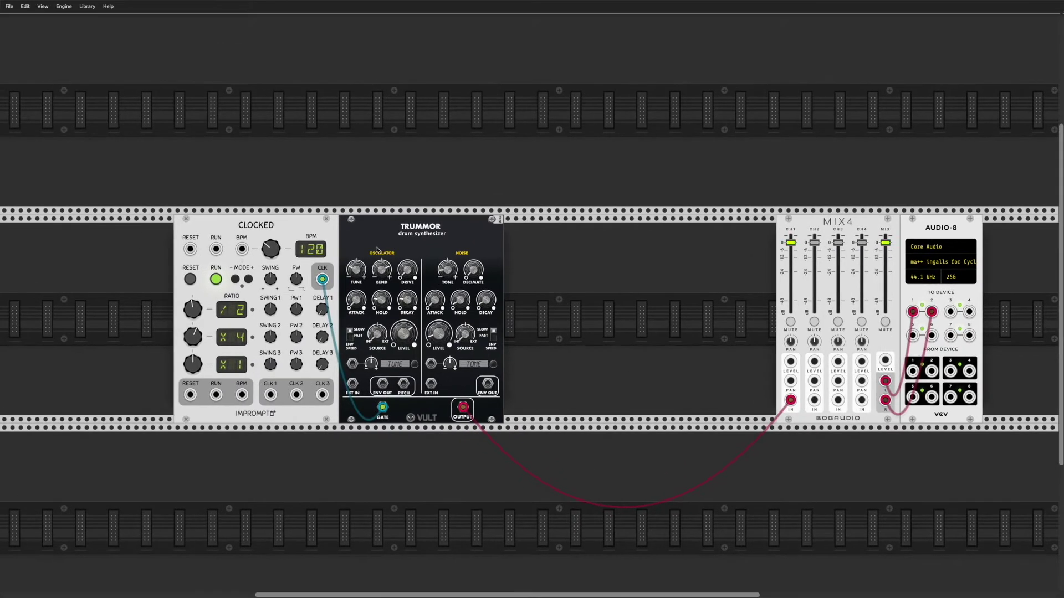
- Vary the Tune and Bend of the Trummor oscillator to shape the kick sound, and raise its Drive
scroll(508, 309, "up", 2)
scroll(509, 309, "up", 3)
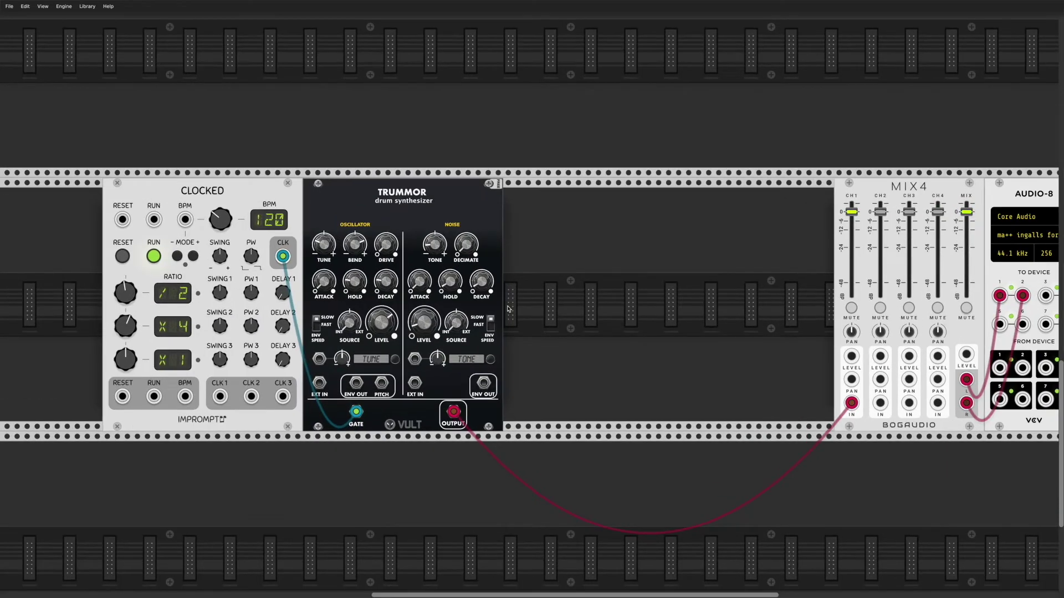
scroll(509, 309, "left", 2)
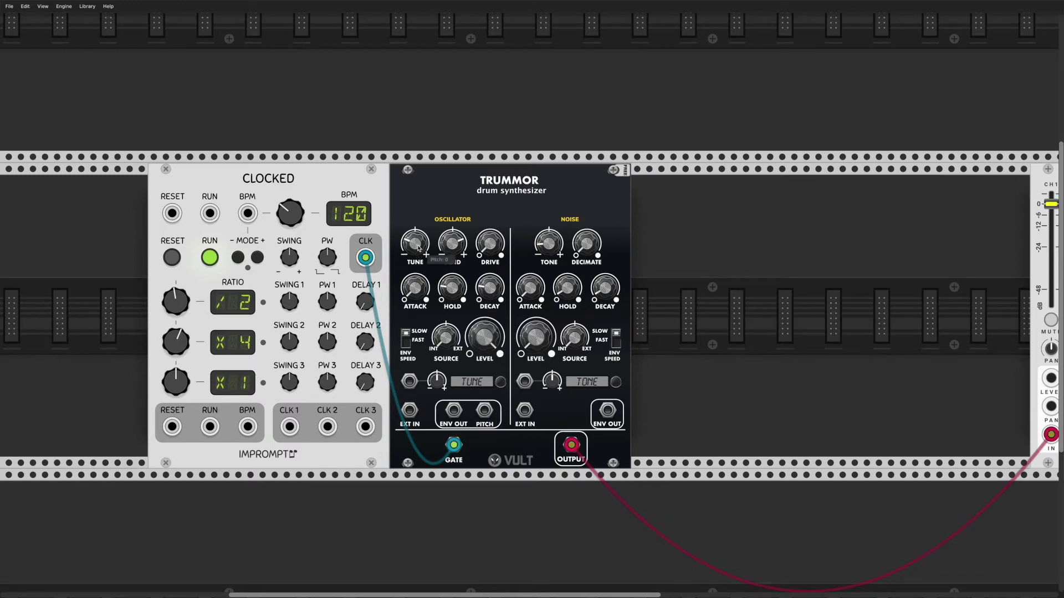
mouse_move(414, 242)
left_mouse_down()
mouse_move(414, 216)
mouse_move(415, 238)
left_mouse_up()
left_click_drag(452, 248, 451, 238)
left_click_drag(456, 247, 457, 277)
left_click_drag(419, 247, 419, 213)
mouse_move(451, 243)
left_click_drag(452, 244, 452, 309)
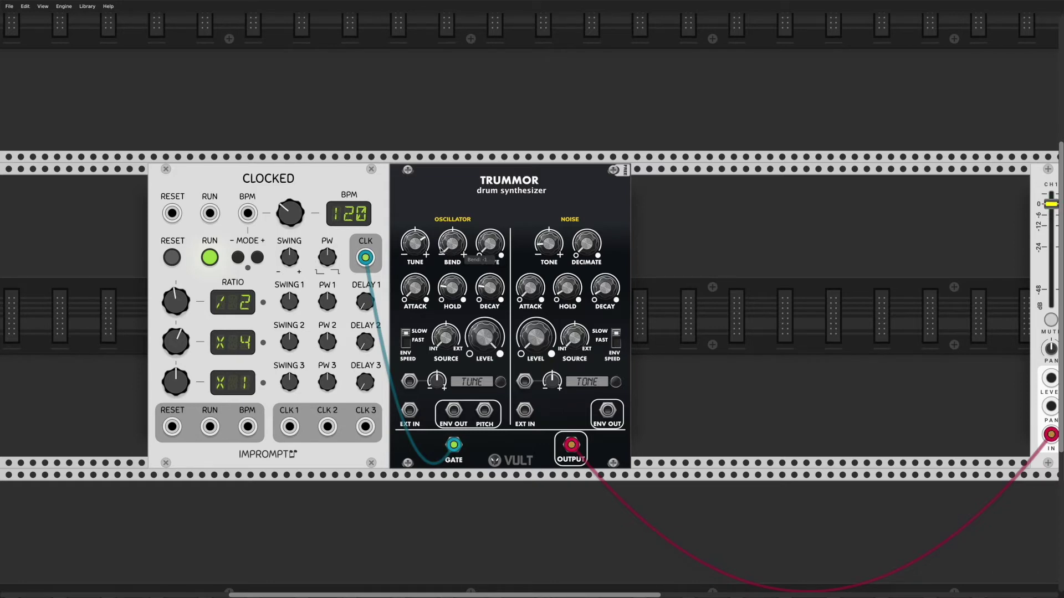
left_click_drag(415, 242, 452, 229)
left_click_drag(494, 253, 495, 220)
- Isolate the Trummor's noise section by lowering the oscillator level fully and raising the noise level to 1
scroll(409, 328, "down", 1)
scroll(409, 328, "right", 2)
left_click_drag(451, 320, 450, 443)
left_click_drag(493, 312, 493, 210)
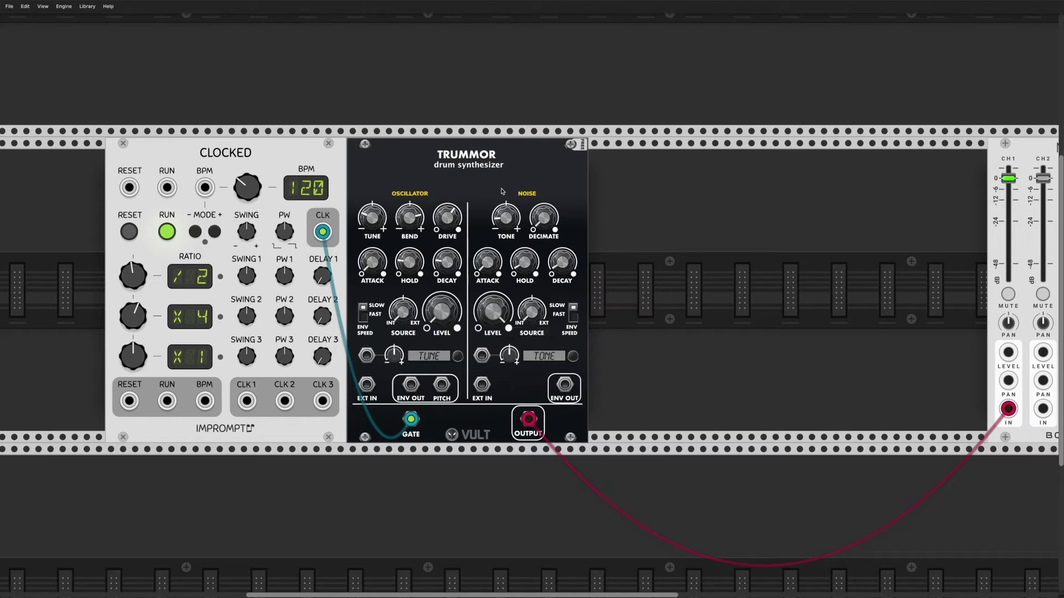
- Adjust the Tone and Decimate settings of the Trummor's noise section
left_click_drag(508, 225, 508, 276)
mouse_move(549, 228)
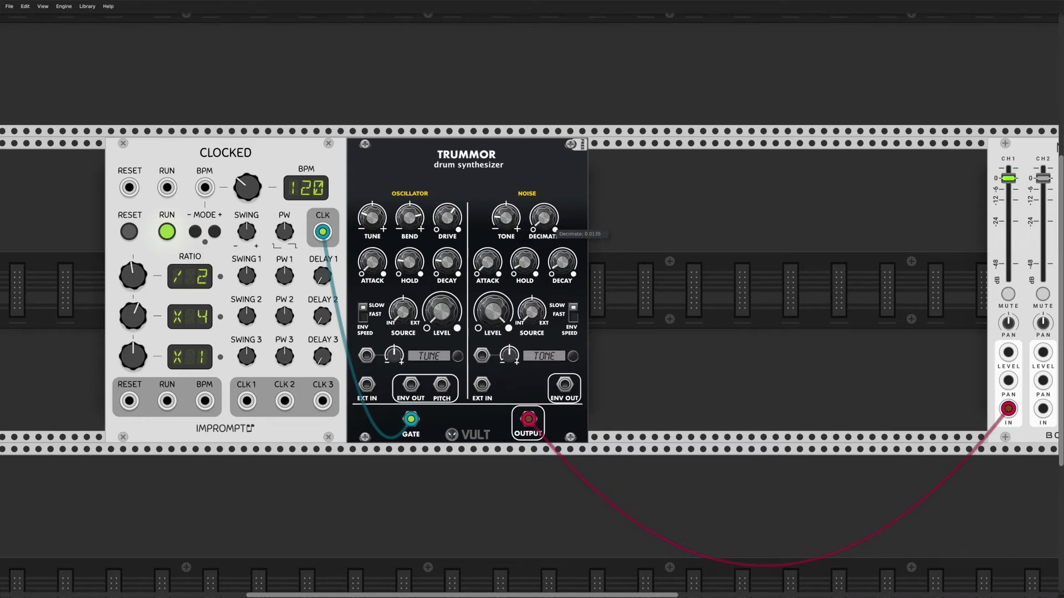
mouse_move(548, 225)
left_mouse_down()
mouse_move(548, 205)
mouse_move(548, 244)
left_mouse_up()
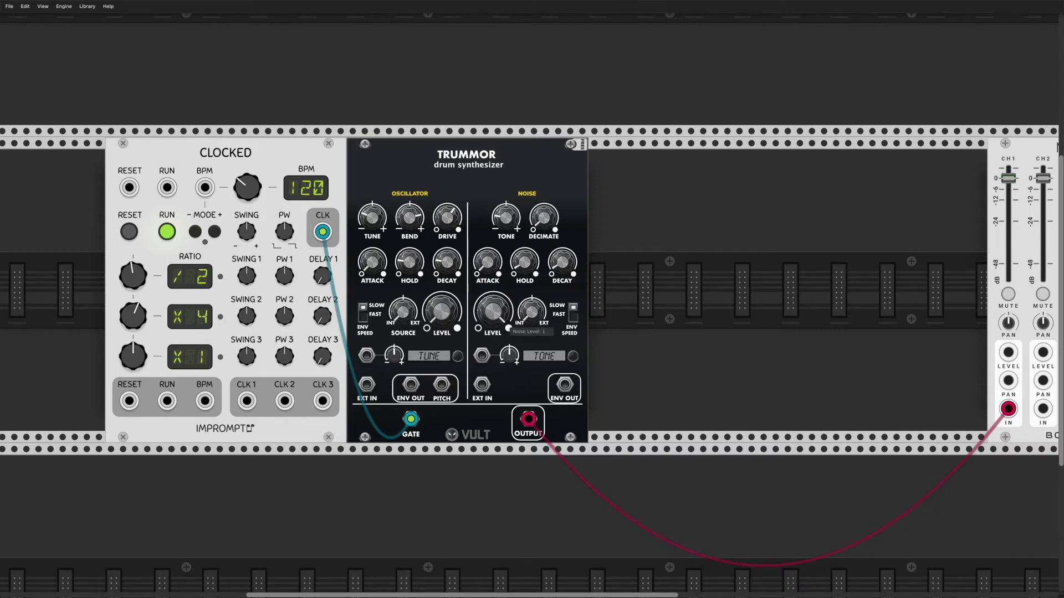
- Bring the Trummor's oscillator level back up and reduce its noise level to a small amount
left_click_drag(442, 312, 442, 194)
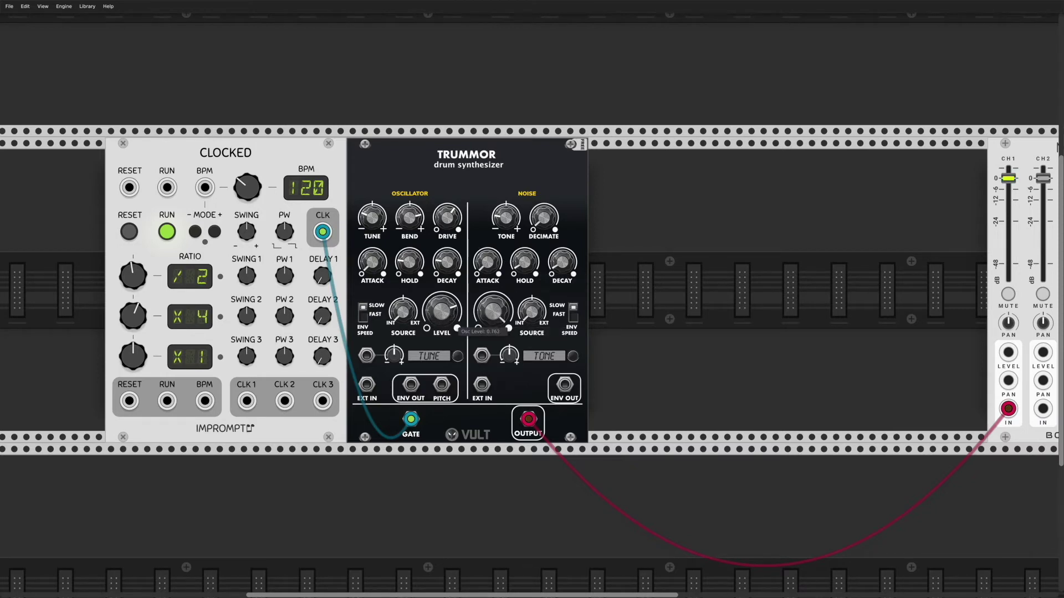
left_click_drag(483, 319, 484, 454)
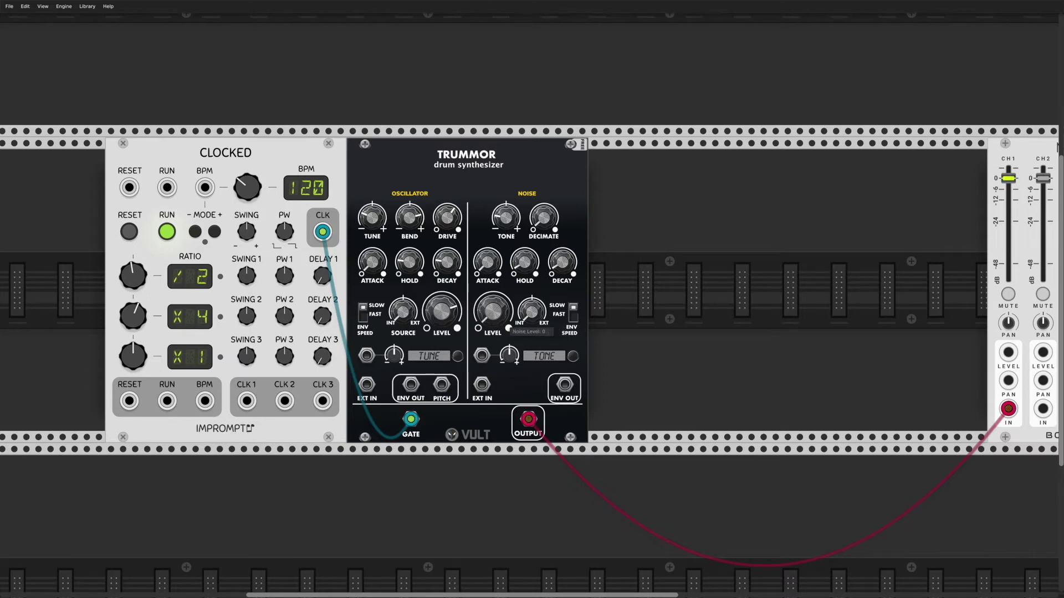
right_click(489, 313)
left_click(489, 303)
right_click(492, 311)
left_click(493, 309)
left_click_drag(494, 311, 493, 308)
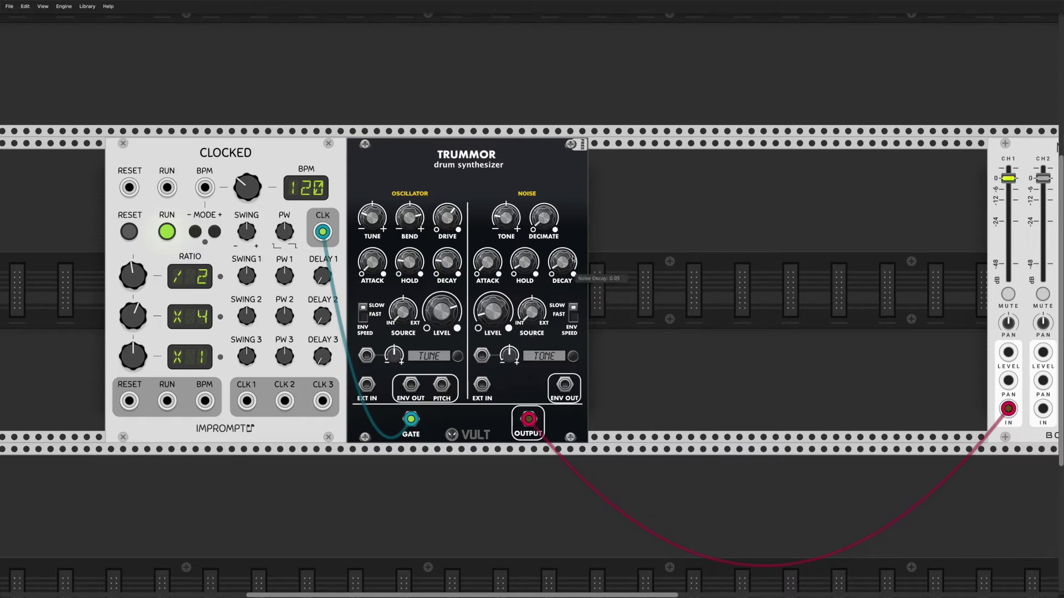
- Add Vult's Trummor² drum synthesizer to the rack beside the Trummor module
scroll(426, 182, "down", 1)
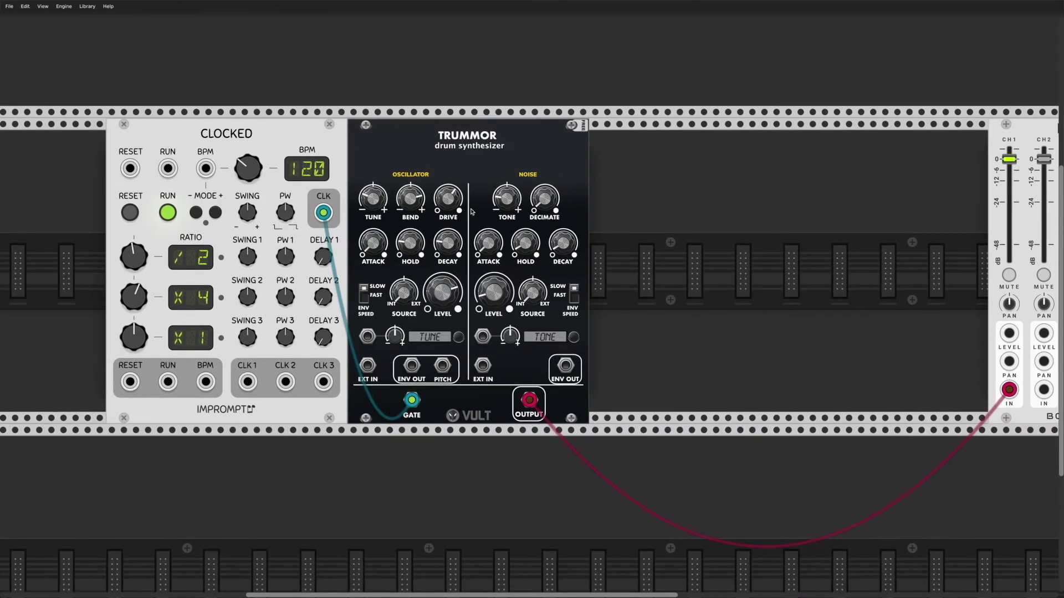
scroll(471, 208, "down", 3)
scroll(499, 95, "down", 2)
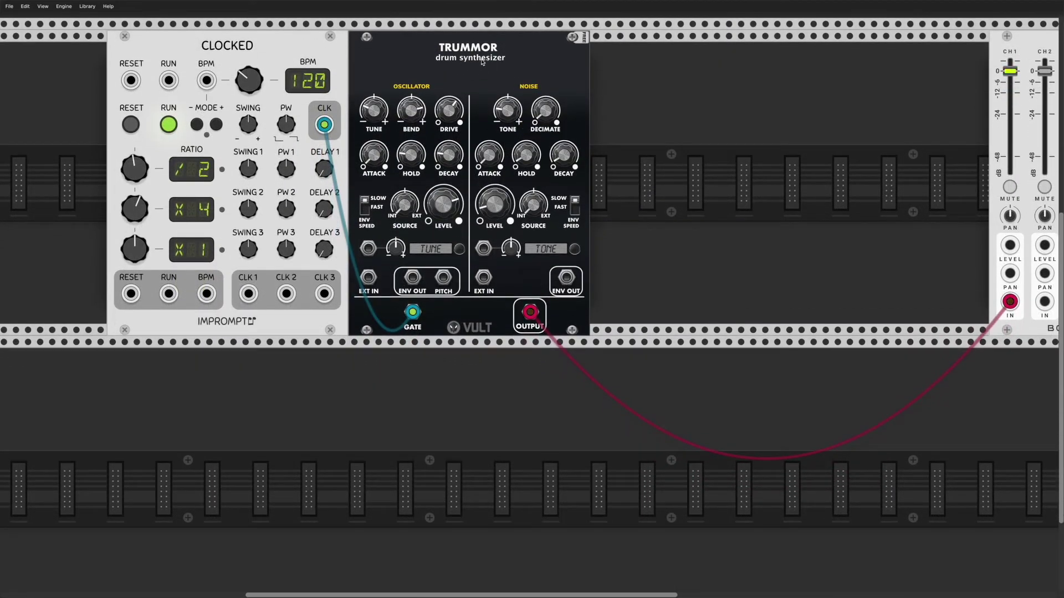
right_click(480, 367)
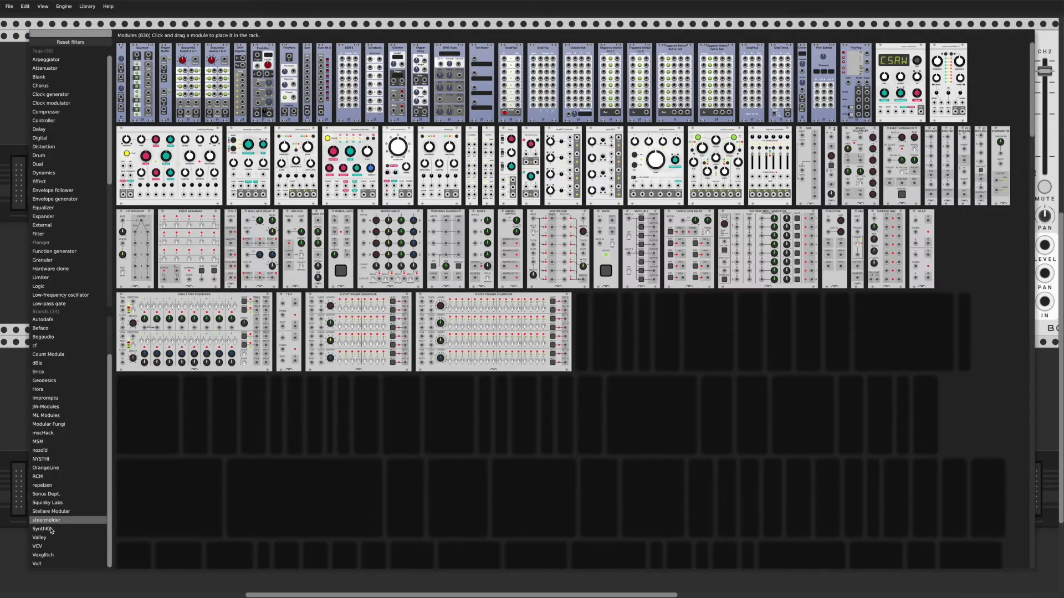
scroll(56, 564, "down", 2)
left_click(56, 563)
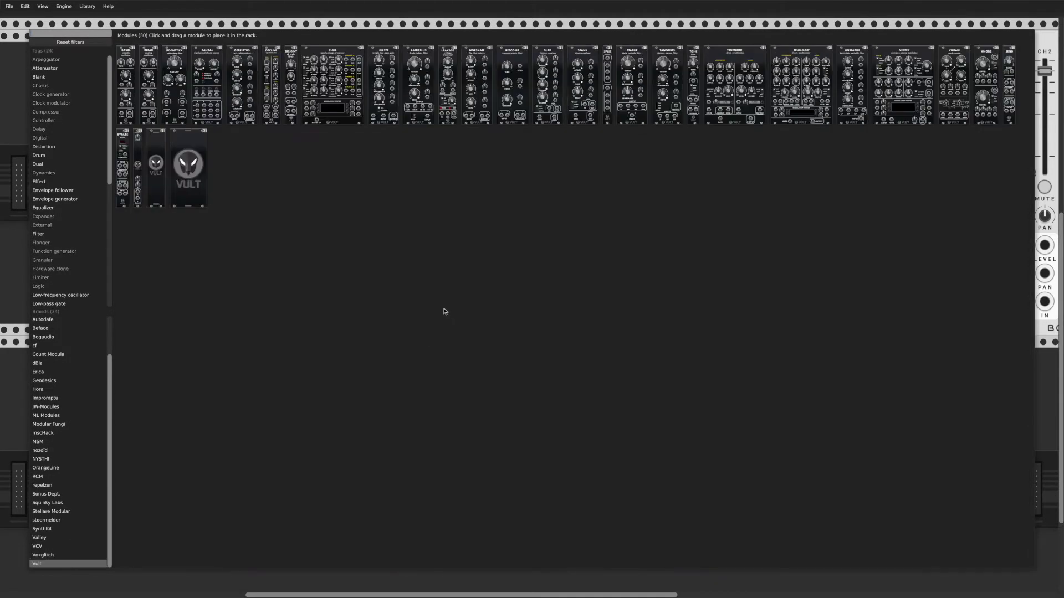
left_click_drag(803, 66, 702, 57)
scroll(702, 57, "right", 3)
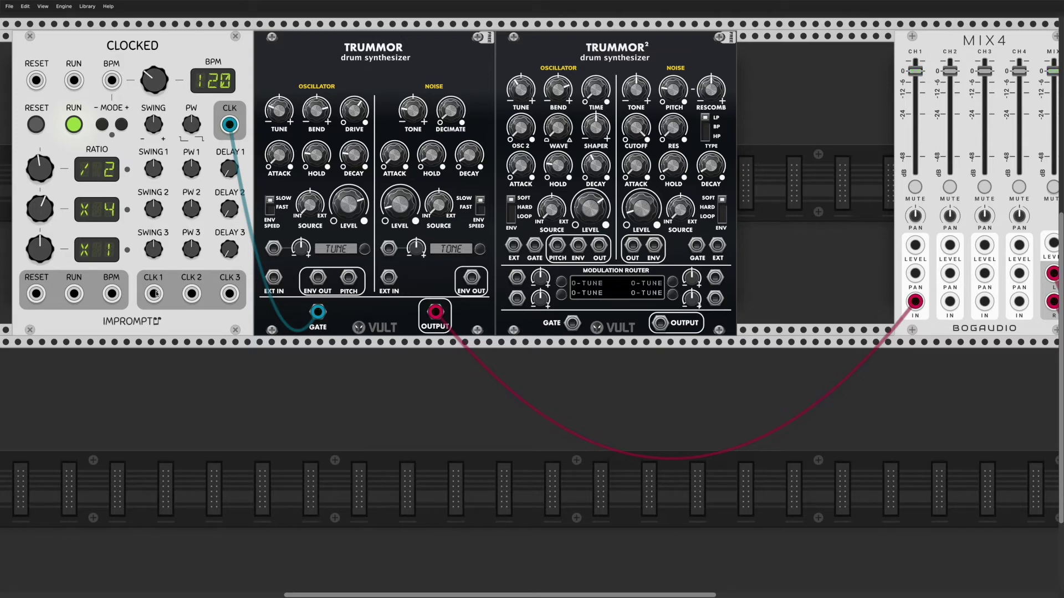
- Patch Clocked's CLK 1 output to the Trummor² gate and the Trummor² output to MIX4 channel 2
left_click_drag(155, 293, 572, 323)
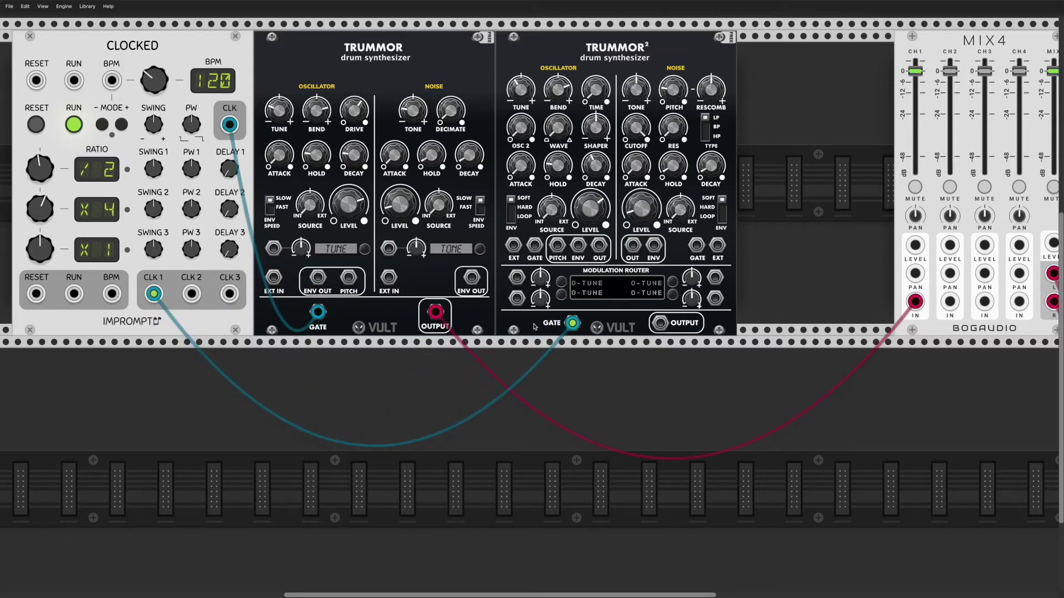
left_click(660, 324)
left_click(661, 324)
left_click(661, 325)
left_click(661, 324)
left_click(660, 325)
left_click_drag(661, 325, 949, 302)
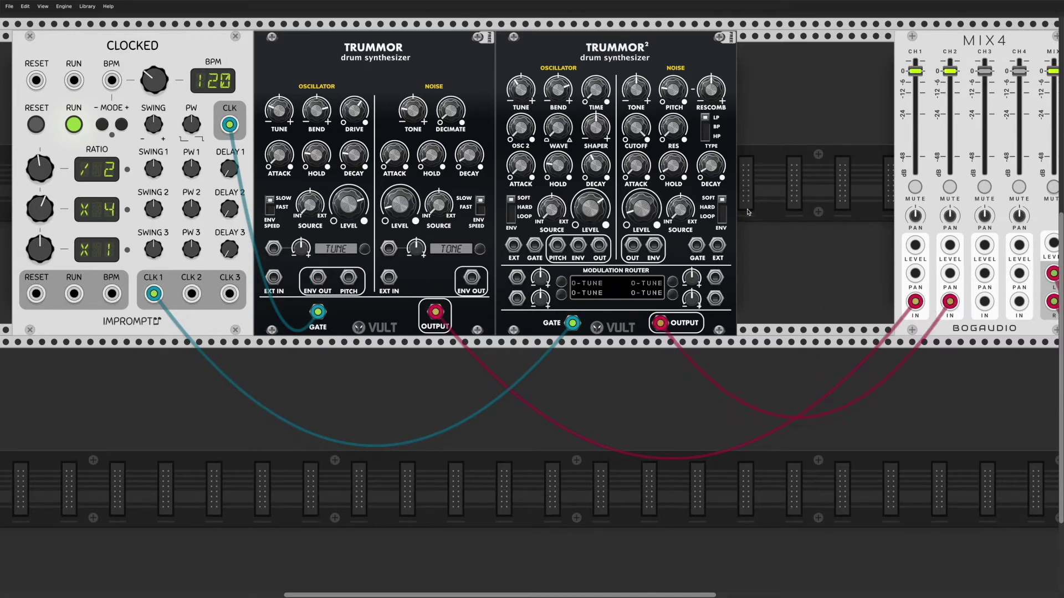
- Raise the noise level of the Trummor² to 1
scroll(608, 139, "right", 3)
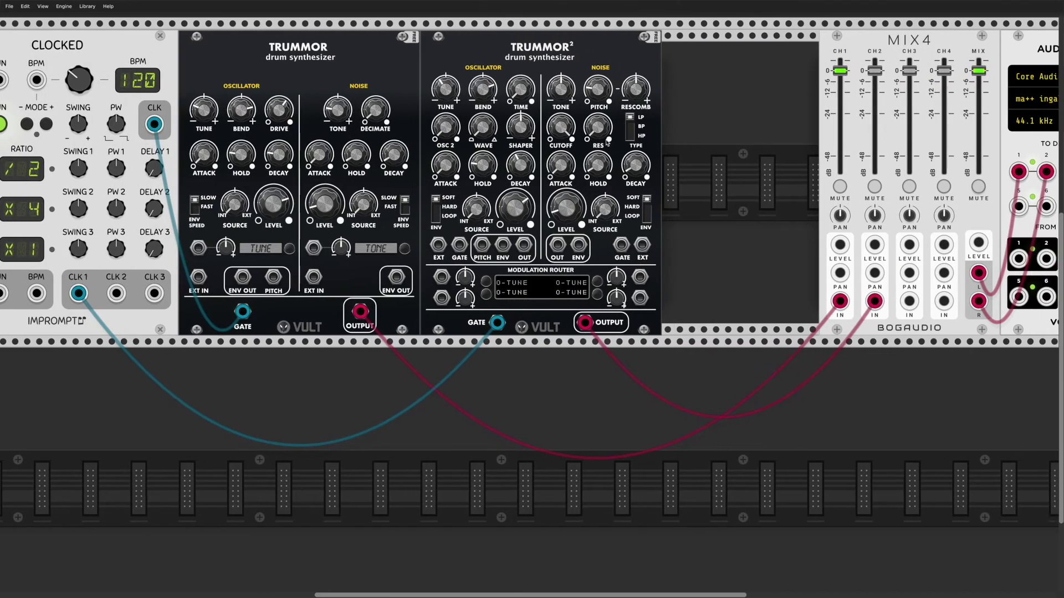
double_click(567, 213)
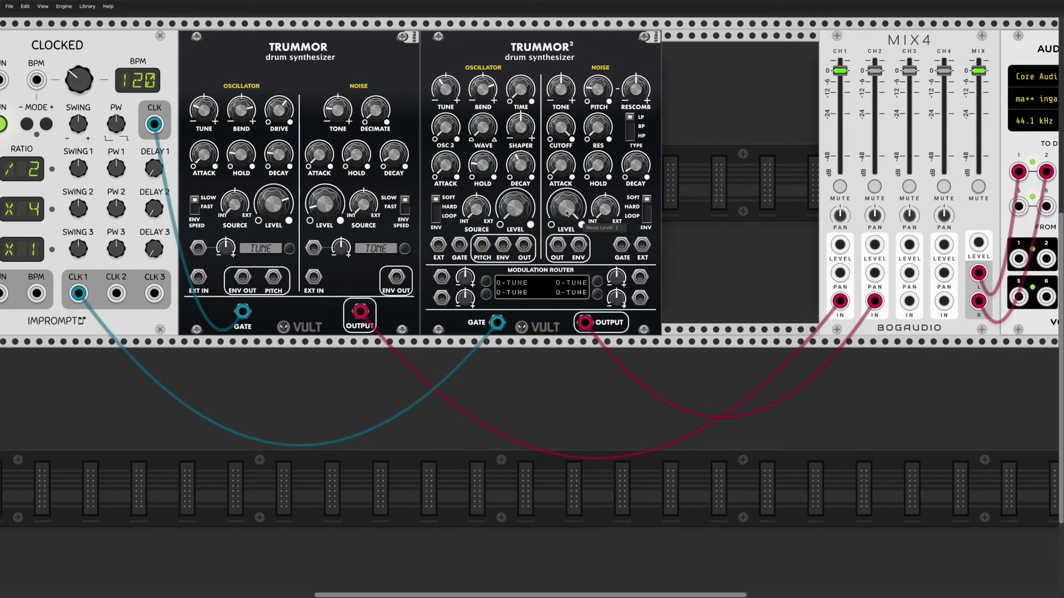
scroll(567, 212, "up", 1)
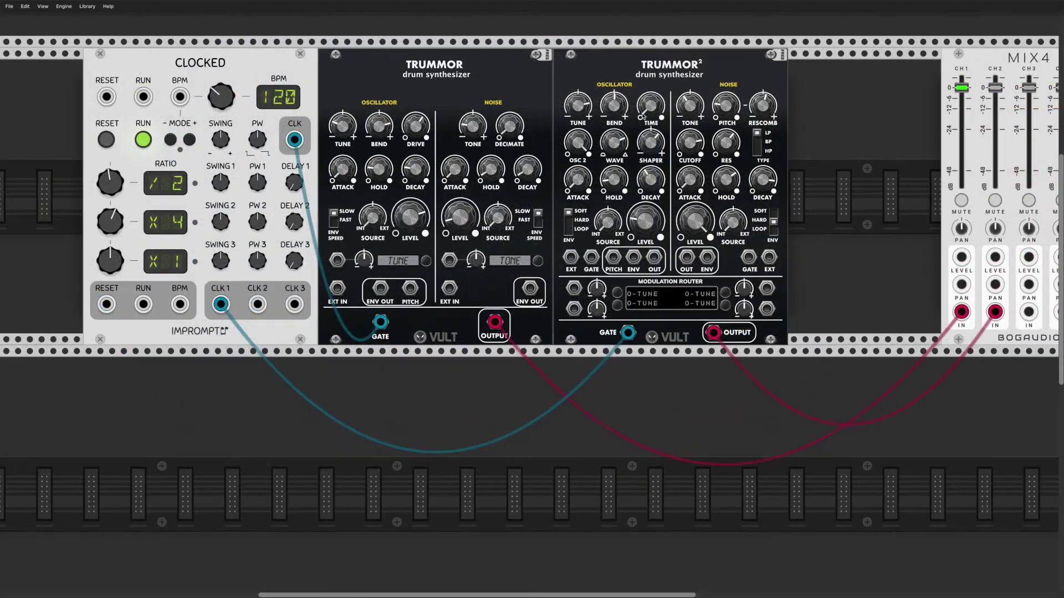
- Duplicate the Trummor² into the row below, gate the copy from CLK 2 and send its output to MIX4 channel 3
scroll(642, 114, "down", 3)
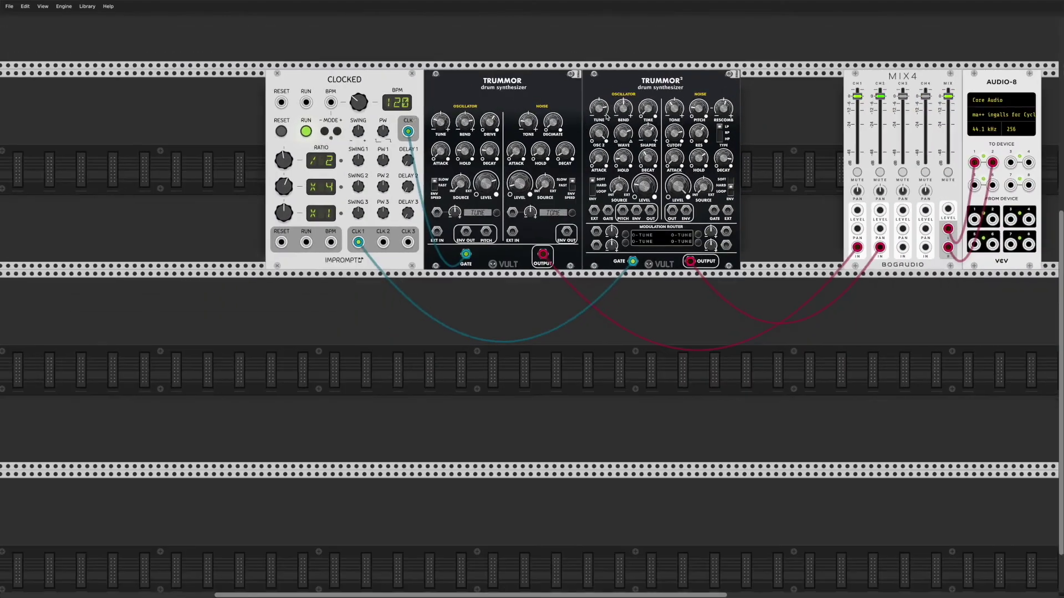
key("ctrl+d")
left_click_drag(645, 66, 660, 349)
scroll(587, 332, "down", 1)
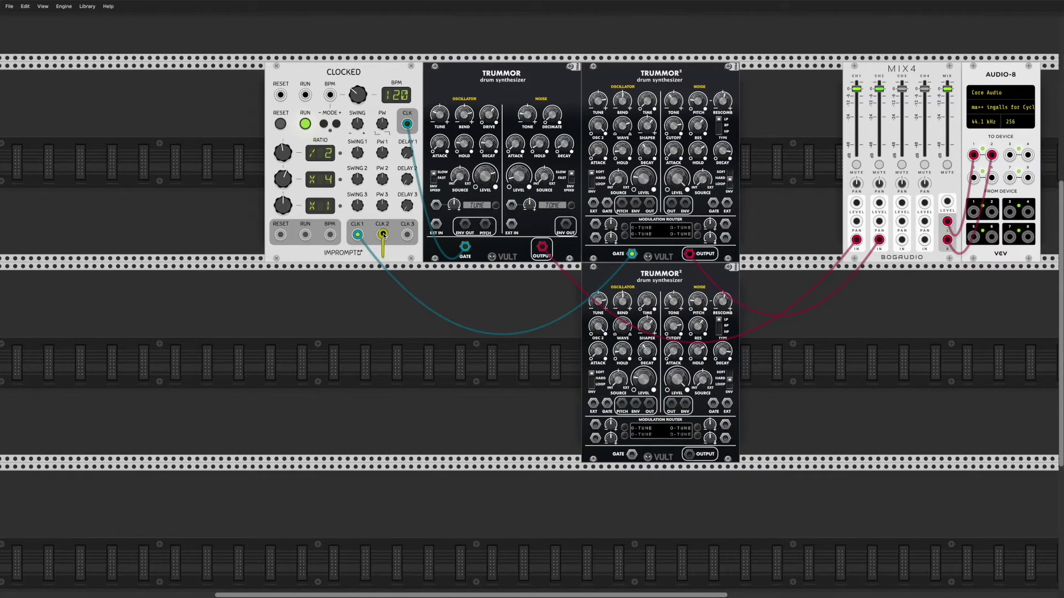
left_click_drag(382, 235, 897, 242)
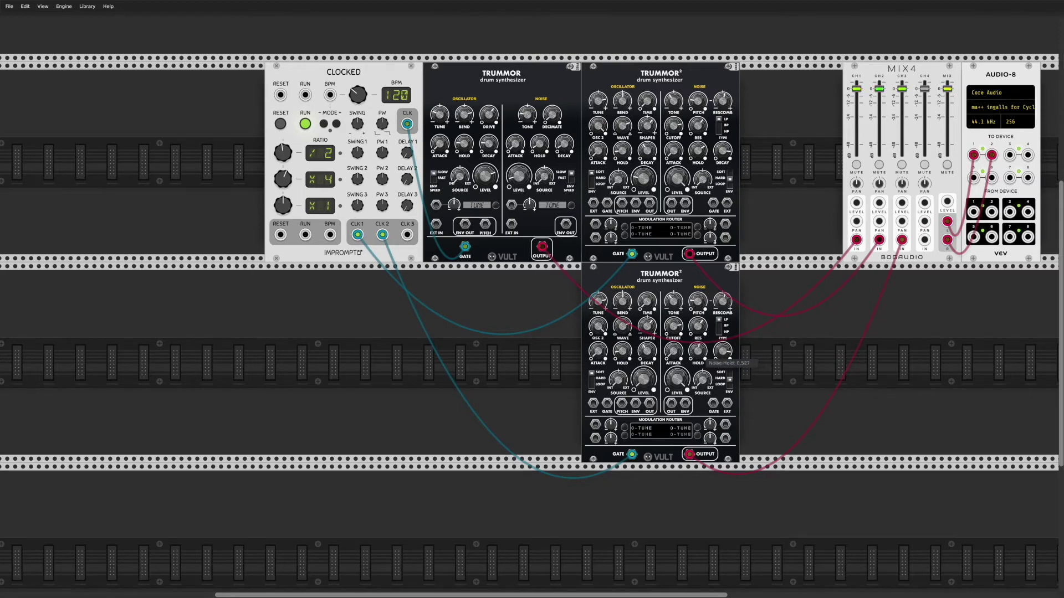
- Shorten the noise hold and adjust the noise decay of the lower Trummor², isolating it by muting MIX4 channels 1 and 2
left_click_drag(698, 352, 697, 410)
left_click_drag(723, 352, 720, 351)
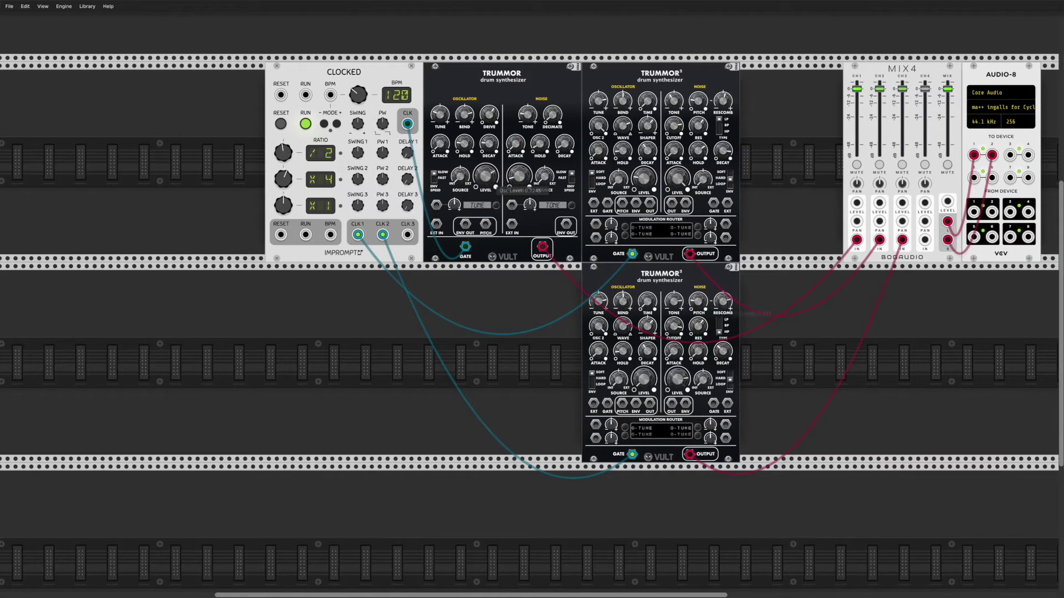
scroll(523, 153, "up", 3)
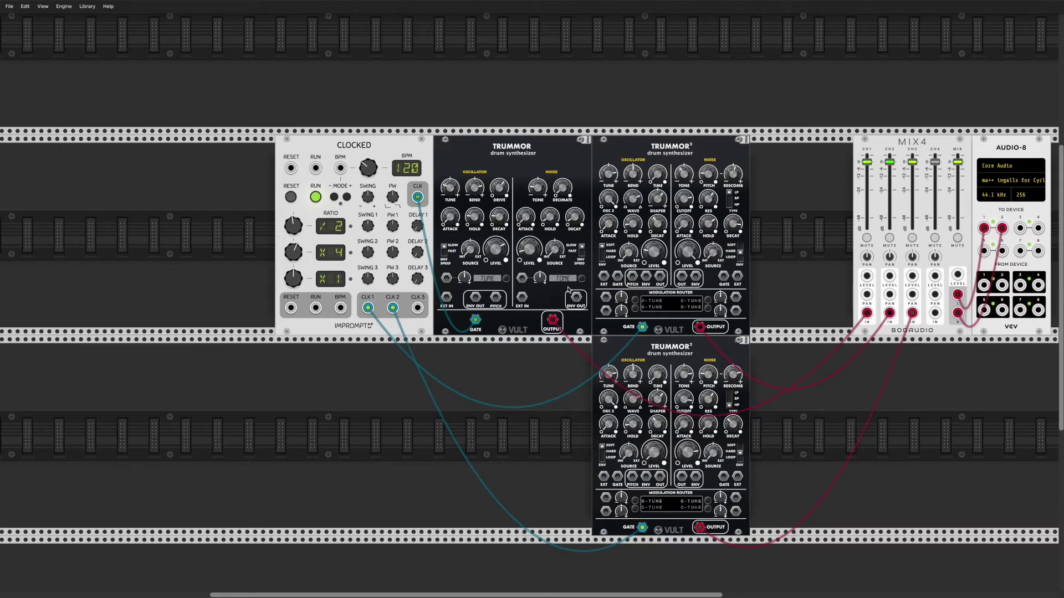
left_click(867, 237)
left_click(889, 238)
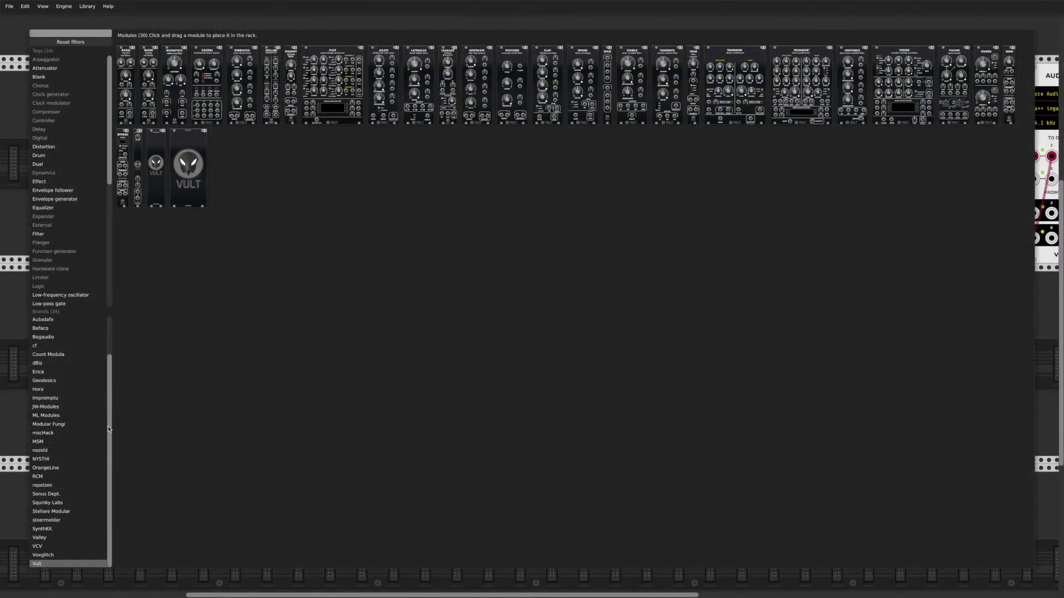
- Place a VCV SEQ-3 sequencer below Clocked and patch its gate output to the Trummor's gate input
left_click(83, 546)
left_click_drag(576, 62, 406, 392)
scroll(407, 368, "right", 4)
left_click_drag(291, 321, 394, 250)
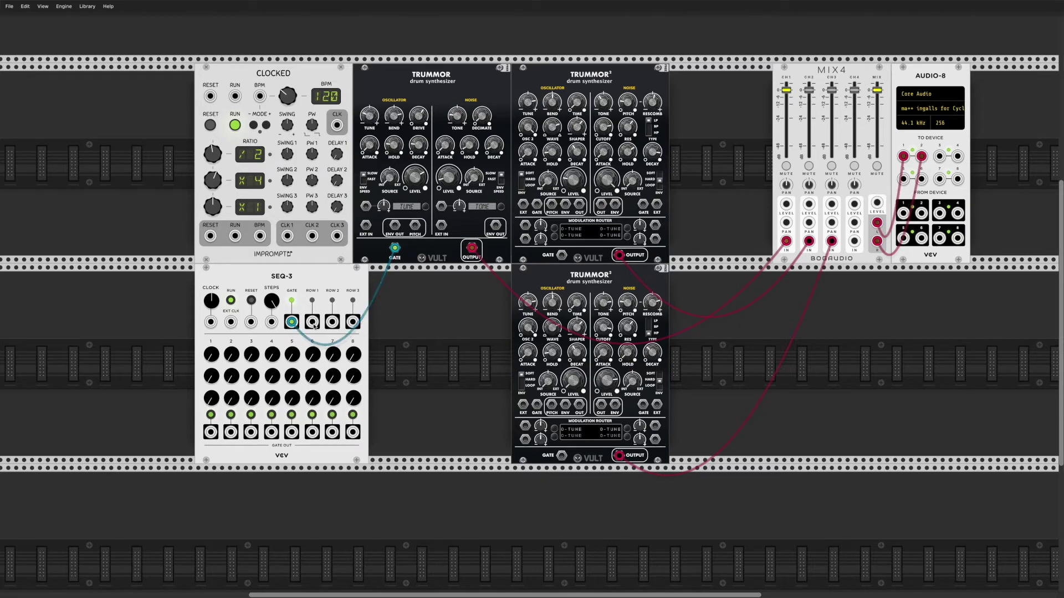
left_click_drag(312, 325, 412, 292)
- Toggle several step gates on the SEQ-3 to vary the drum rhythm, and remove the sequencer from the rack
left_click(230, 416)
left_click(251, 415)
left_click(332, 415)
left_click(251, 415)
left_click(292, 415)
left_click(312, 415)
left_click(251, 415)
key("Delete")
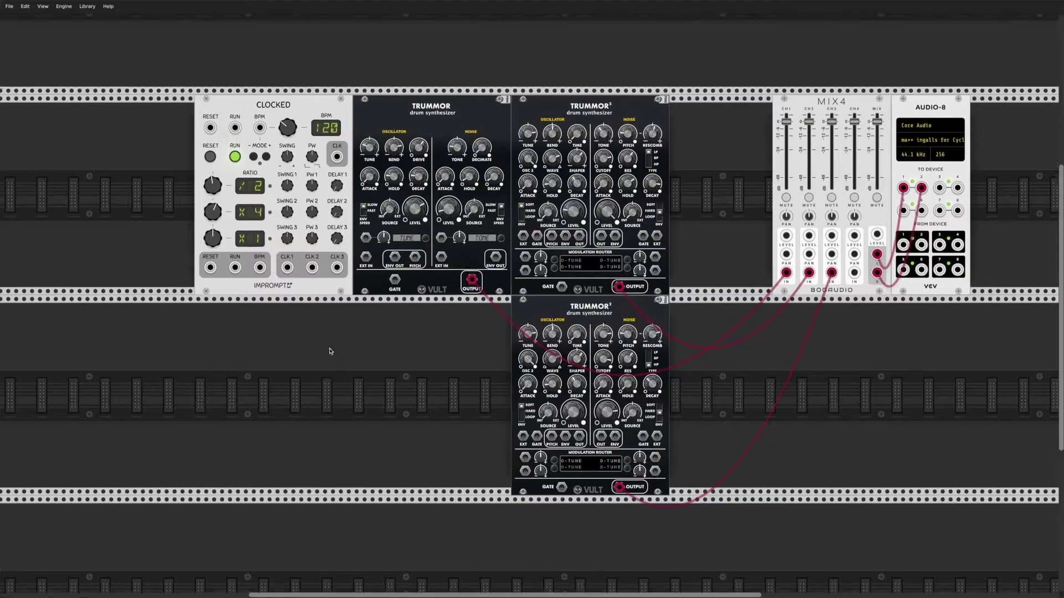
- Add the Impromptu GATE-SEQ-64 sequencer below the Clocked module, filtering the library by the Sequencer tag
scroll(336, 366, "up", 4)
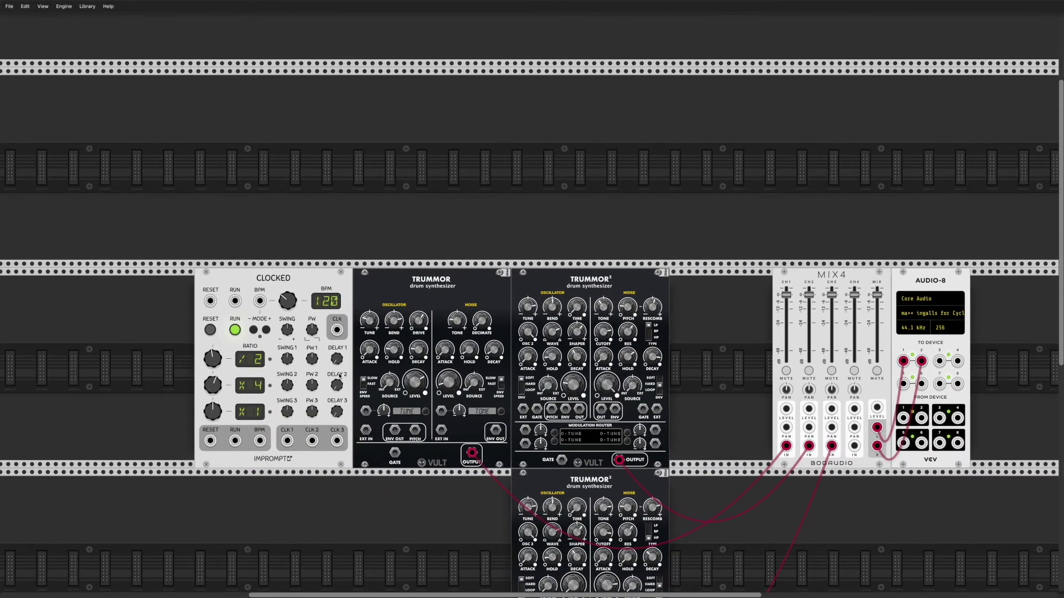
scroll(340, 376, "down", 6)
right_click(338, 376)
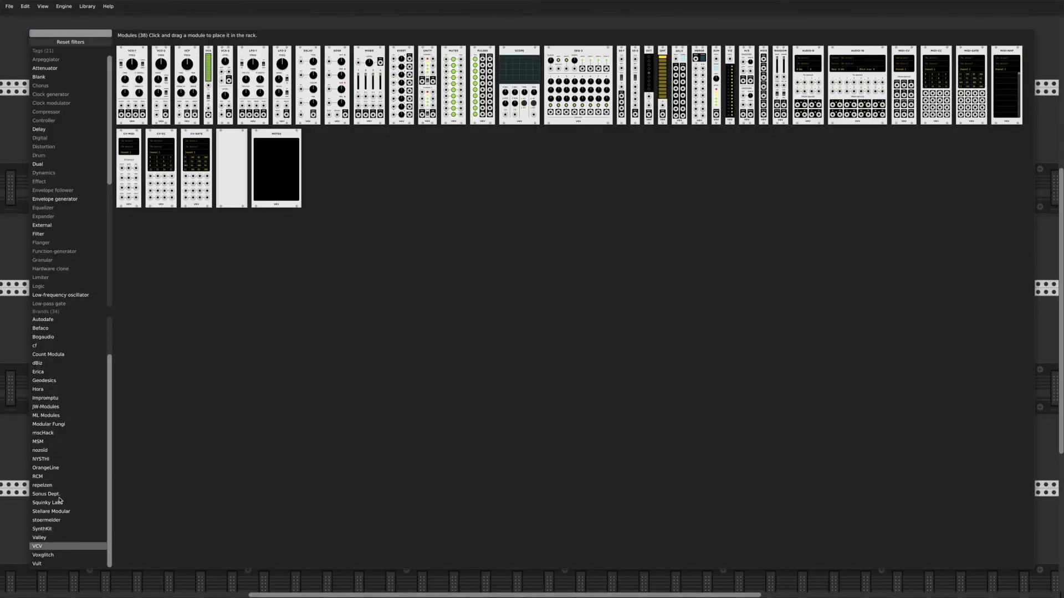
left_click(50, 398)
scroll(71, 214, "down", 5)
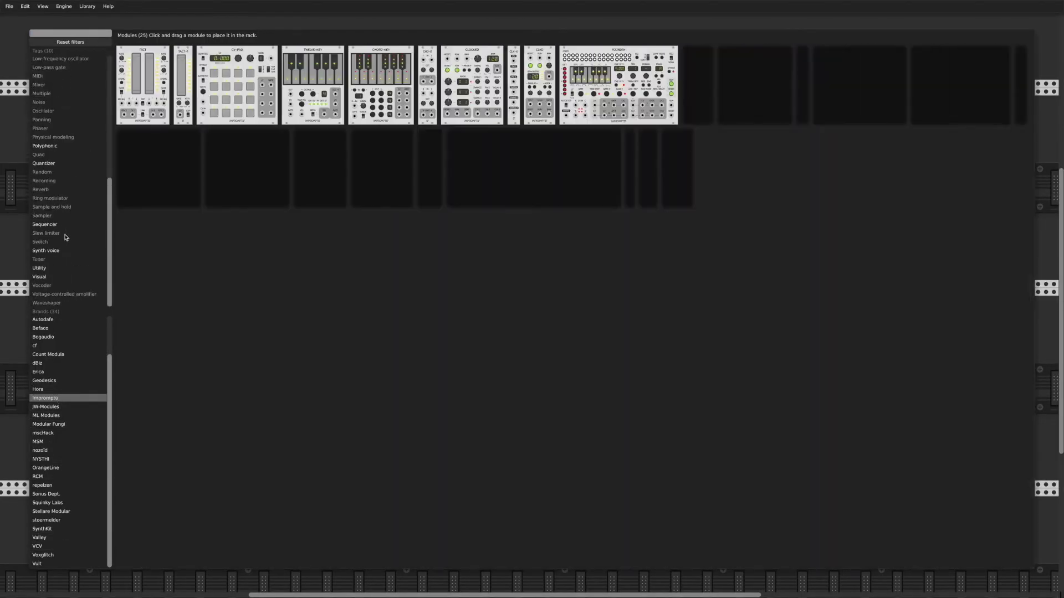
left_click(66, 226)
left_click_drag(371, 123, 308, 425)
scroll(307, 425, "left", 3)
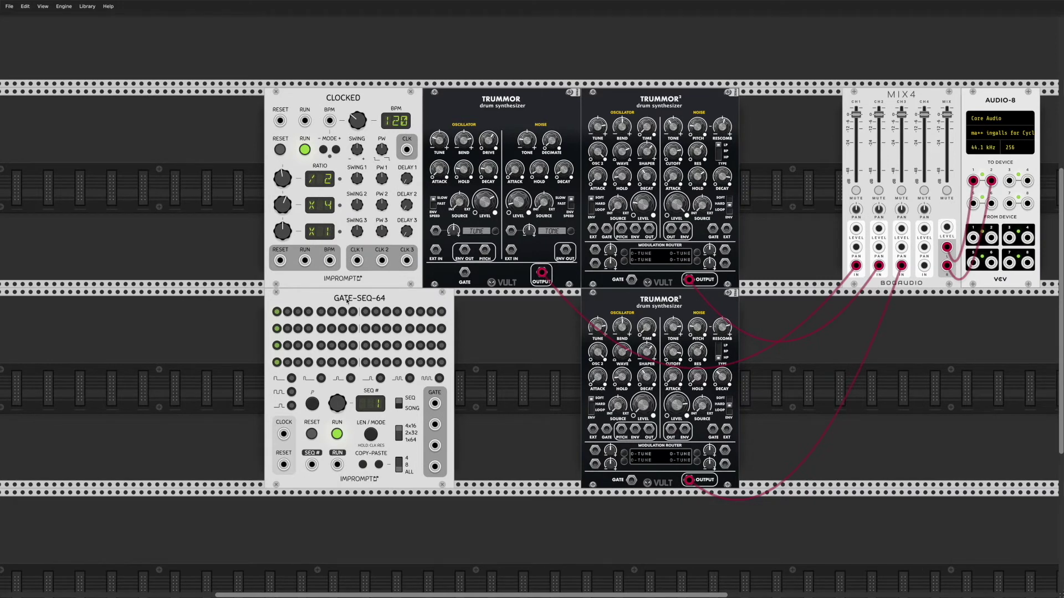
- Change the GATE-SEQ-64 panel theme to Dark-valor
right_click(400, 300)
left_click(395, 302)
right_click(395, 302)
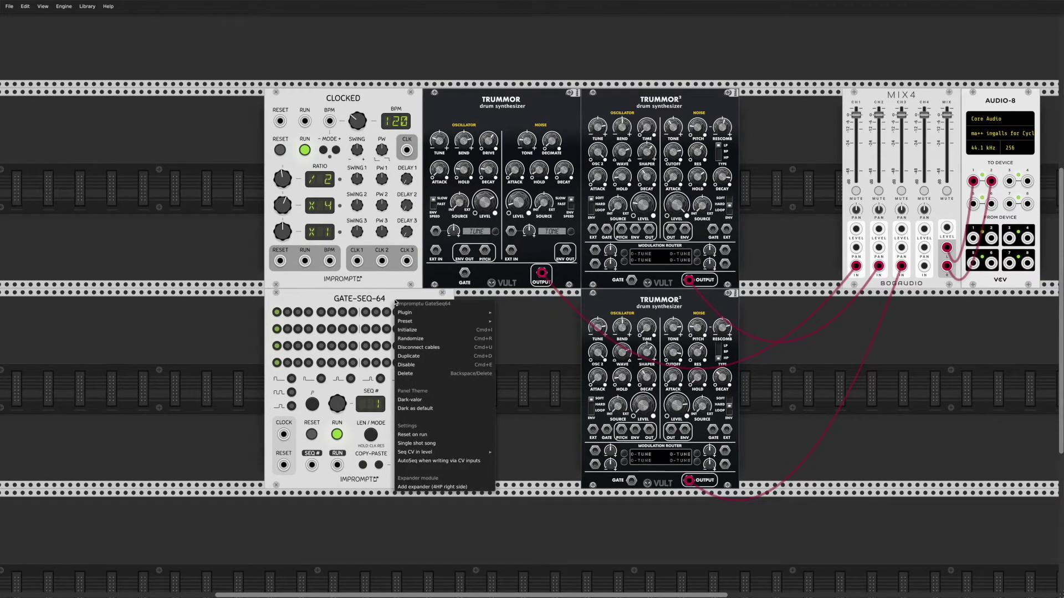
left_click(420, 401)
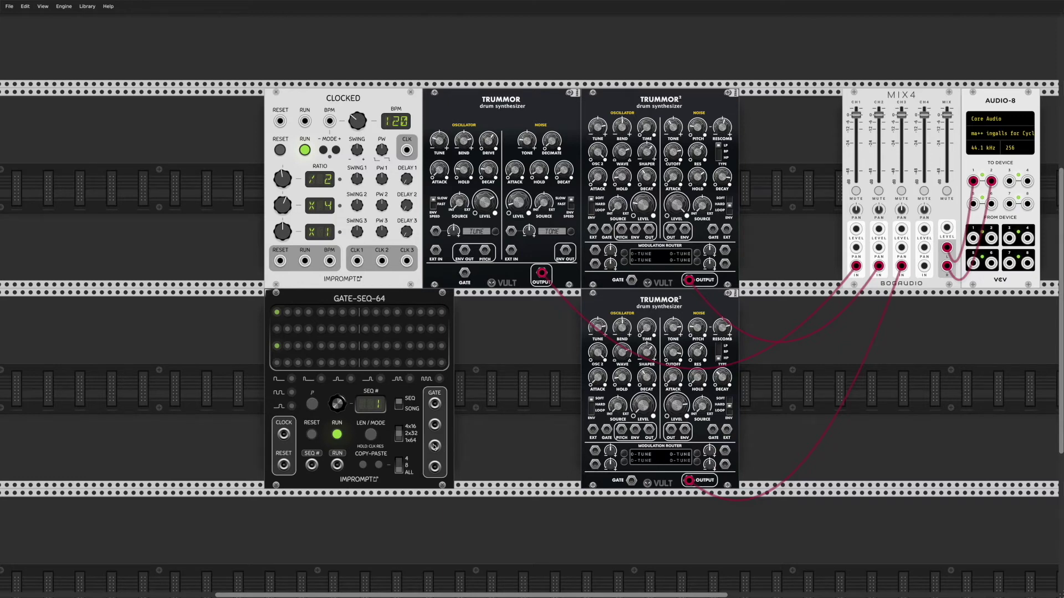
- Set the GATE-SEQ-64 to its 4x16 configuration and patch Clocked's CLK output into its clock input
left_click(398, 440)
left_click(401, 428)
left_click_drag(409, 157, 285, 432)
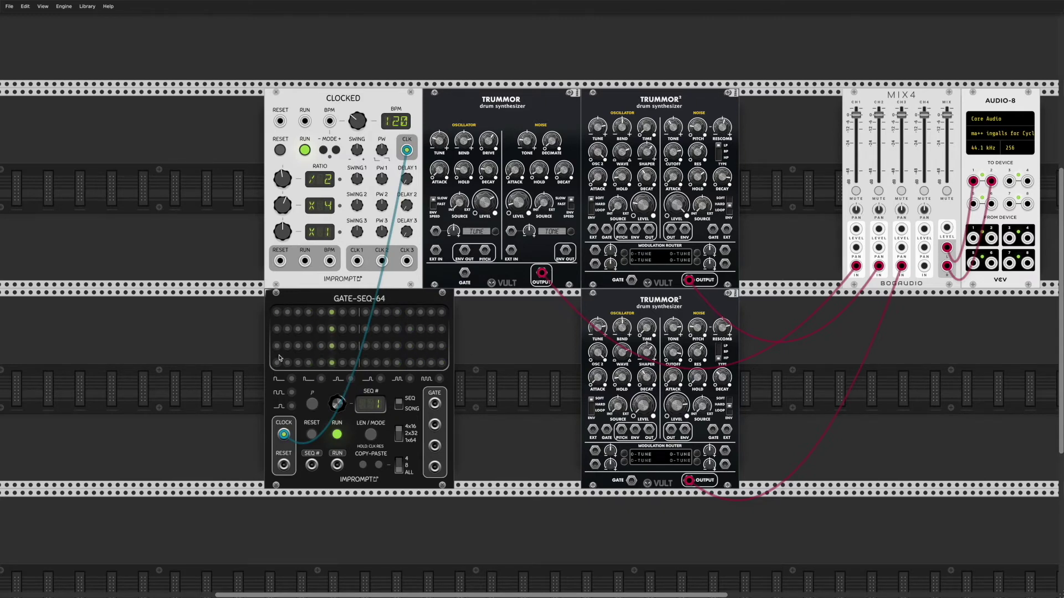
- Enable steps 1, 5, 9, 13 and 16 in the GATE-SEQ-64's fourth row and patch its fourth gate output into Trummor's GATE
left_click(320, 364)
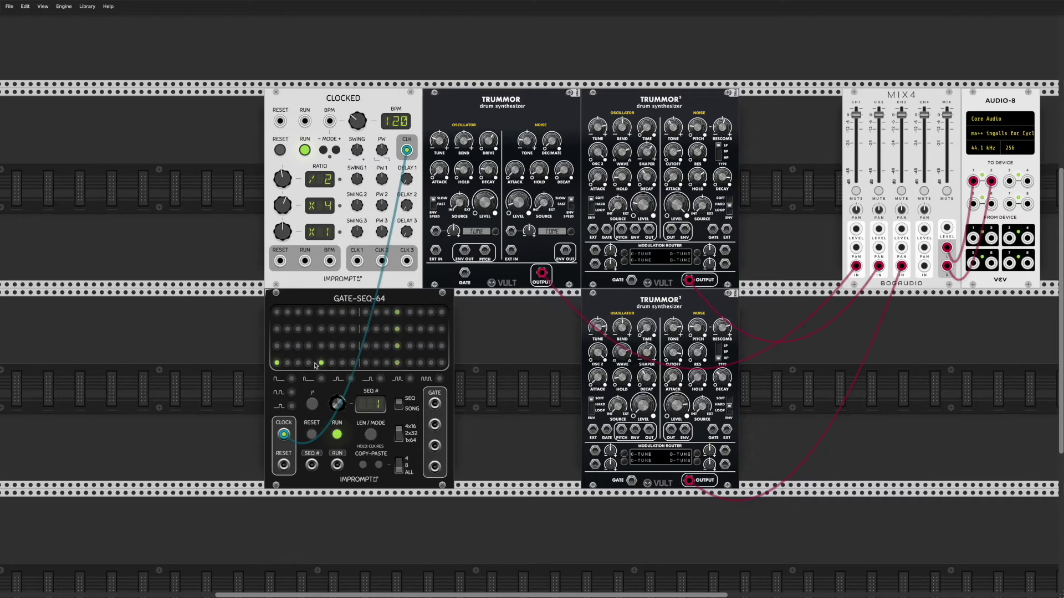
left_click(365, 364)
left_click(409, 364)
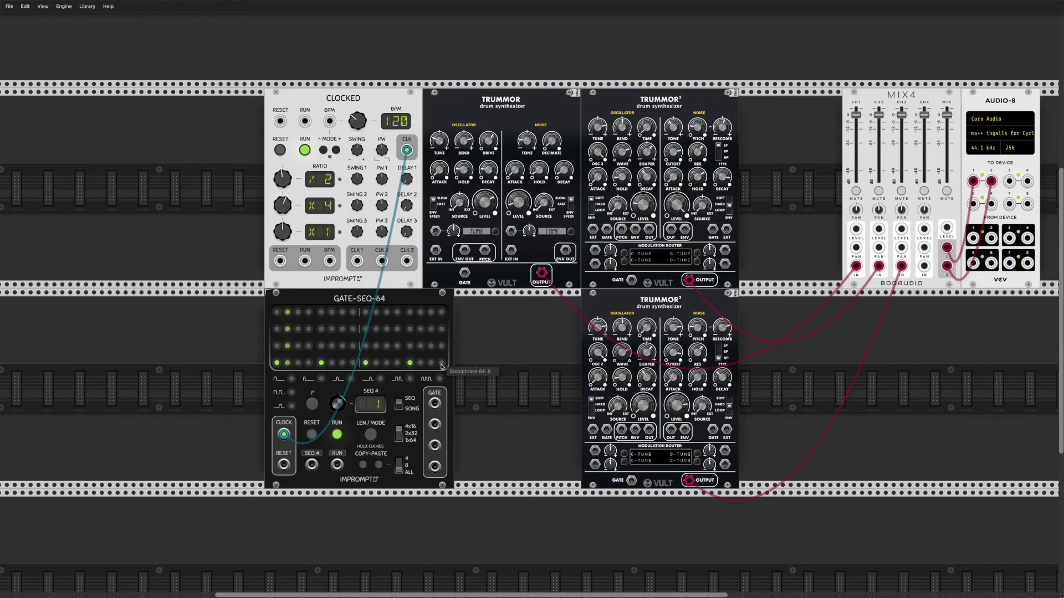
left_click(436, 467)
left_click(437, 467)
left_click(437, 466)
left_click_drag(437, 467, 464, 273)
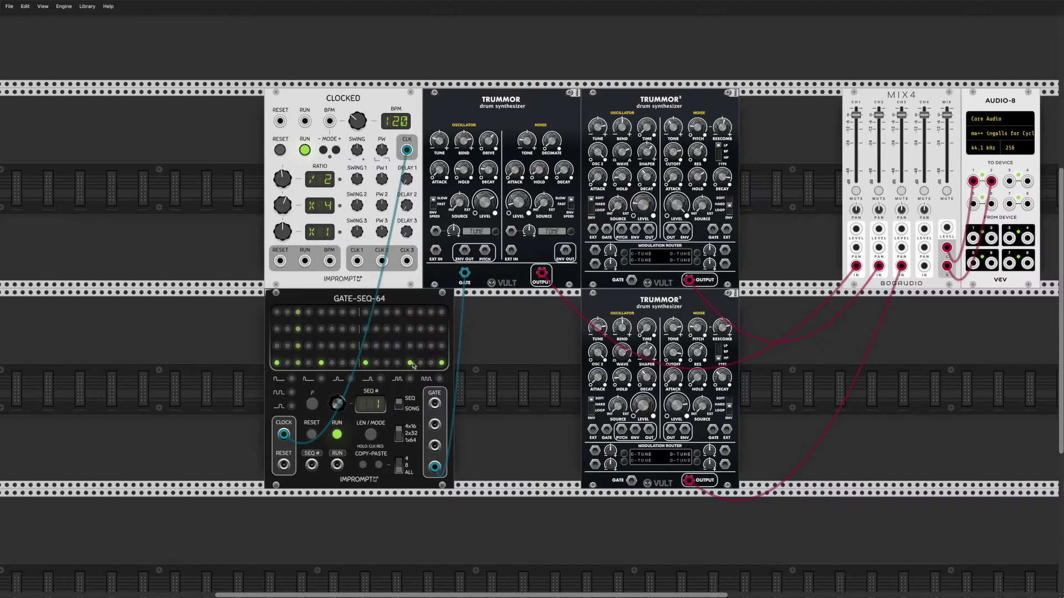
- Enable steps 5, 8, 11 and 13 in the third row and patch the third gate output into the upper Trummor²'s GATE
left_click(321, 346)
left_click(353, 346)
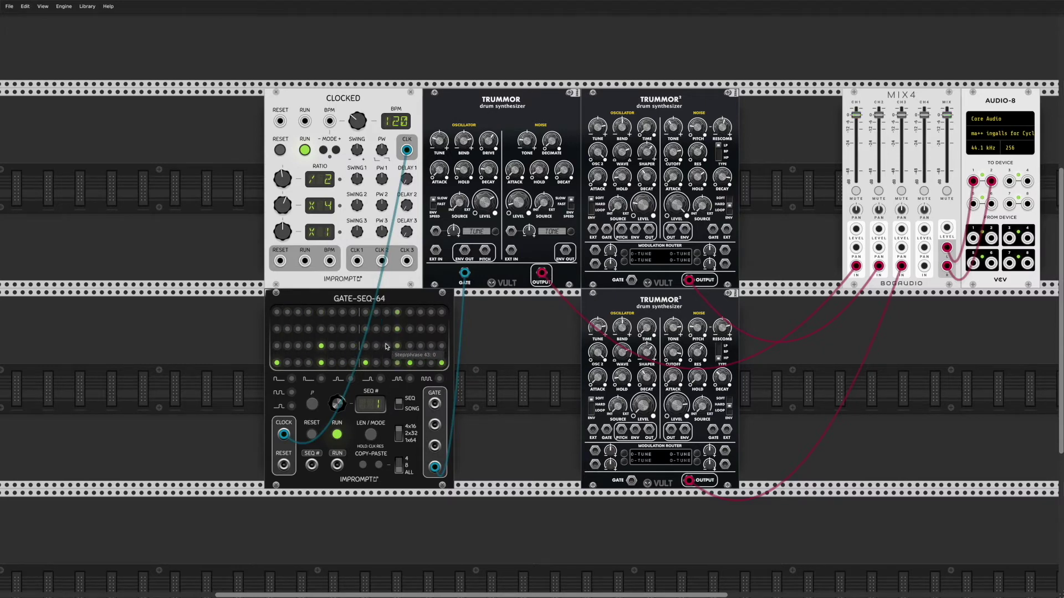
left_click(409, 348)
left_click(435, 446)
left_click(435, 446)
left_click(435, 446)
left_click_drag(435, 446, 632, 280)
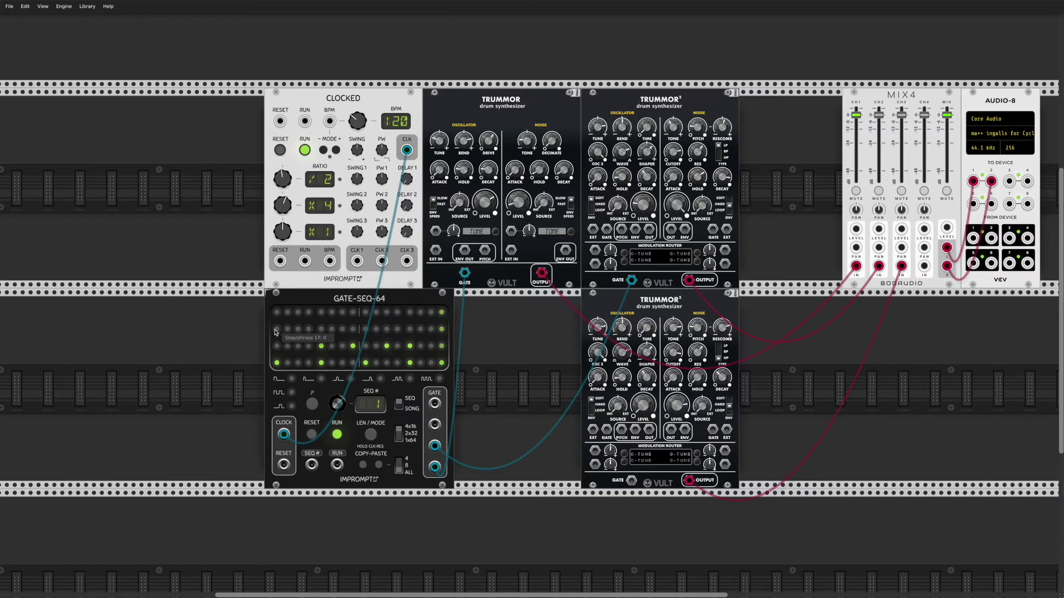
- Paint a dense gate pattern across the second row and patch the second gate output into the lower Trummor²'s GATE
left_click_drag(276, 331, 411, 330)
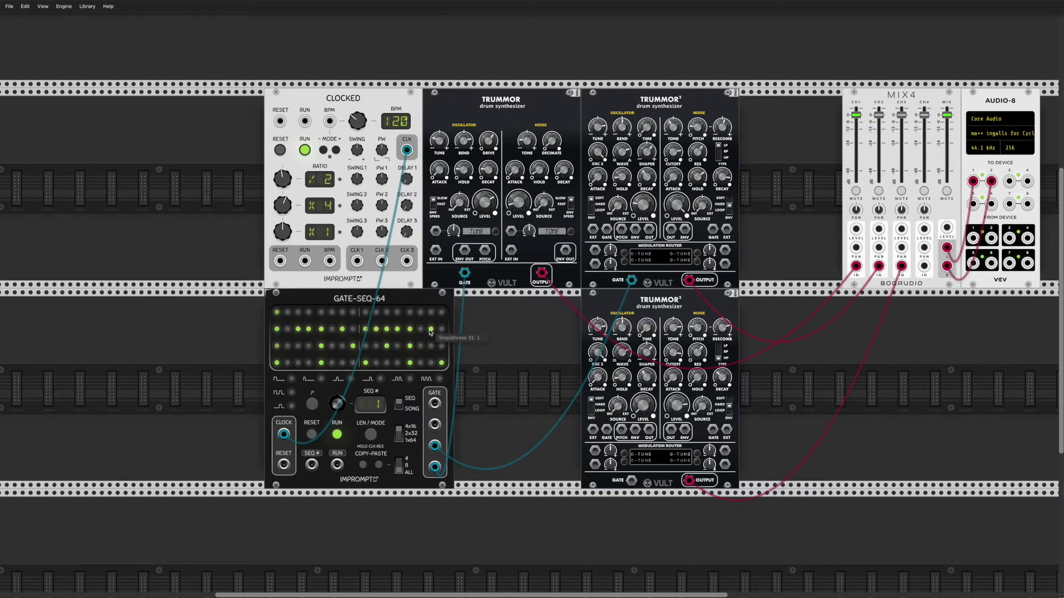
left_click(435, 426)
left_click_drag(435, 426, 632, 481)
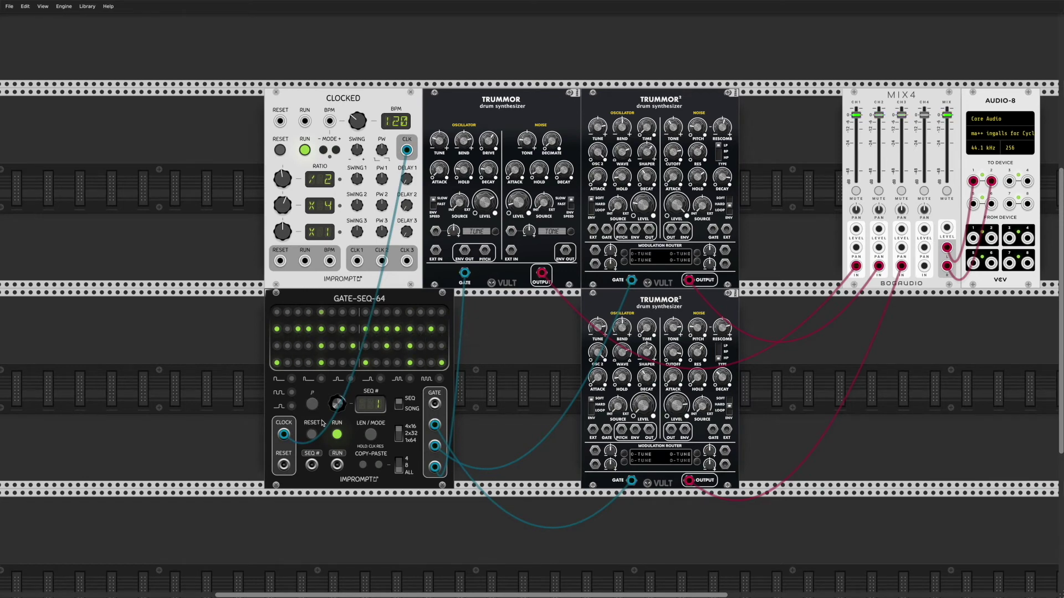
- Repatch the GATE-SEQ-64's clock cable to Clocked's CLK 2 output and shift the sequencer further right in its row
left_click_drag(407, 150, 382, 261)
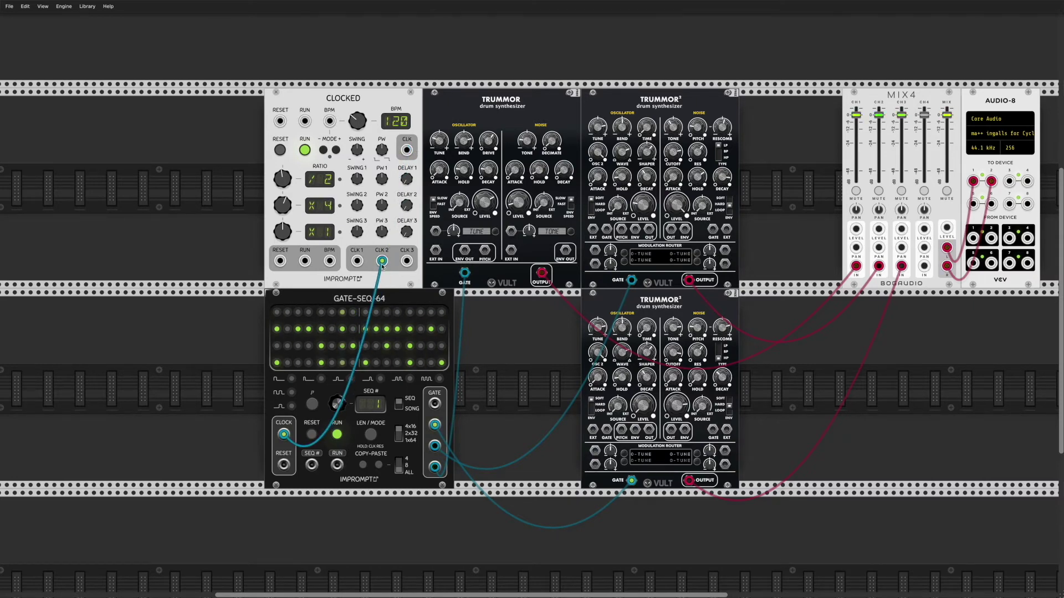
left_click_drag(382, 301, 468, 305)
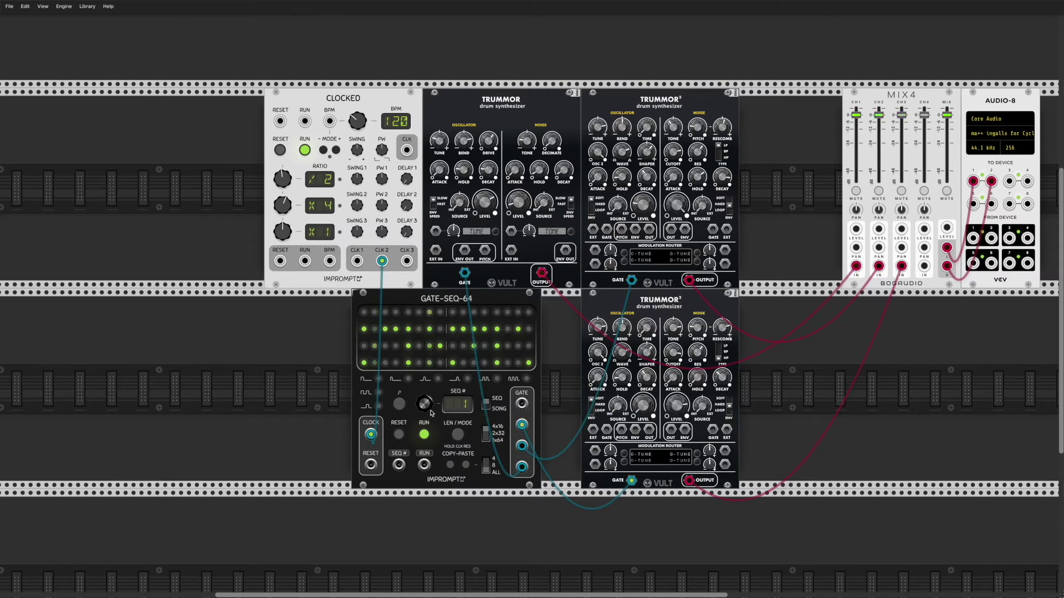
- Try other GATE-SEQ-64 sequence numbers, including 2 and 32, and return to sequence 1
left_click_drag(427, 411, 424, 408)
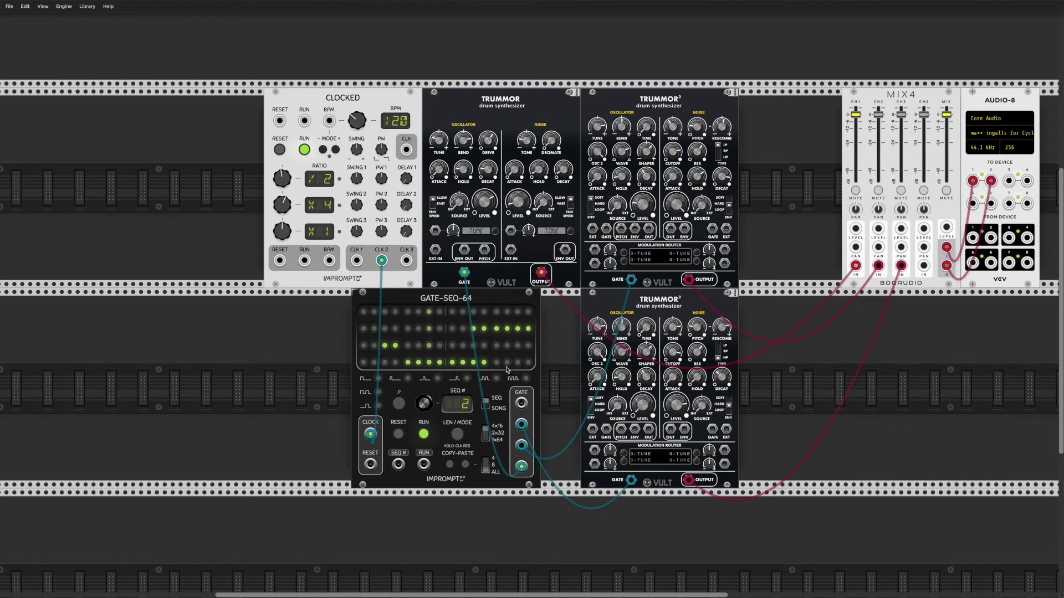
left_click_drag(424, 404, 425, 388)
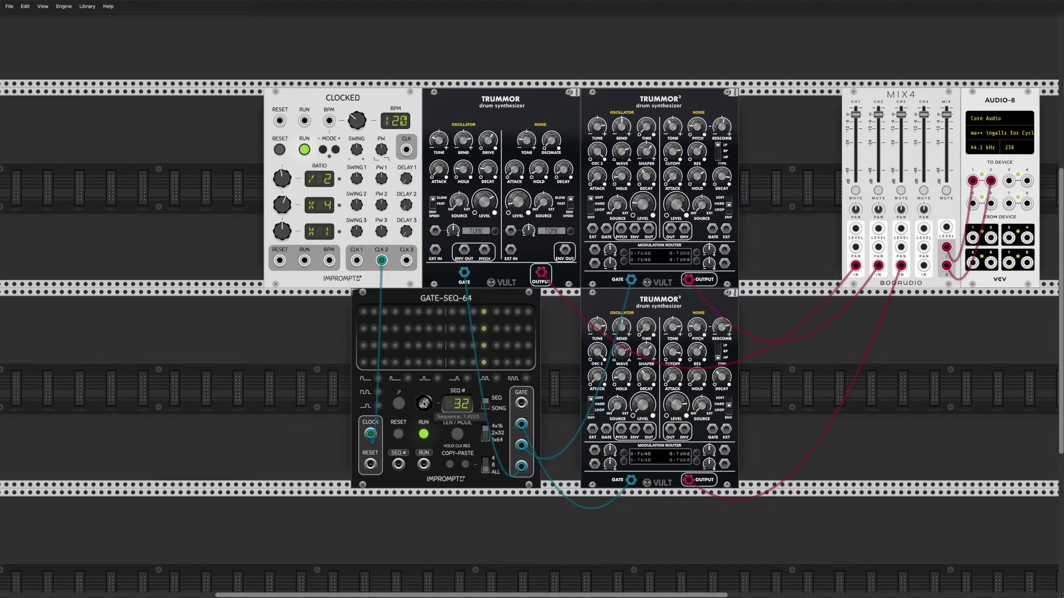
left_click_drag(424, 403, 424, 425)
scroll(424, 403, "right", 1)
scroll(424, 402, "up", 1)
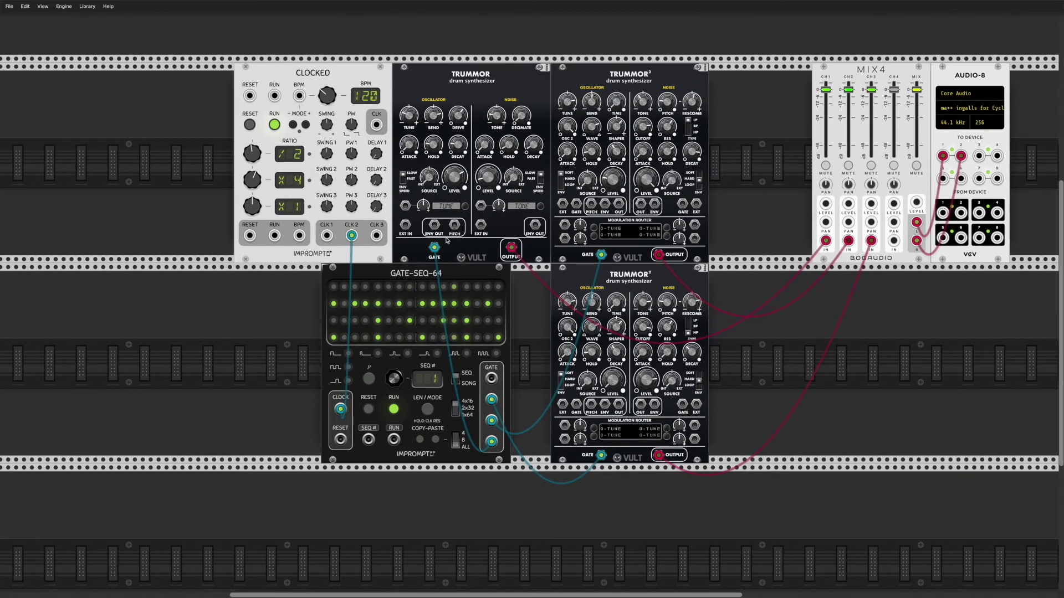
- Remove the GATE-SEQ-64 and place Valley's Topograph sequencer directly below the Trummor module
key("Delete")
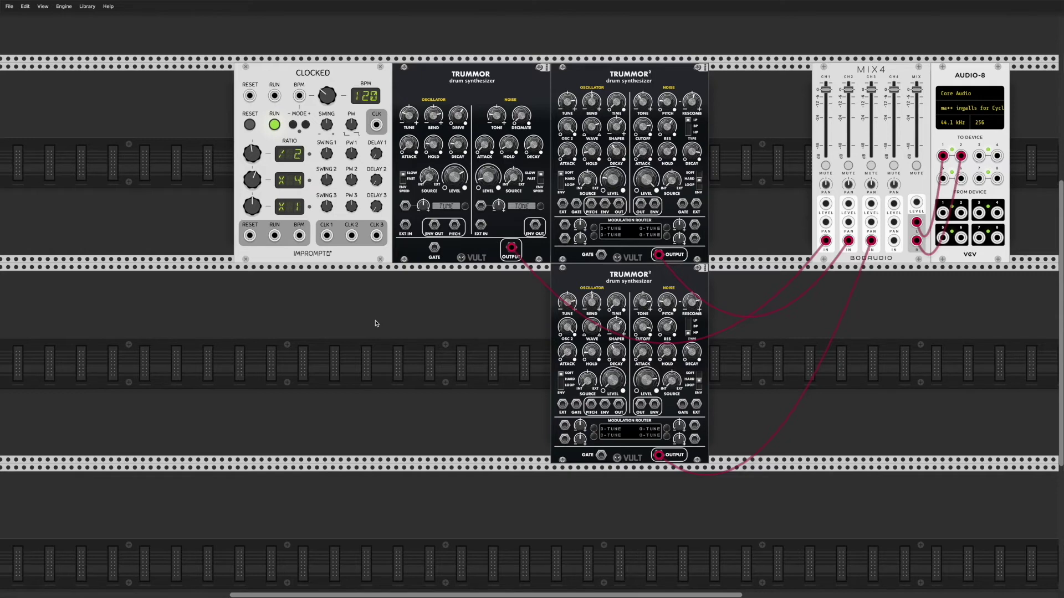
right_click(376, 326)
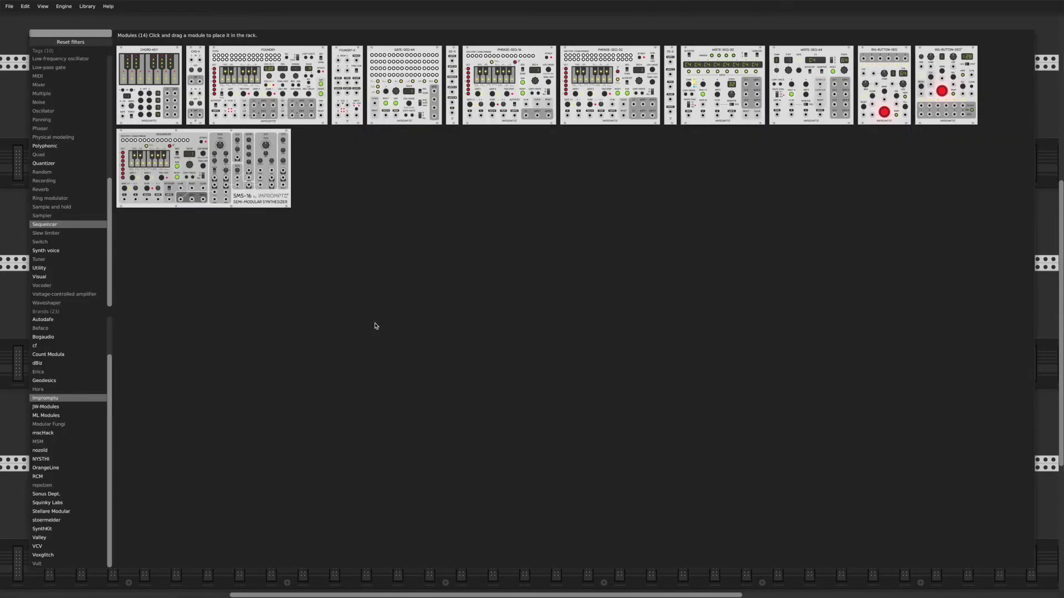
left_click(77, 539)
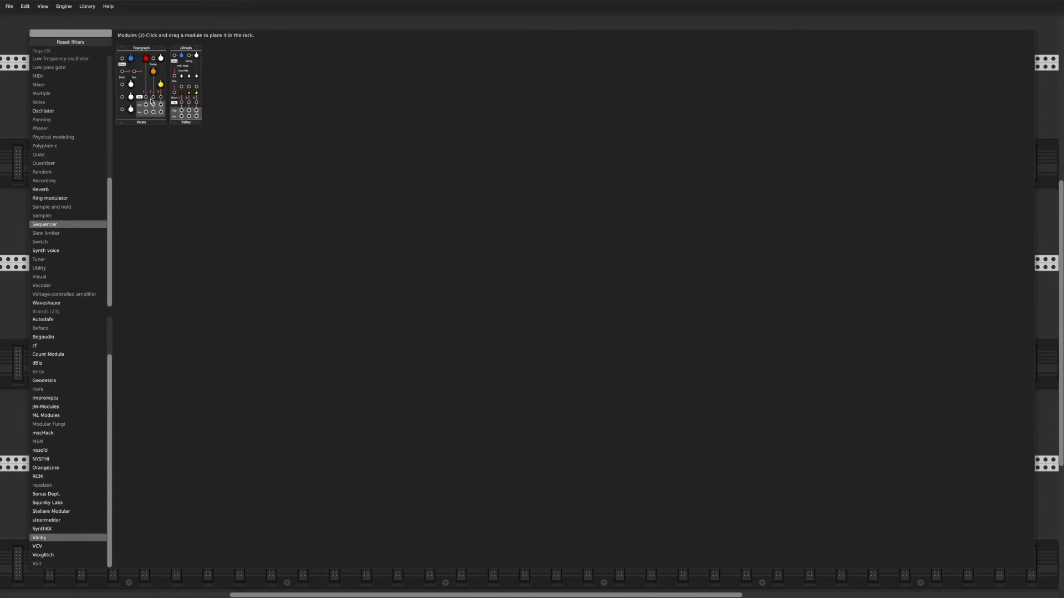
left_click_drag(139, 68, 450, 341)
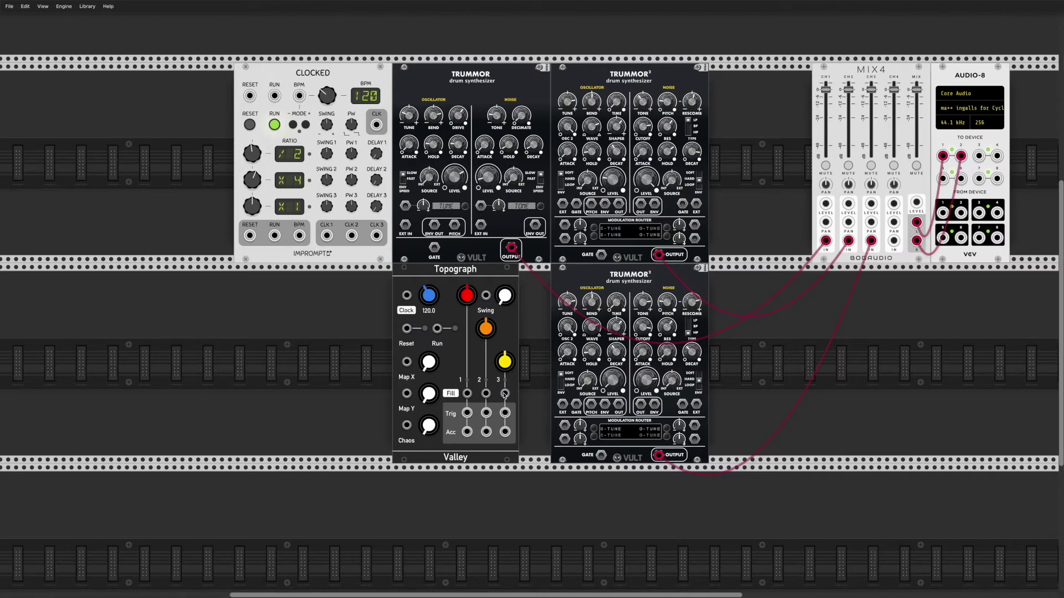
- Patch Topograph's Trig outputs 1, 2 and 3 into the gates of Trummor and both Trummor² modules, and start it running
mouse_move(427, 364)
left_click_drag(427, 364, 427, 339)
left_click_drag(429, 394, 429, 372)
left_click_drag(468, 415, 435, 249)
left_click(467, 412)
left_click_drag(487, 413, 487, 414)
left_click_drag(488, 414, 601, 256)
left_click_drag(504, 413, 601, 455)
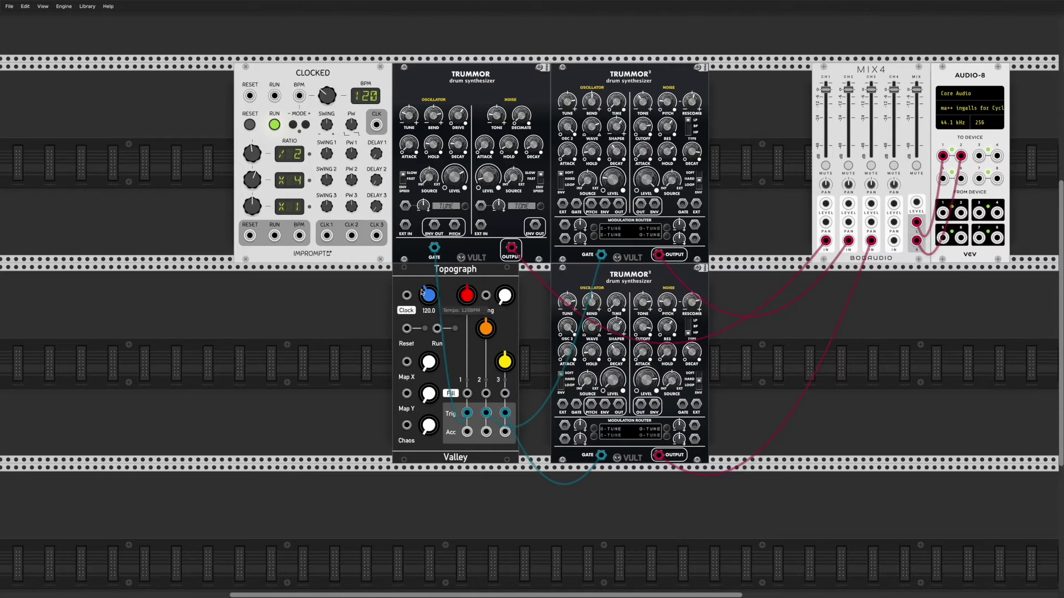
left_click(456, 329)
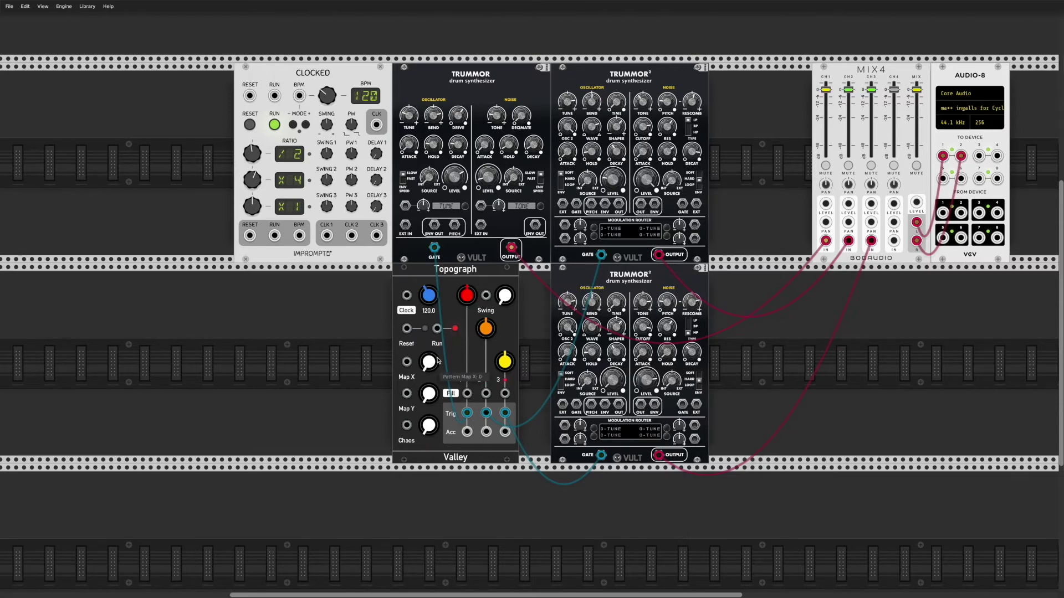
- Vary Topograph's drum pattern by setting Map X to about 0.63 and adjusting Map Y
left_click_drag(438, 360, 437, 359)
left_click_drag(438, 358, 438, 357)
left_click_drag(438, 357, 438, 356)
scroll(429, 370, "up", 1)
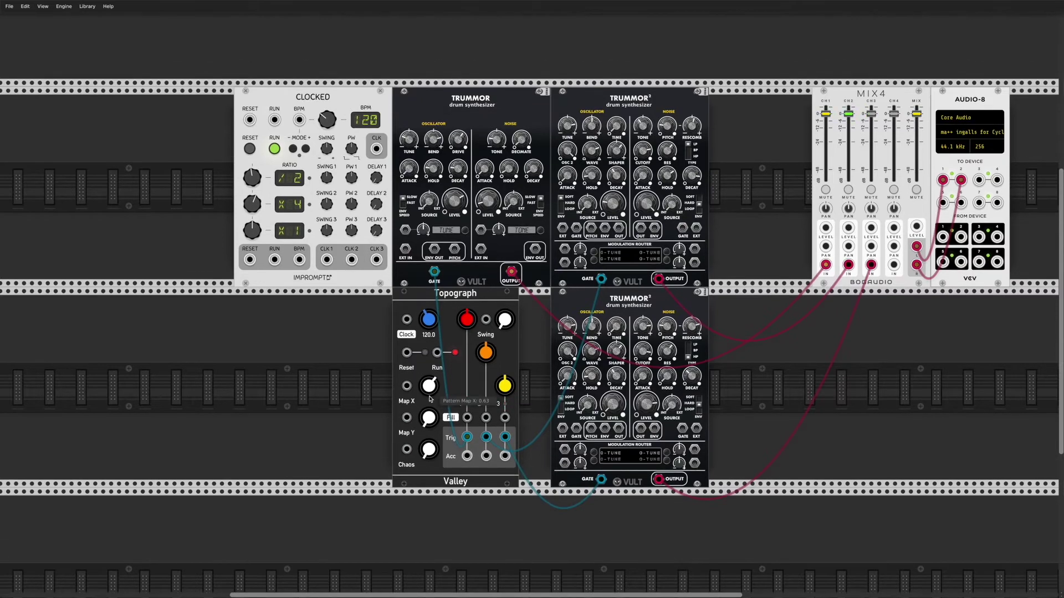
left_click_drag(434, 433, 430, 416)
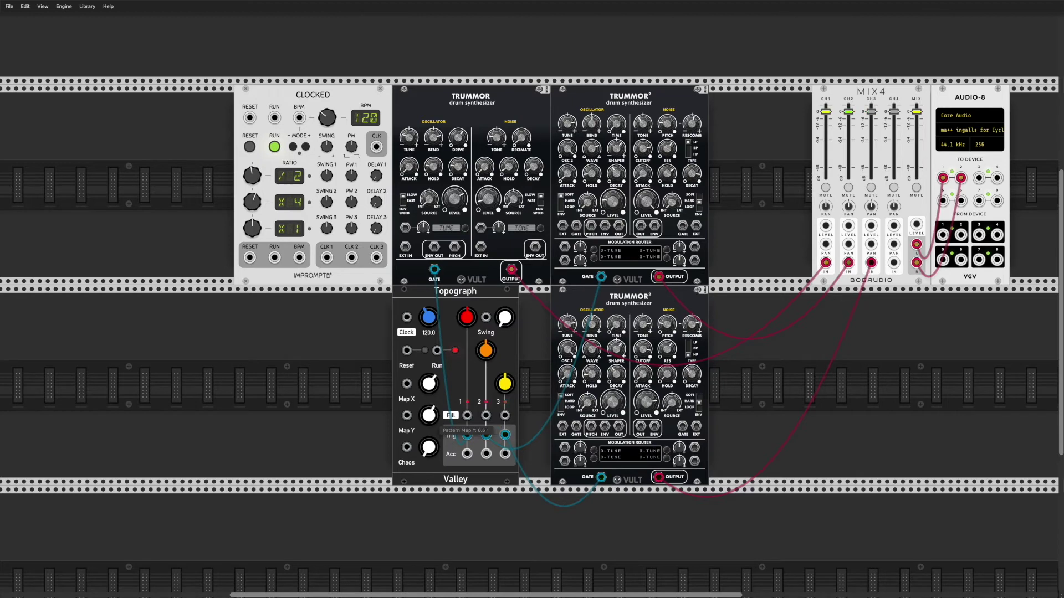
left_click_drag(430, 417, 430, 421)
- Try raising Topograph's Chaos amount and reset it to 0
left_click_drag(430, 451, 430, 451)
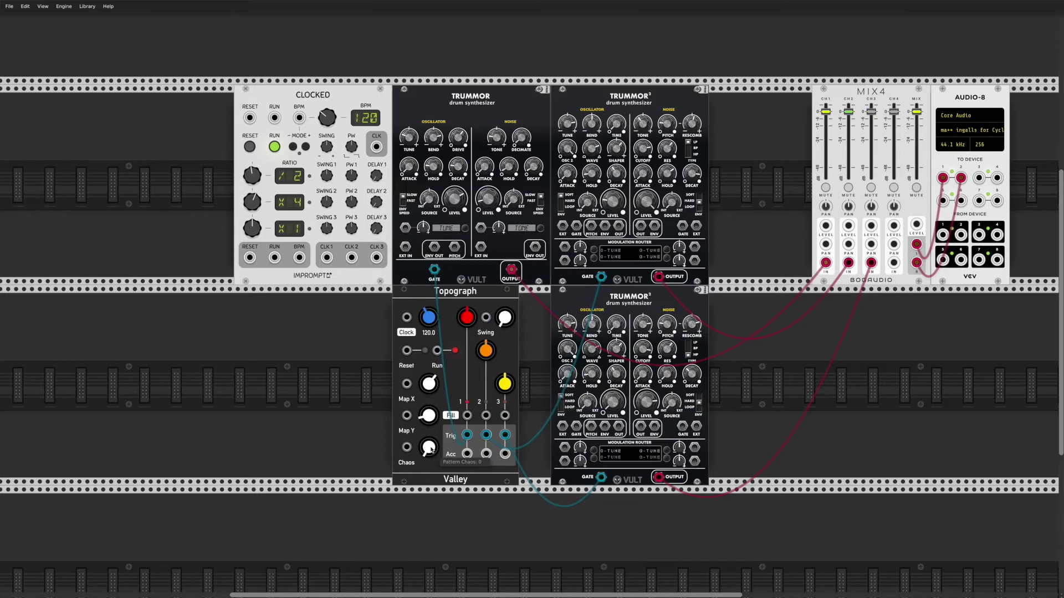
left_click_drag(432, 452, 432, 442)
left_click_drag(434, 455, 434, 447)
mouse_move(432, 453)
double_click(423, 453)
- Lower the densities of Topograph's channels 1 and 2, and raise the density of channel 3
mouse_move(502, 387)
mouse_move(469, 320)
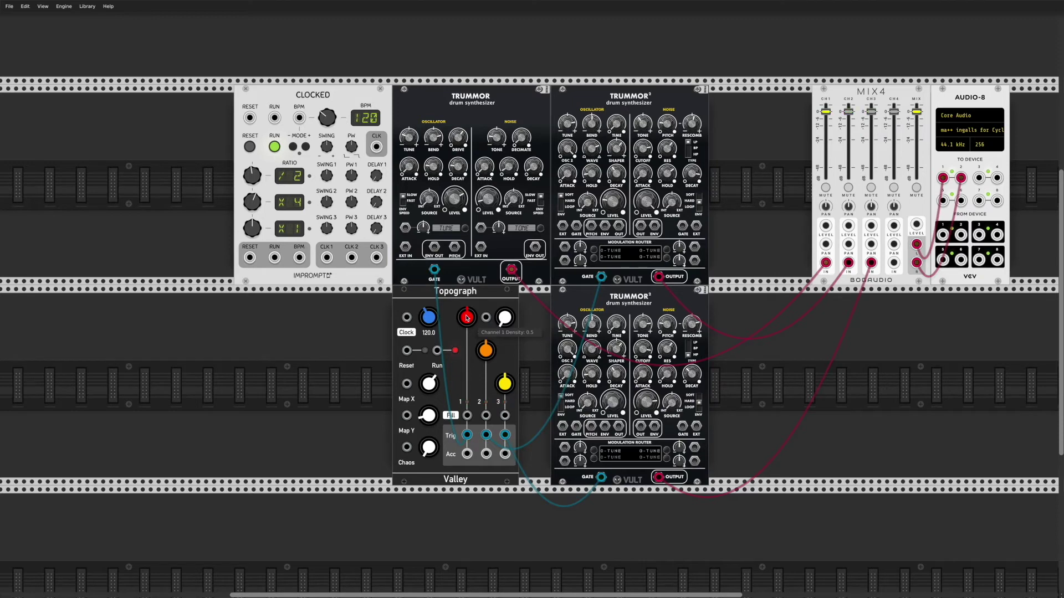
left_click_drag(467, 317, 466, 314)
left_click_drag(467, 318, 467, 416)
left_click_drag(486, 350, 486, 429)
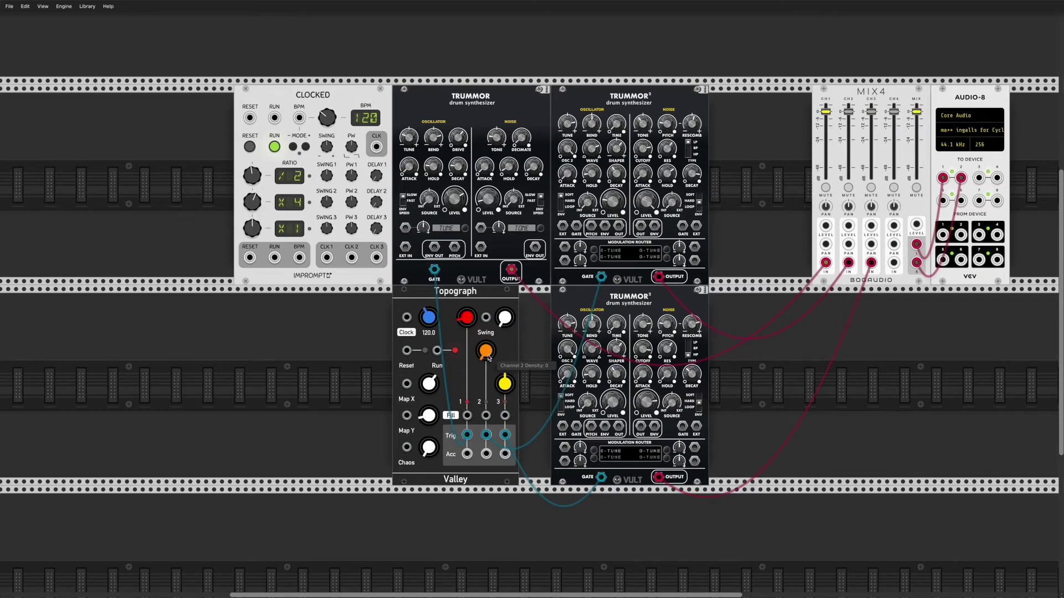
left_click_drag(485, 350, 485, 333)
left_click_drag(505, 385, 505, 368)
- Patch Clocked's CLK output into Topograph's Clock input, and CLK 3 at a ÷4 ratio into its channel 2 Fill input
left_click_drag(376, 146, 405, 317)
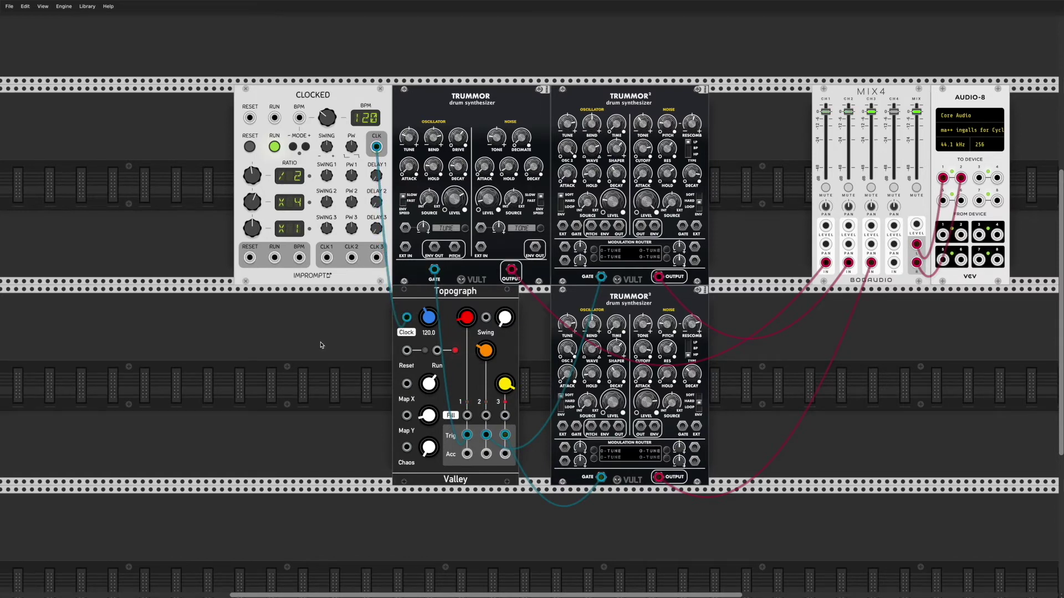
mouse_move(248, 236)
left_mouse_down()
mouse_move(248, 263)
mouse_move(248, 247)
left_mouse_up()
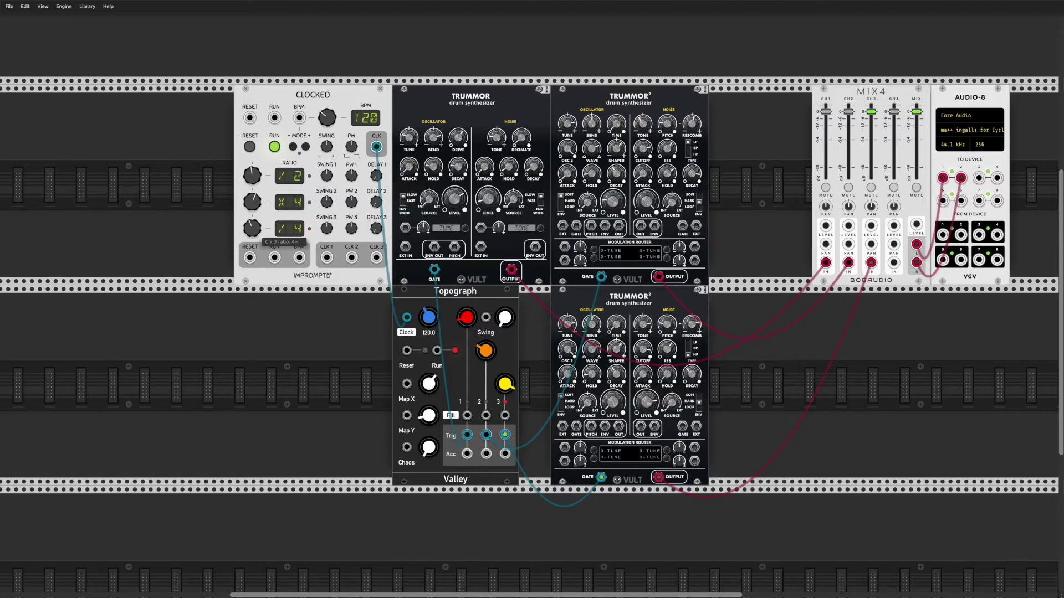
left_click_drag(327, 257, 329, 261)
left_click_drag(375, 259, 486, 419)
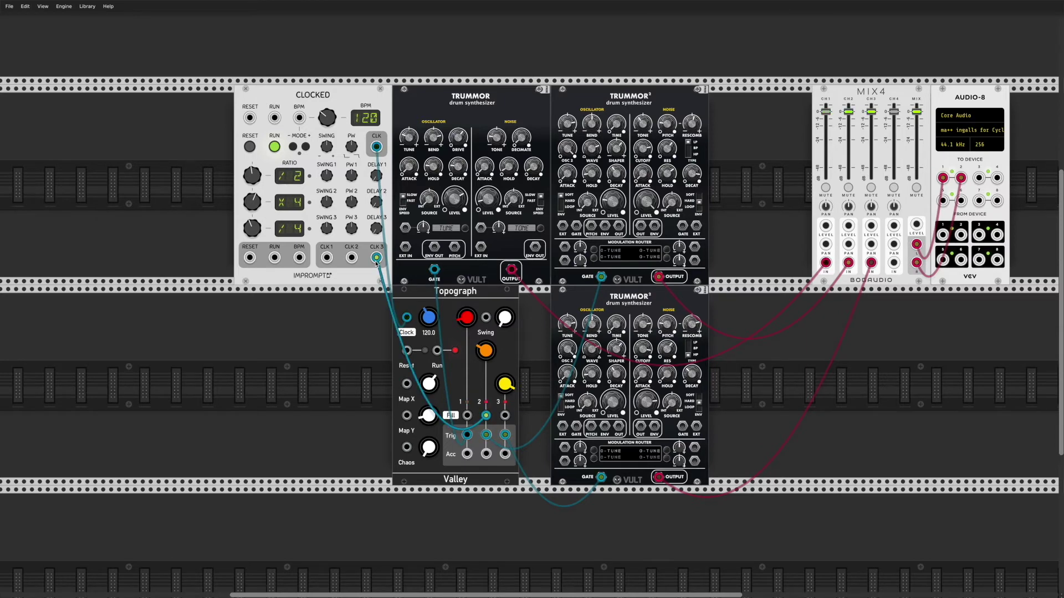
- Set Clocked's third clock ratio to ÷16 and try its PW 3 pulse-width control
mouse_move(252, 228)
left_mouse_down()
mouse_move(252, 254)
mouse_move(268, 235)
left_mouse_up()
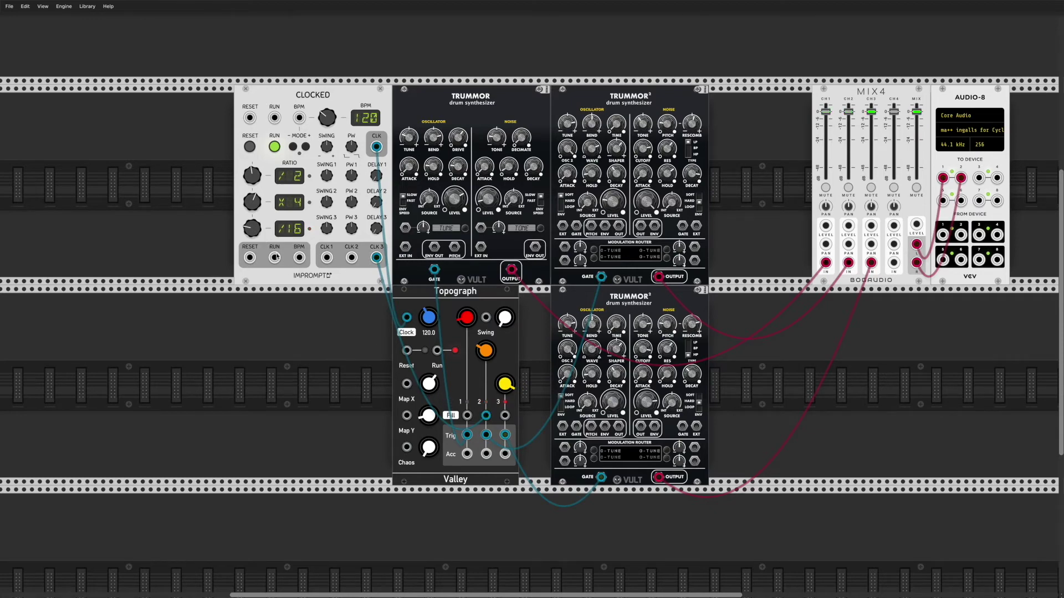
left_click_drag(353, 227, 357, 229)
left_click_drag(466, 454, 505, 436)
left_click_drag(467, 454, 477, 529)
- Add Valley's µGraph module below Clocked to try it out and remove it from the rack
right_click(324, 381)
left_click_drag(211, 62, 302, 345)
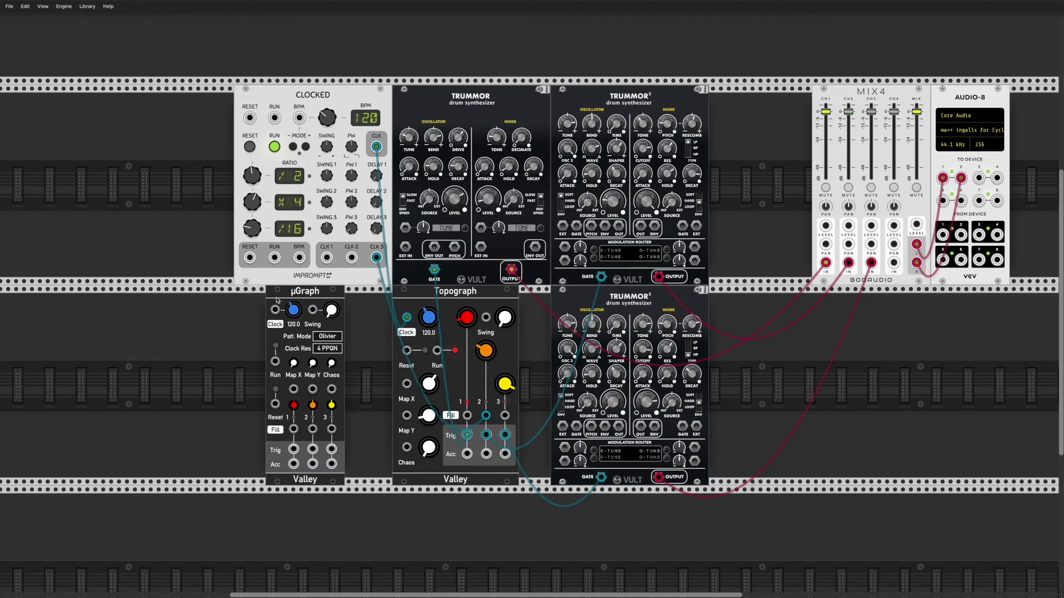
key("Delete")
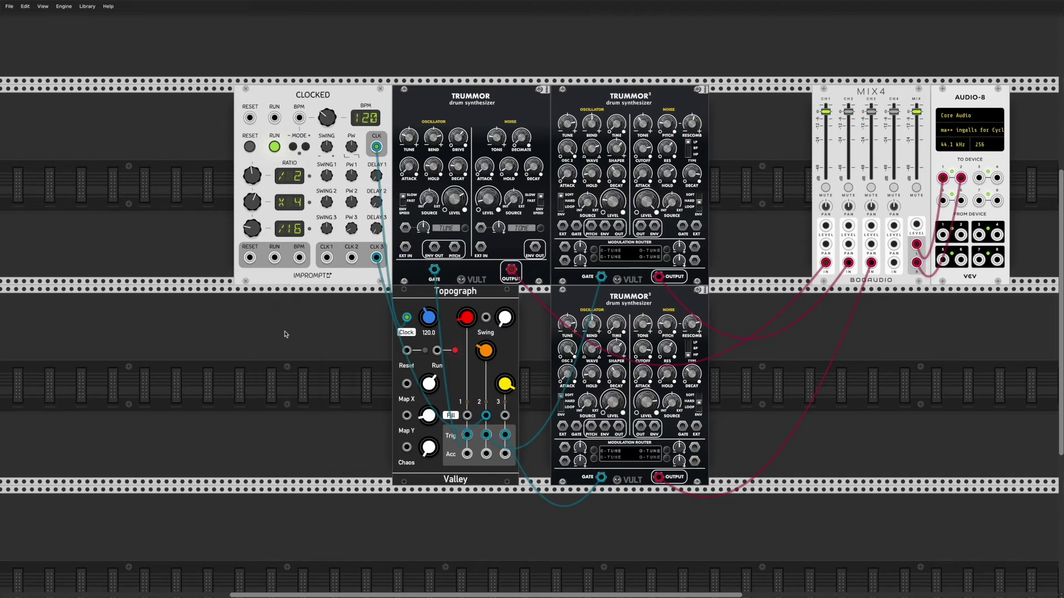
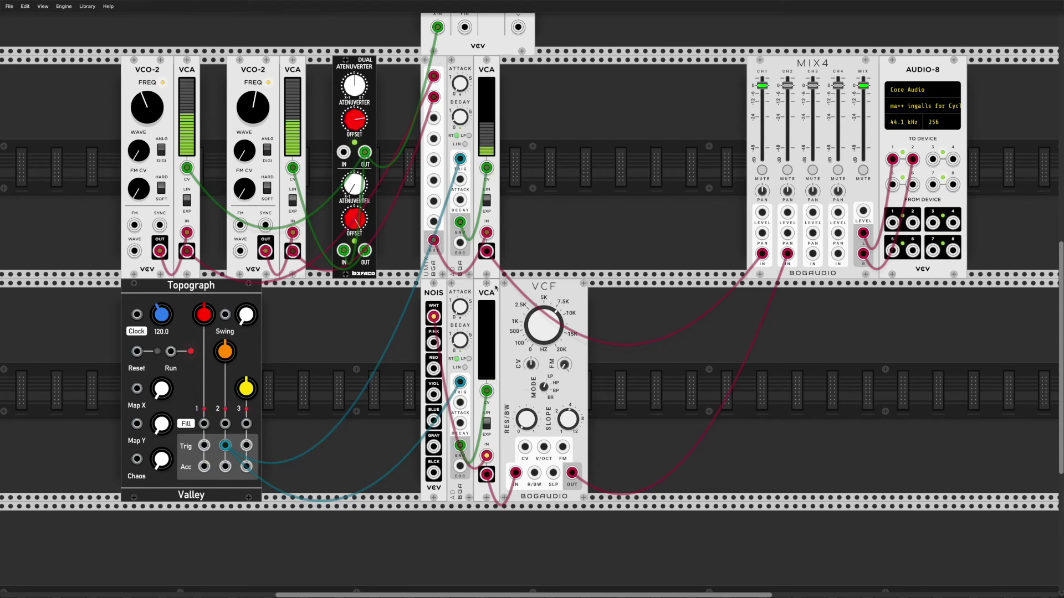
- Lower the level of the VCA feeding mixer channel 1, beside the upper attack-decay envelope, to about 0%
scroll(456, 226, "up", 1)
scroll(455, 226, "up", 3)
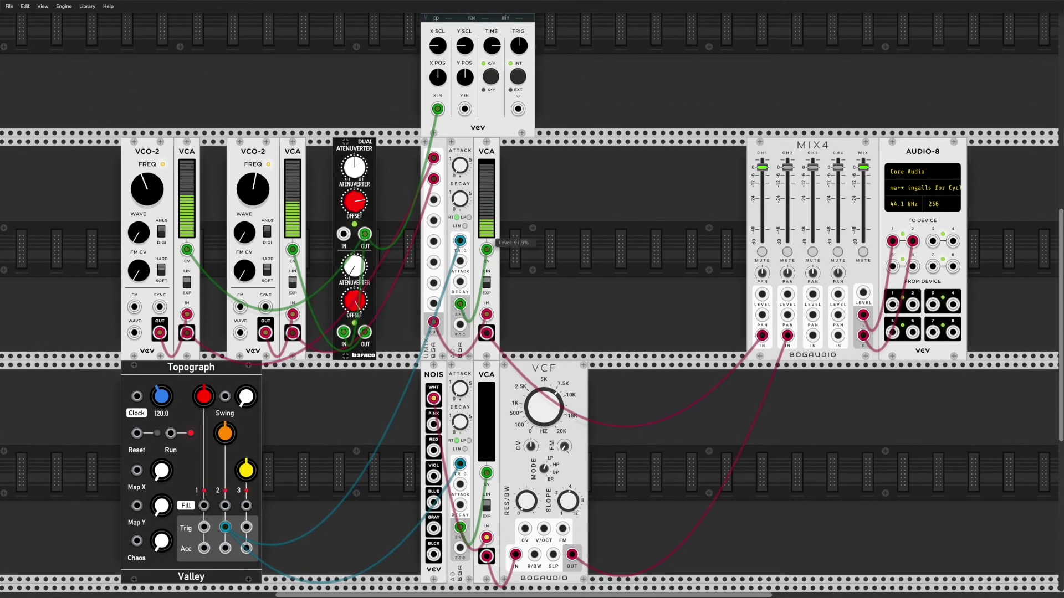
scroll(193, 179, "left", 3)
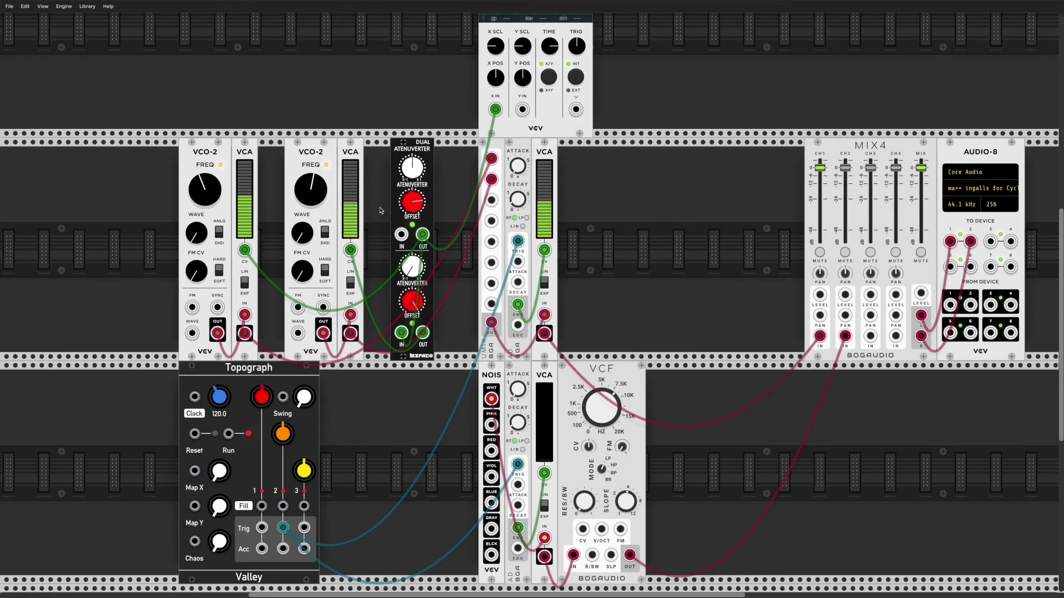
left_click_drag(541, 163, 541, 239)
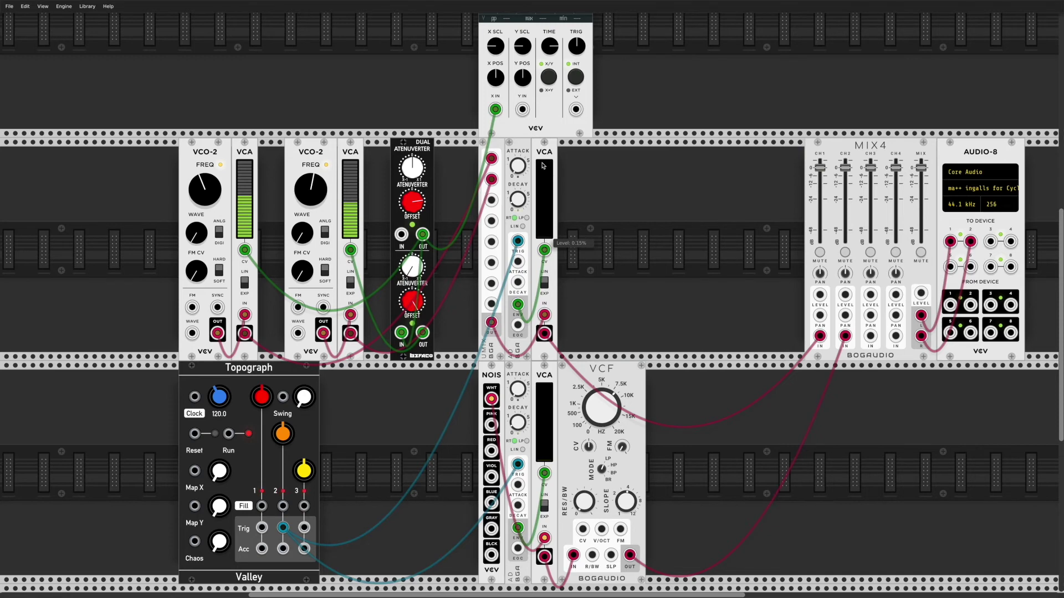
scroll(546, 164, "right", 5)
scroll(545, 164, "up", 4)
scroll(546, 165, "right", 2)
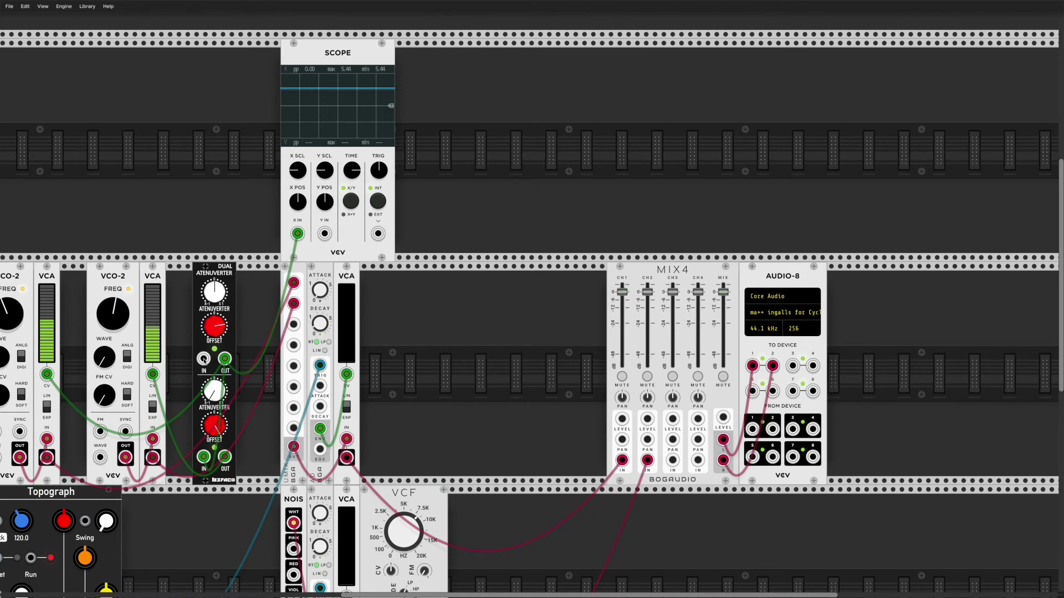
scroll(388, 288, "up", 4)
scroll(388, 288, "right", 8)
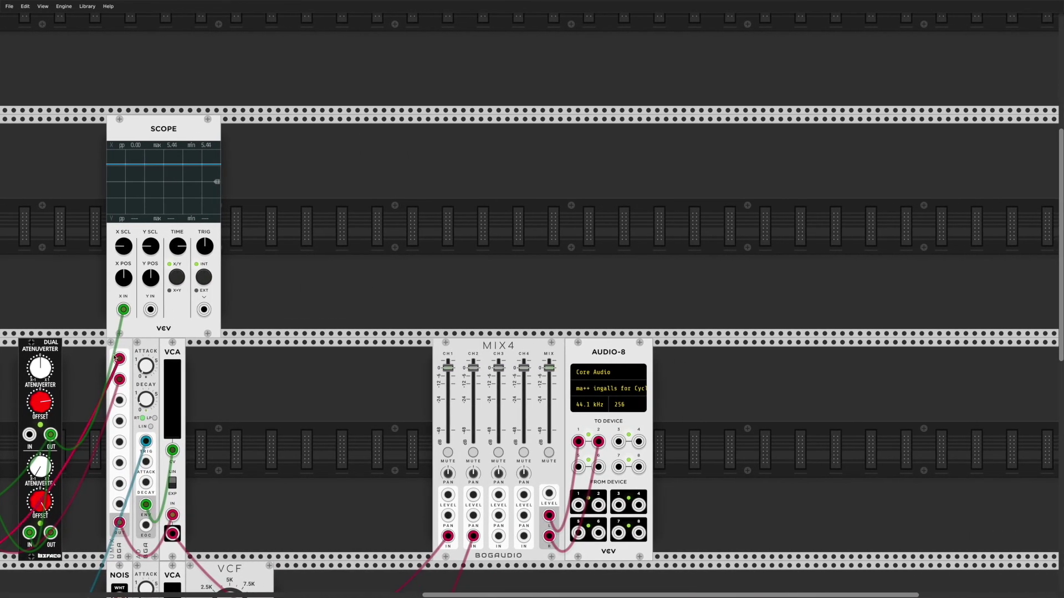
- Reset the dual attenuverter's channel 1 offset to 0 V and try raising and lowering it against the scope trace
scroll(63, 419, "up", 2)
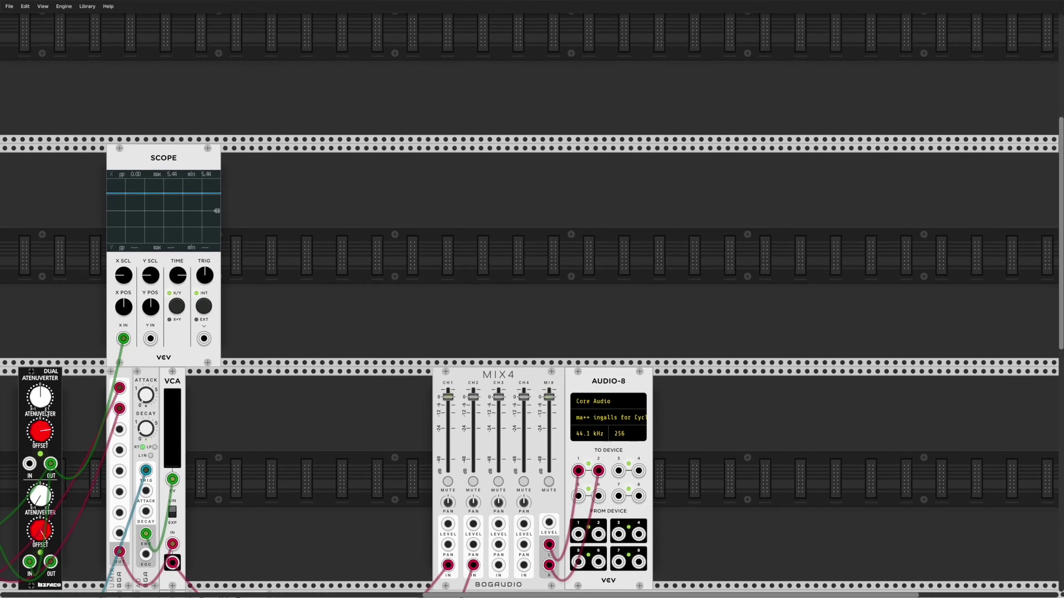
mouse_move(45, 437)
double_click(45, 435)
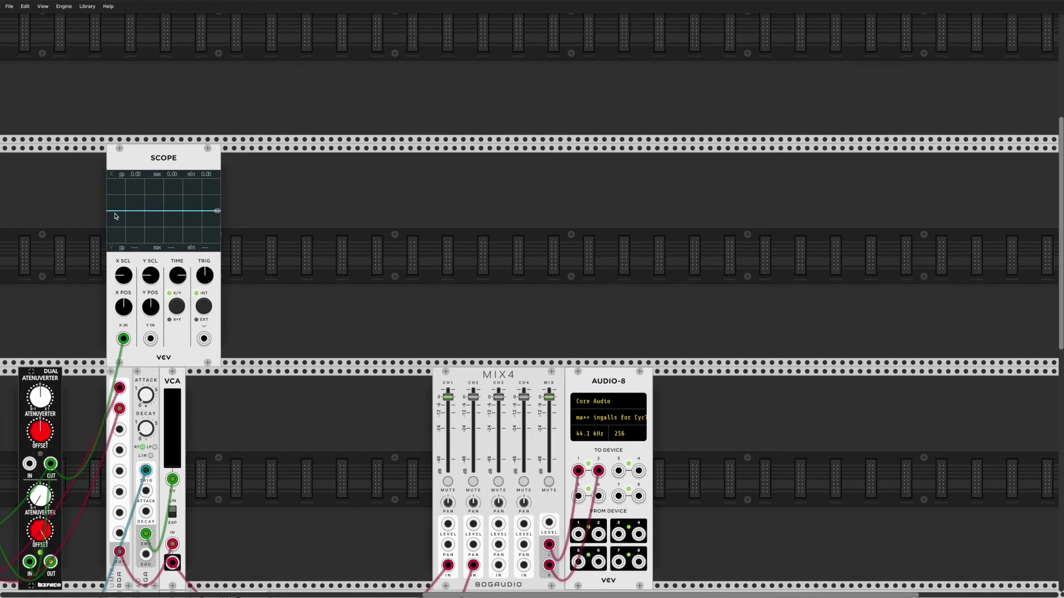
mouse_move(44, 434)
left_click_drag(40, 431, 40, 387)
double_click(41, 431)
left_click_drag(41, 432, 41, 389)
double_click(37, 436)
left_click_drag(38, 435, 38, 485)
double_click(40, 431)
- Patch the attenuverter's channel 2 output into the scope's Y input, zero both channel offsets and try channel 2's gain at -1
scroll(48, 384, "down", 2)
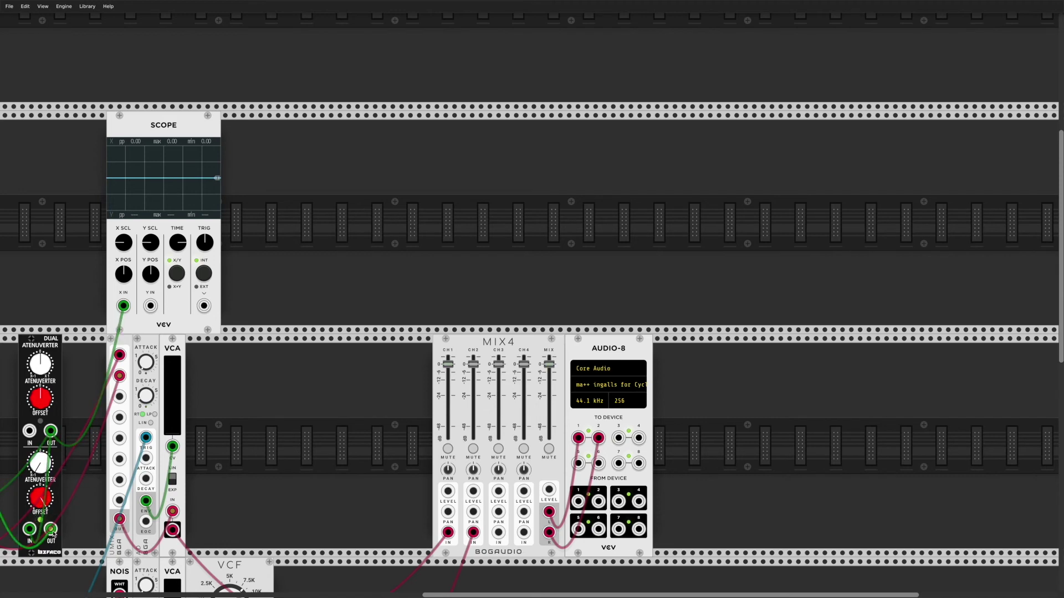
left_click_drag(52, 533, 149, 306)
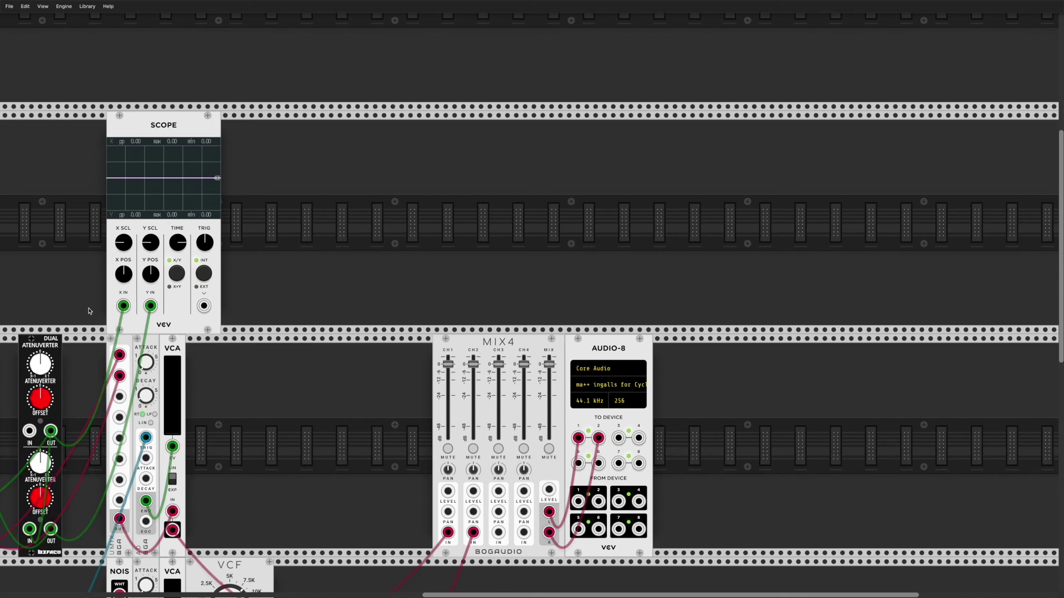
mouse_move(40, 398)
left_mouse_down()
mouse_move(40, 371)
mouse_move(41, 385)
left_mouse_up()
double_click(45, 398)
left_click_drag(39, 463, 40, 466)
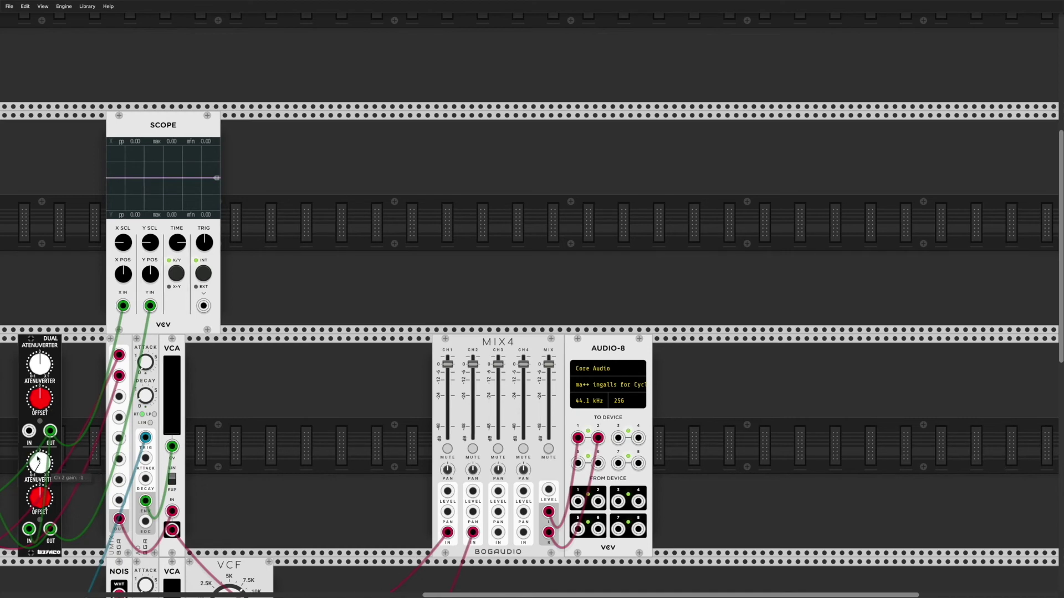
- Sweep the channel 1 offset between 0 V and 10 V with the channel 2 offset raised to 10 V, ending channel 1 at about -0.56 V
left_click_drag(39, 398, 40, 332)
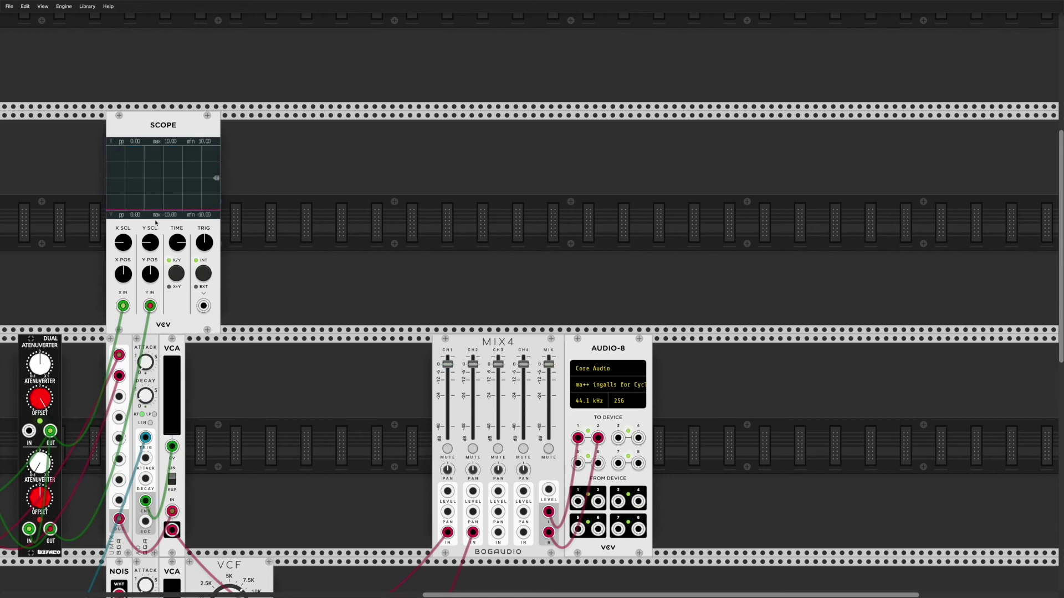
left_click_drag(47, 386, 47, 443)
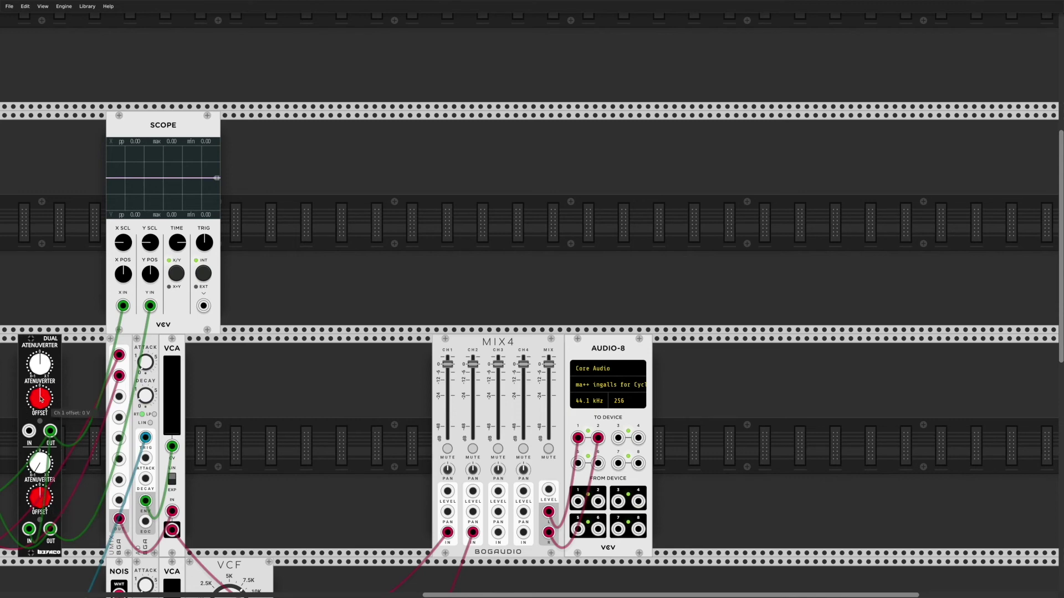
left_click_drag(40, 498, 40, 459)
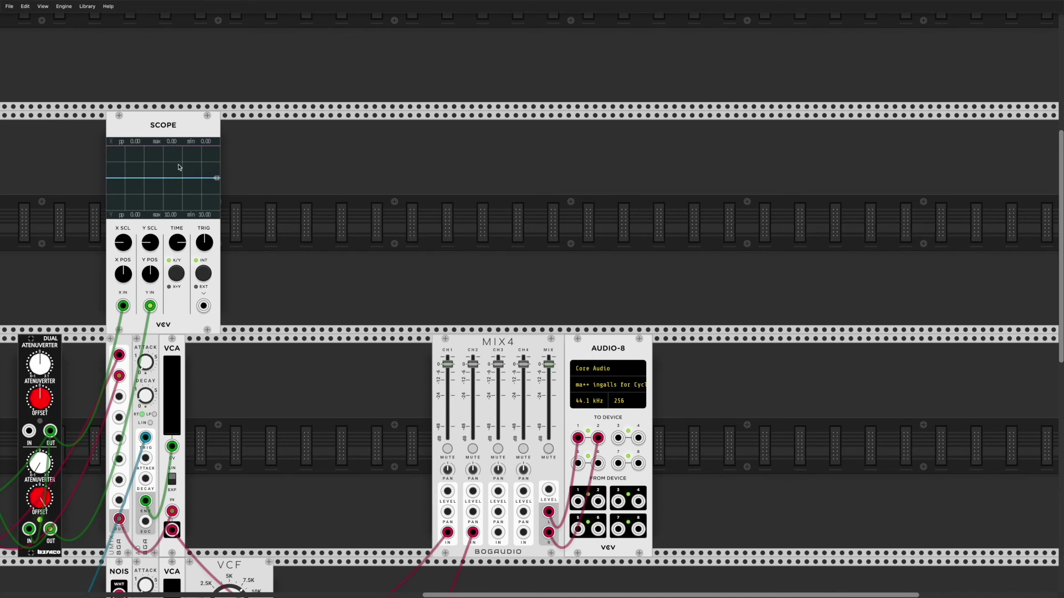
left_click_drag(40, 398, 40, 366)
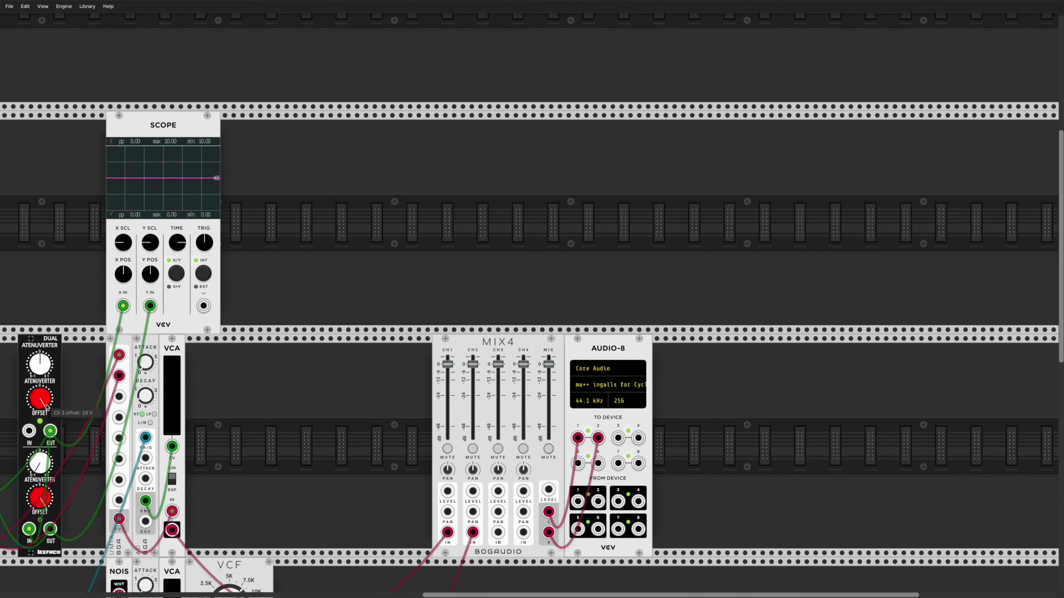
left_click_drag(40, 398, 40, 556)
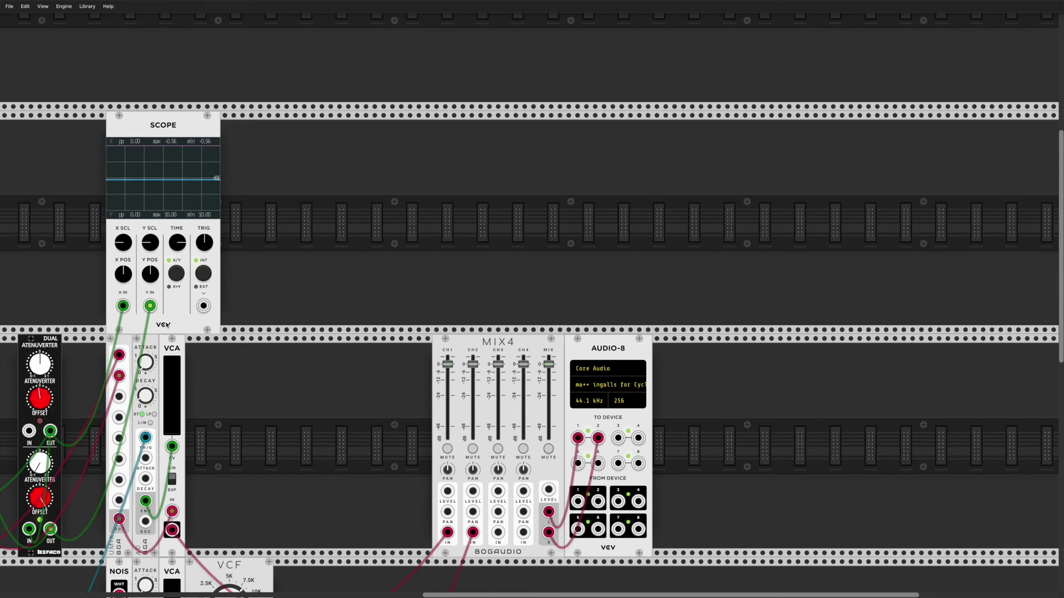
- Reset the level of the VCA feeding mixer channel 1 to full and set the attenuverter's channel 1 offset to about 5.44 V
scroll(165, 325, "left", 5)
scroll(166, 325, "left", 8)
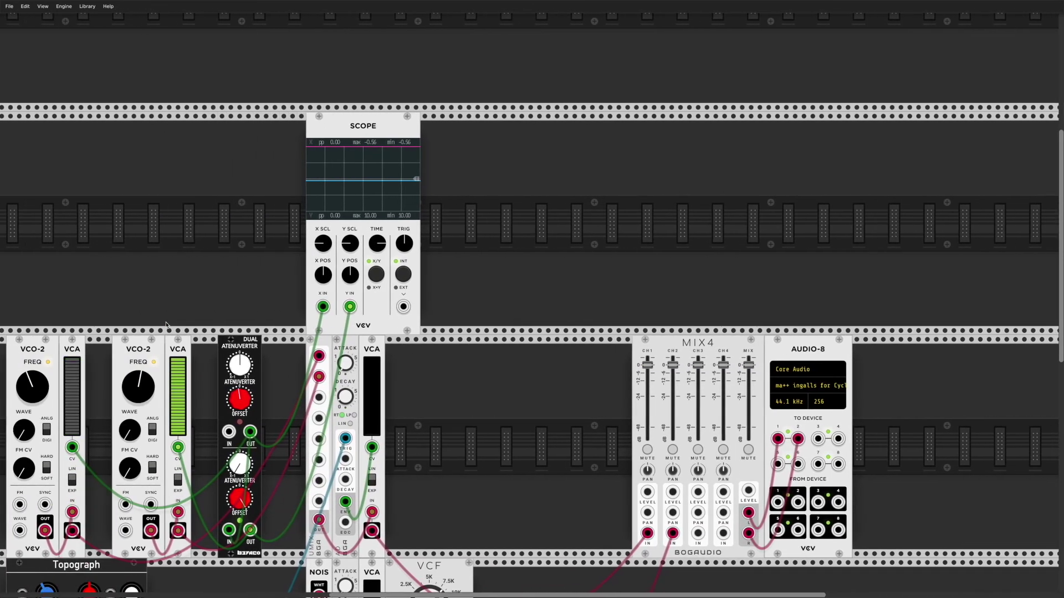
scroll(165, 325, "down", 4)
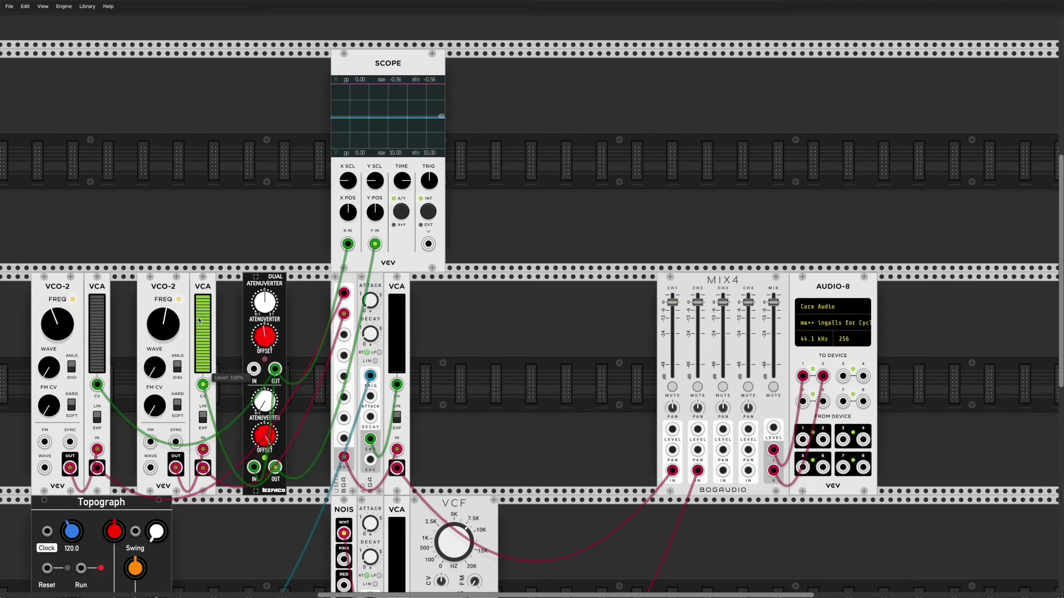
double_click(397, 375)
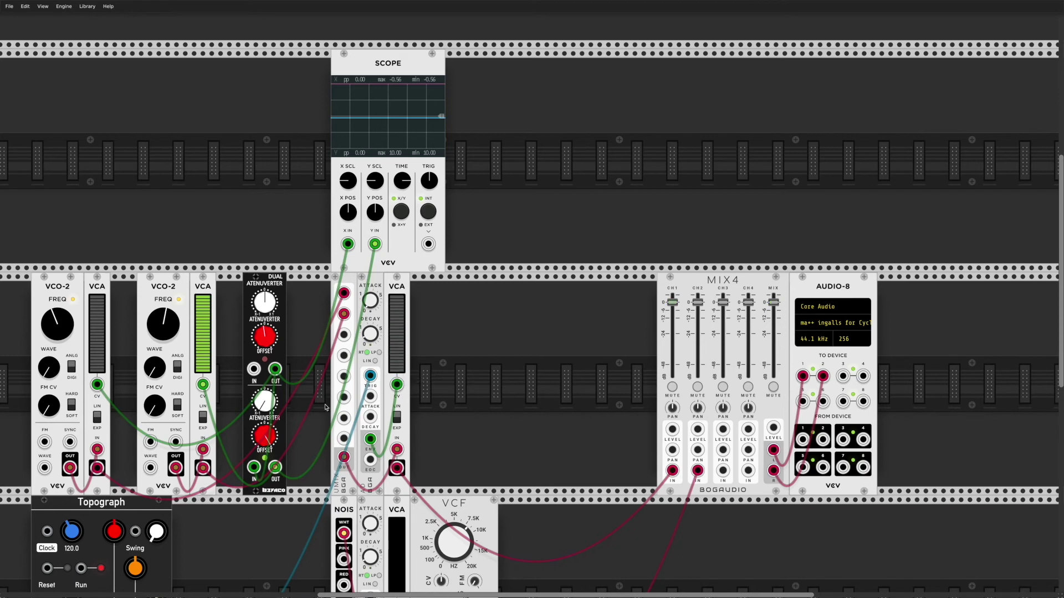
mouse_move(268, 340)
left_mouse_down()
mouse_move(267, 275)
mouse_move(267, 336)
left_mouse_up()
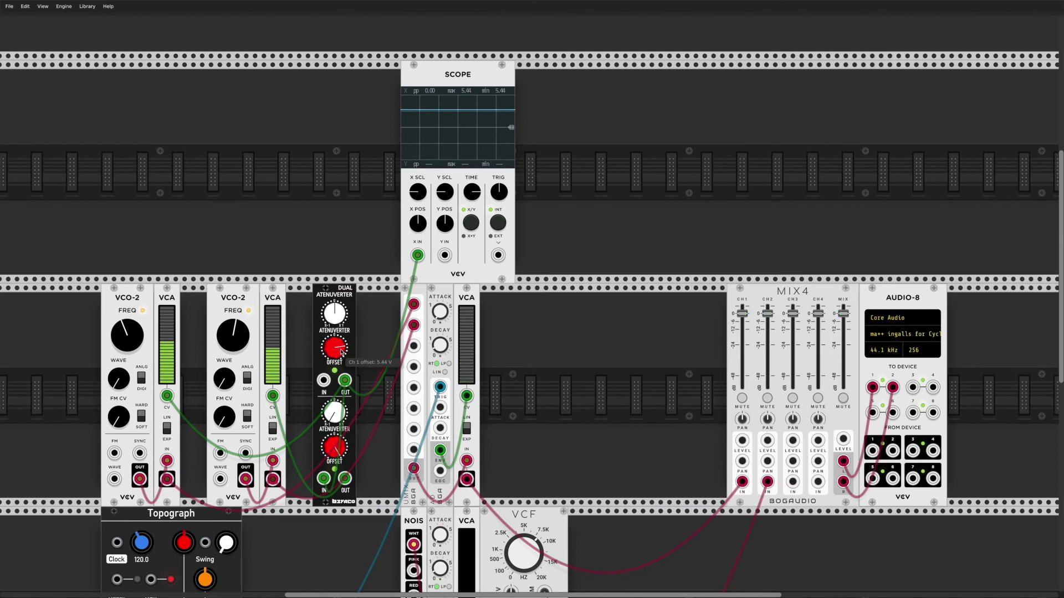
mouse_move(334, 347)
left_mouse_down()
mouse_move(334, 324)
mouse_move(334, 387)
mouse_move(335, 313)
mouse_move(334, 388)
mouse_move(335, 329)
mouse_move(335, 384)
mouse_move(335, 350)
left_mouse_up()
- Raise the noise VCA's level to full and fine-tune the decay time of the attack-decay envelope driving it
scroll(414, 368, "down", 2)
scroll(414, 367, "down", 2)
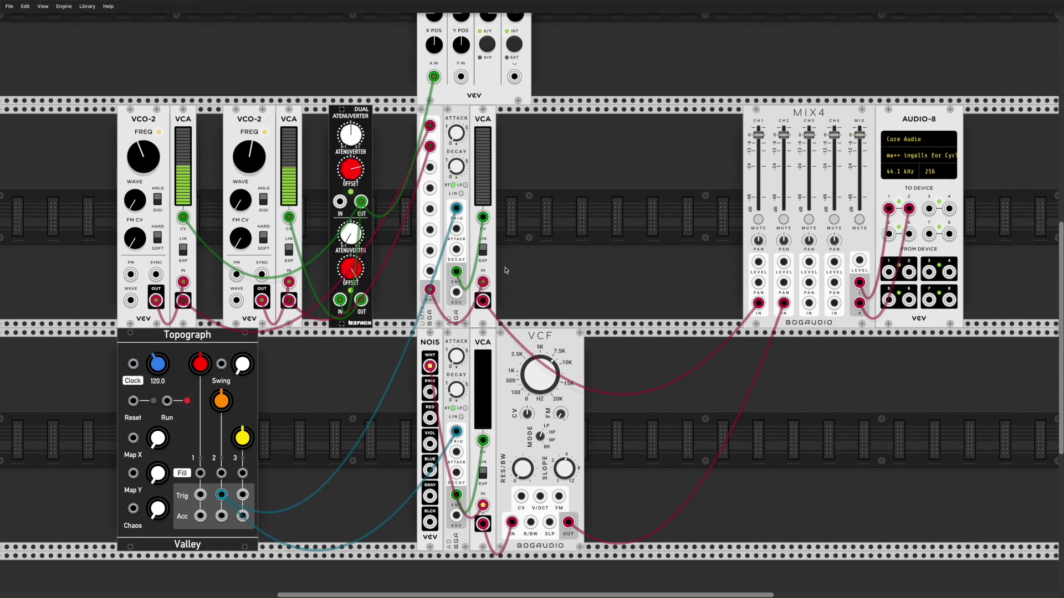
scroll(506, 271, "down", 3)
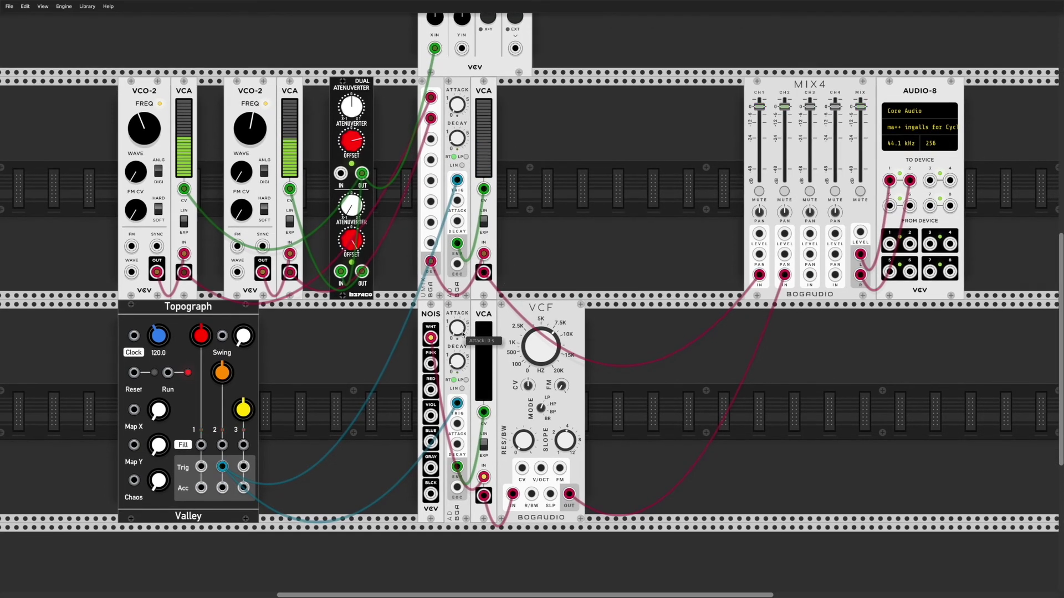
left_click_drag(484, 400, 484, 321)
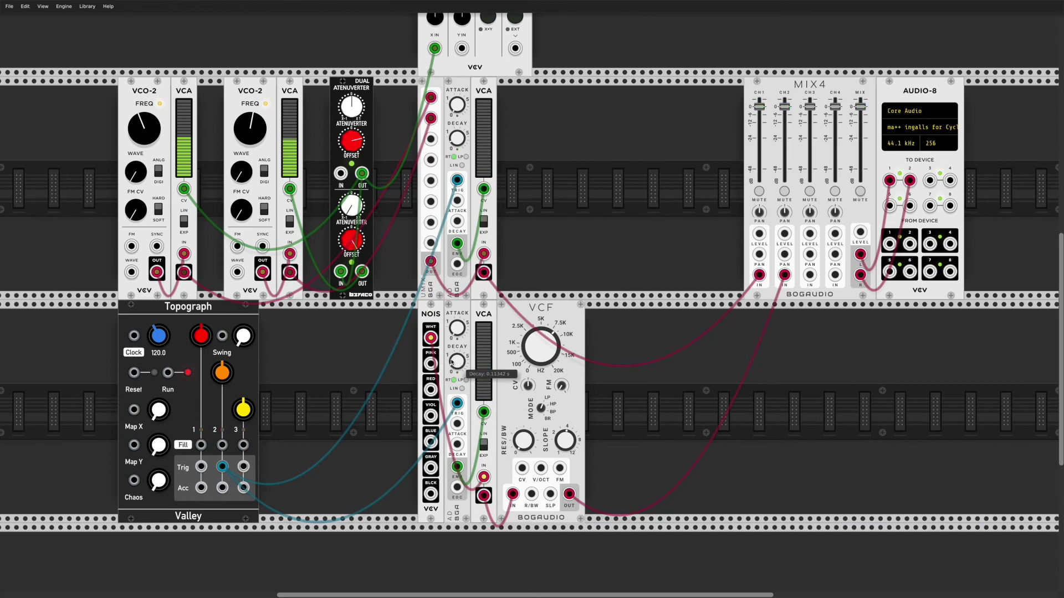
left_click_drag(453, 362, 460, 368)
left_click_drag(460, 368, 459, 366)
left_click_drag(460, 365, 459, 363)
scroll(547, 245, "up", 4)
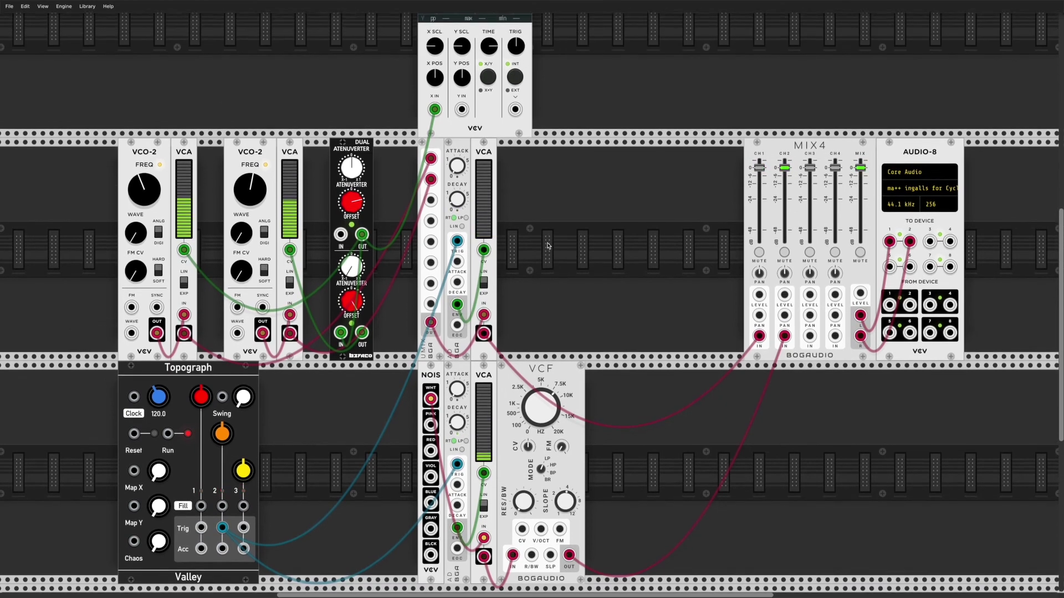